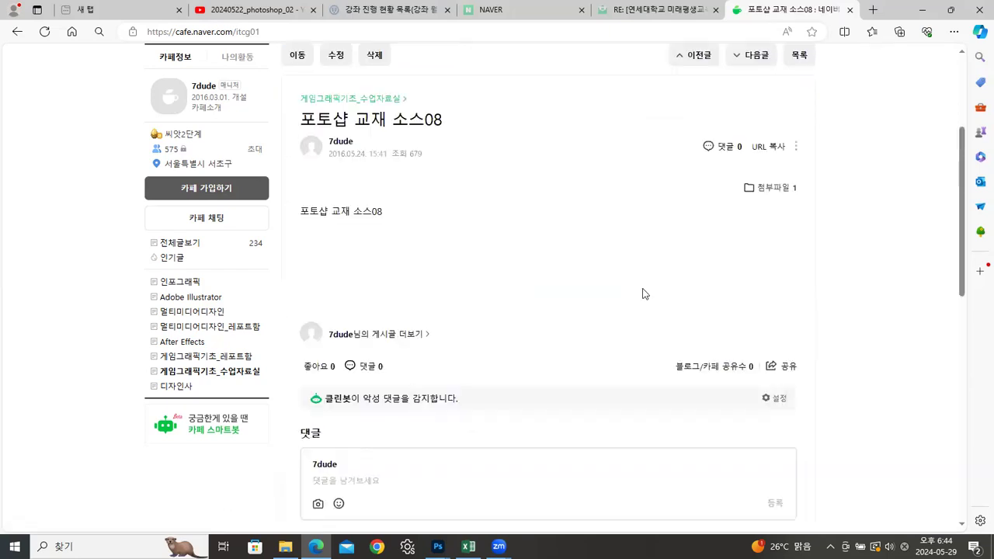
Step: Download the post's ch08.zip attachment to the PC and move it from the Downloads folder into the 예제 folder
{"action": "left_click", "coordinate": [768, 187]}
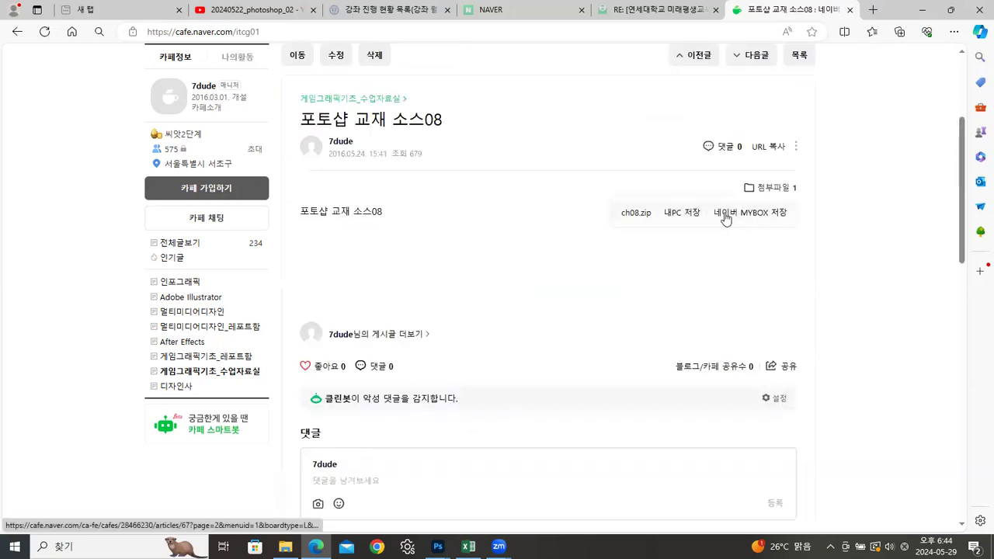
{"action": "left_click", "coordinate": [682, 215]}
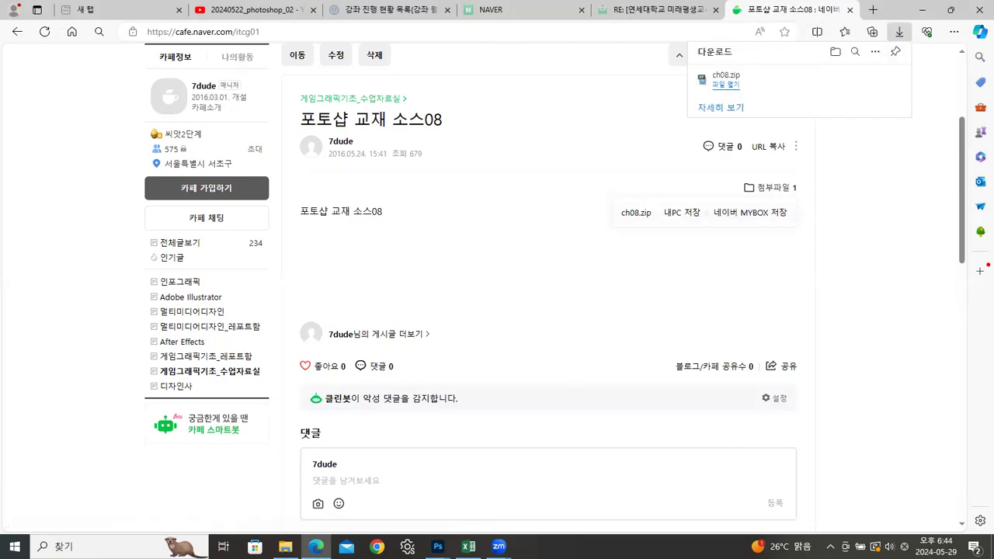
{"action": "left_click", "coordinate": [285, 547]}
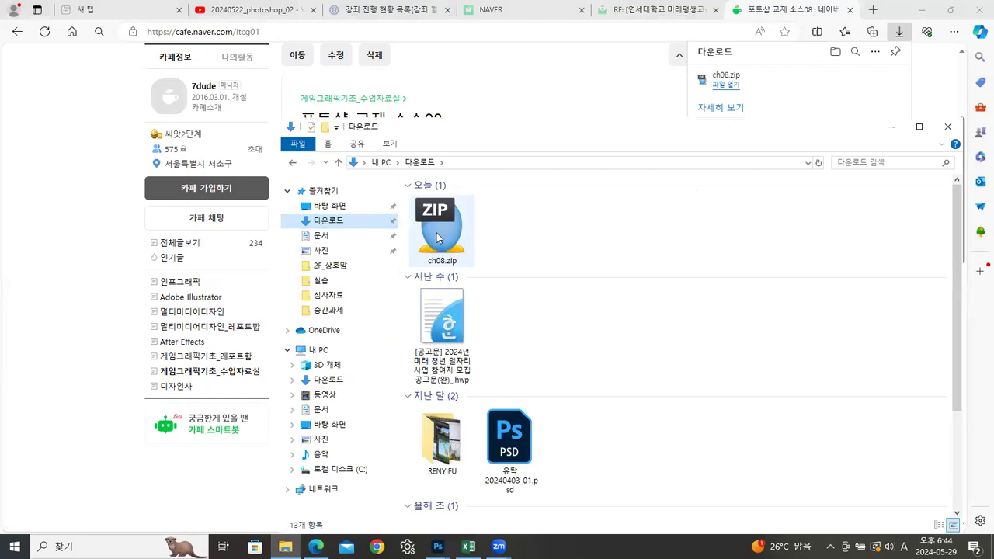
{"action": "double_click", "coordinate": [440, 233]}
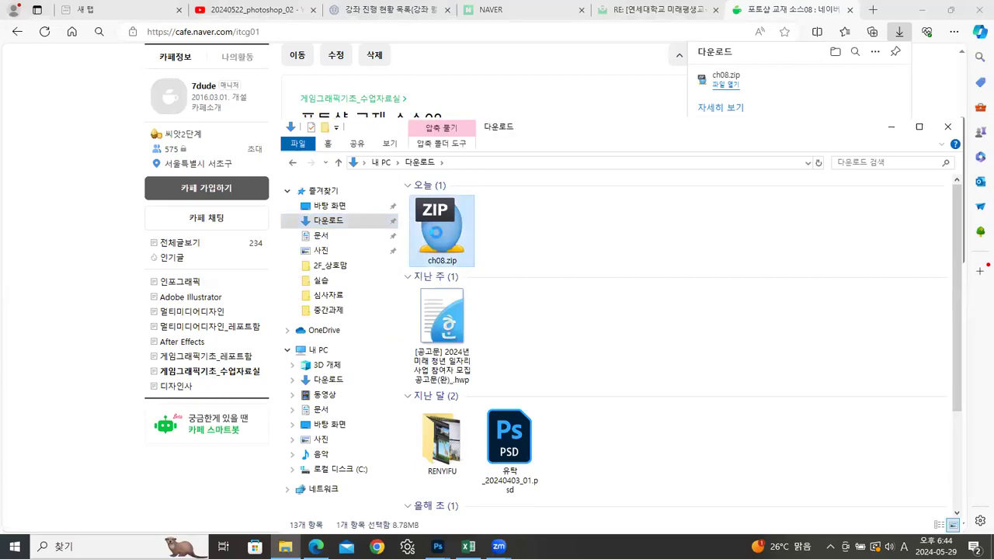
{"action": "right_click", "coordinate": [436, 235]}
{"action": "left_click", "coordinate": [459, 446]}
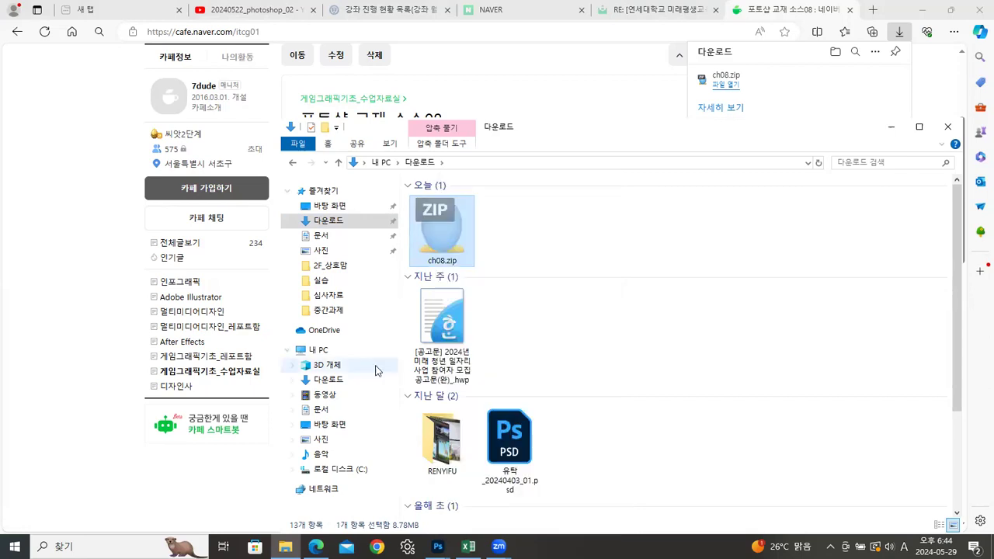
{"action": "left_click", "coordinate": [292, 163]}
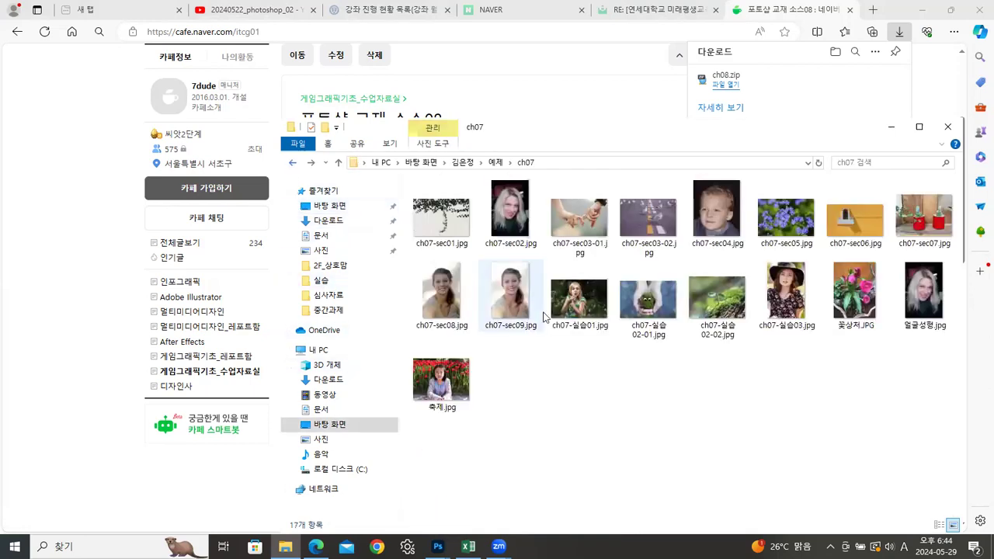
{"action": "left_click", "coordinate": [494, 163]}
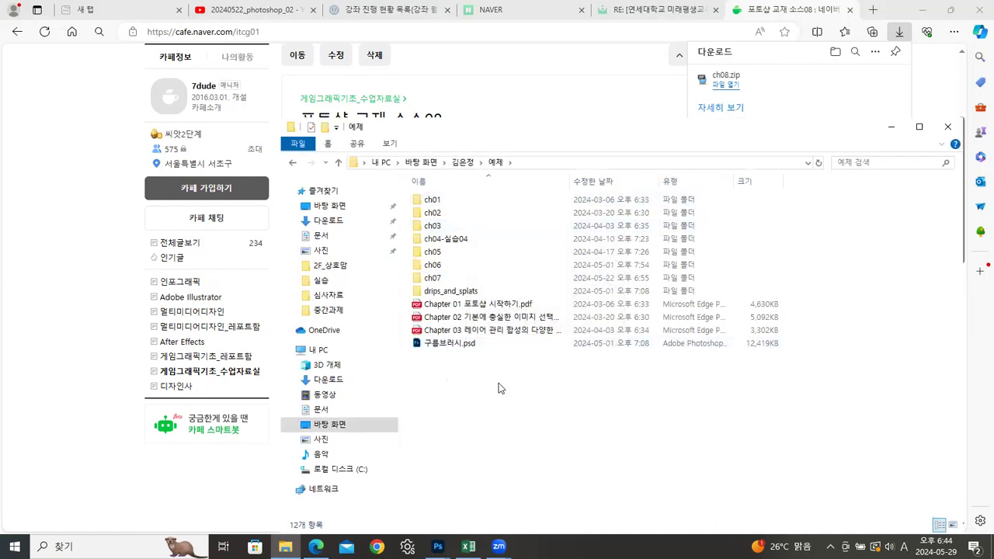
{"action": "right_click", "coordinate": [474, 381]}
{"action": "left_click", "coordinate": [503, 293]}
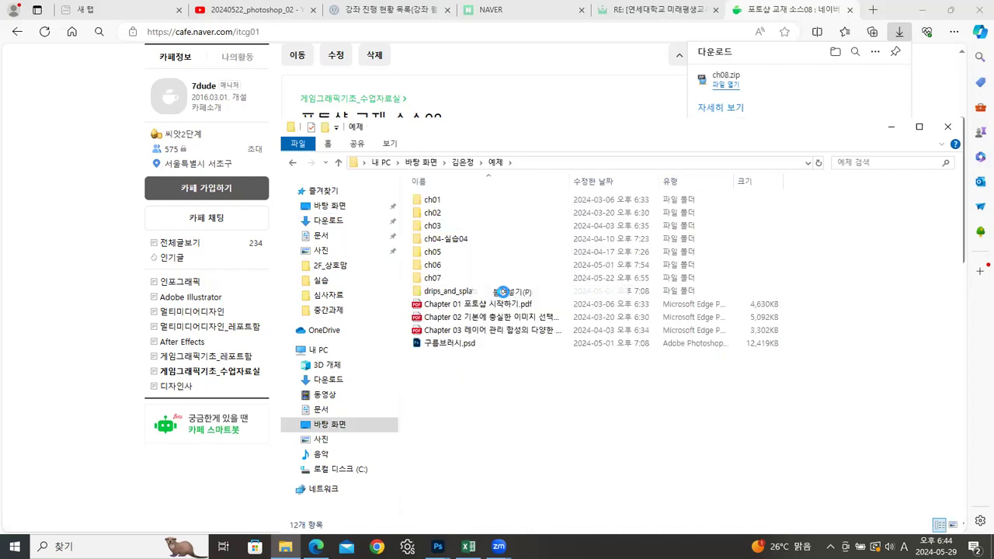
Step: Extract ch08.zip into its own ch08 folder inside 예제 and dismiss the extraction report
{"action": "right_click", "coordinate": [428, 357]}
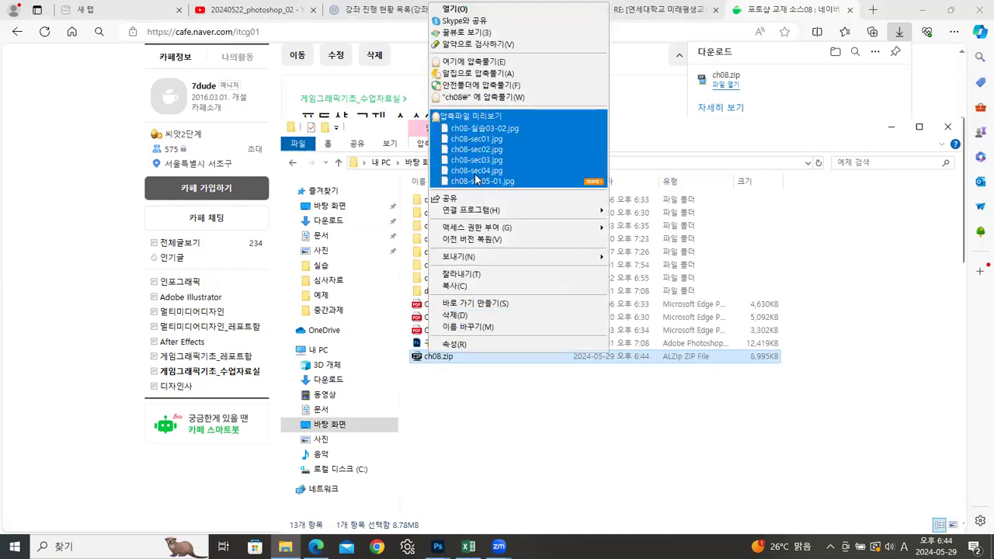
{"action": "left_click", "coordinate": [479, 98]}
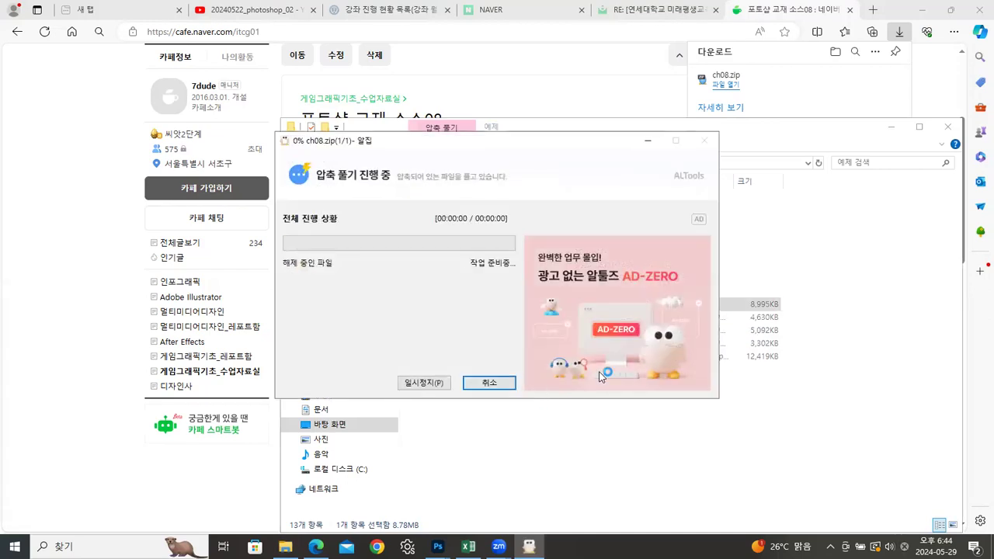
{"action": "left_click", "coordinate": [705, 142]}
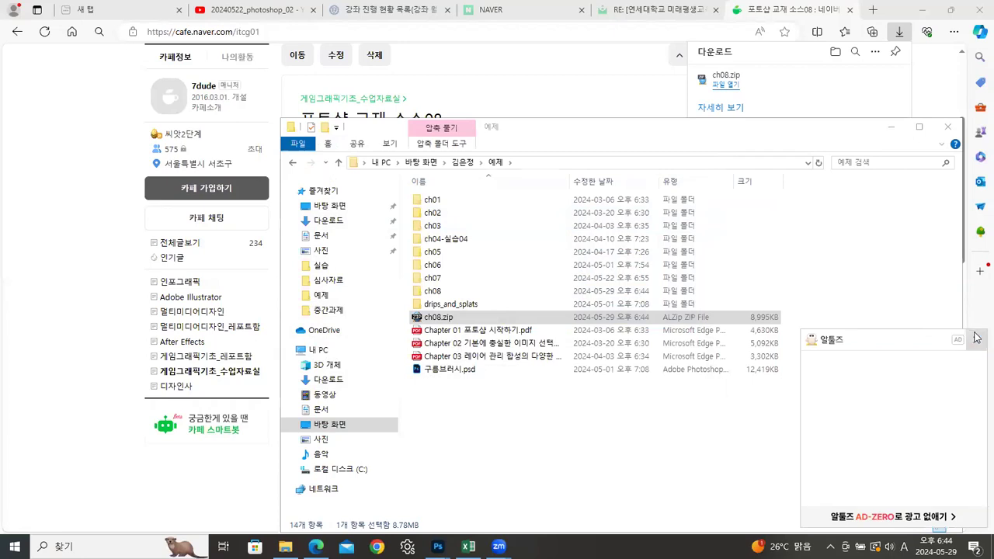
Step: Delete the ch08.zip archive and open the extracted ch08 folder
{"action": "left_click", "coordinate": [437, 318]}
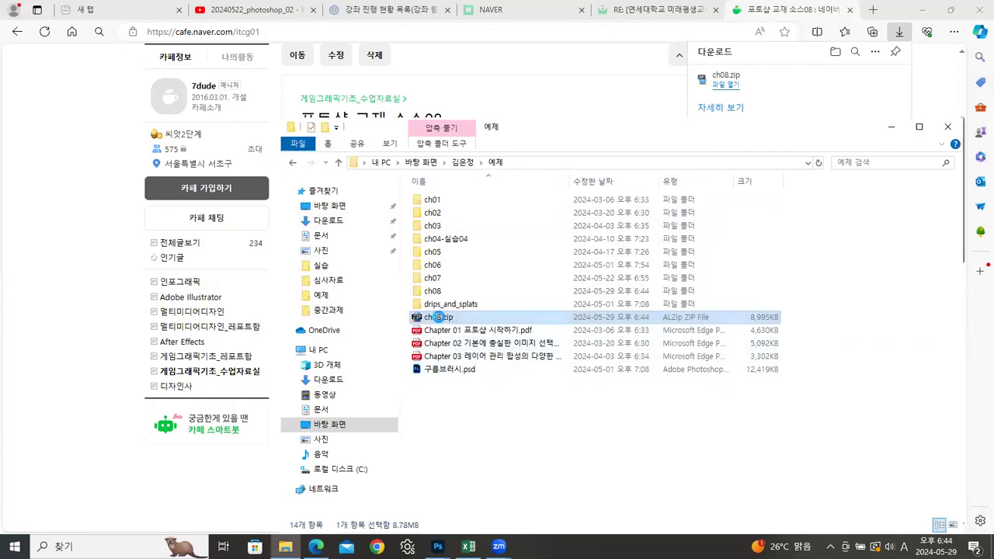
{"action": "right_click", "coordinate": [437, 318]}
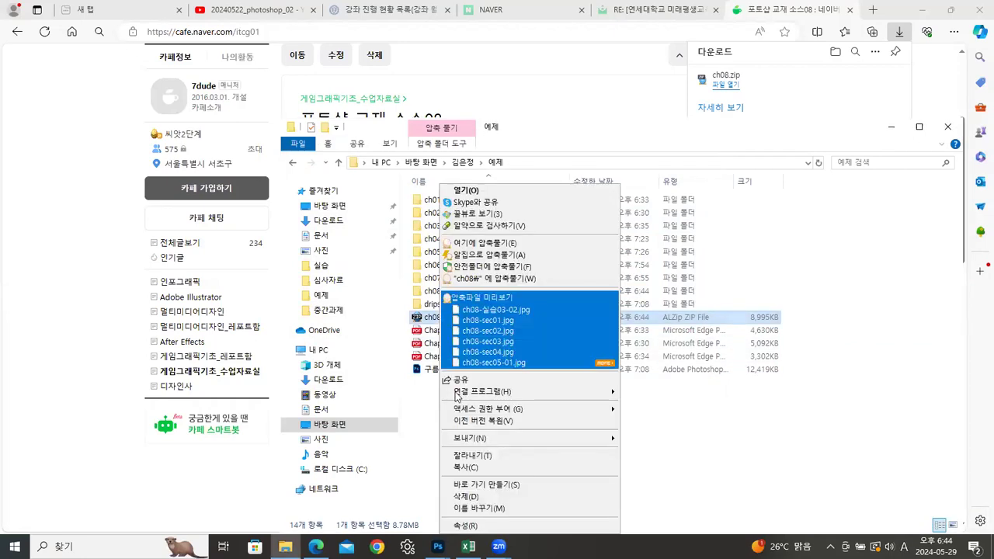
{"action": "left_click", "coordinate": [464, 497]}
{"action": "double_click", "coordinate": [435, 292]}
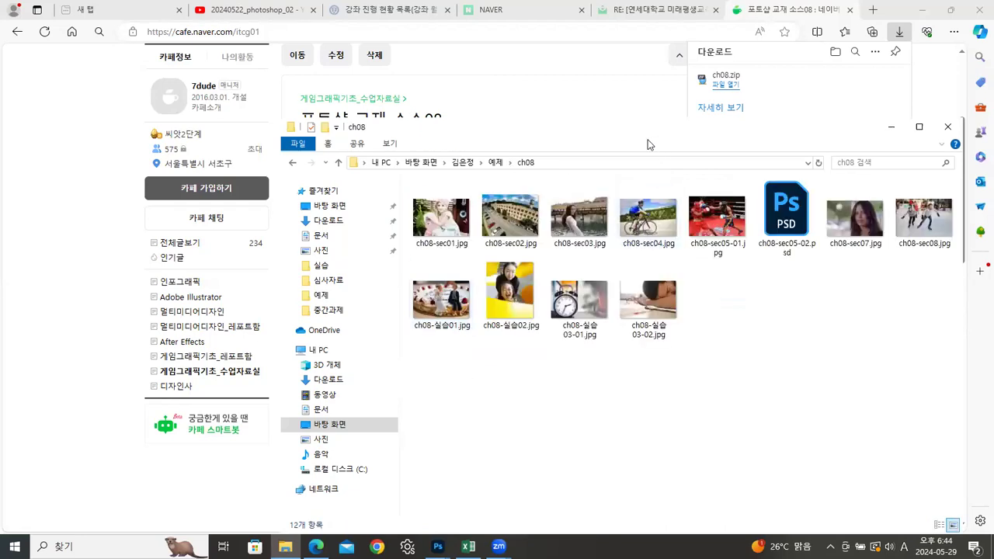
{"action": "left_click_drag", "start_coordinate": [634, 131], "coordinate": [498, 64]}
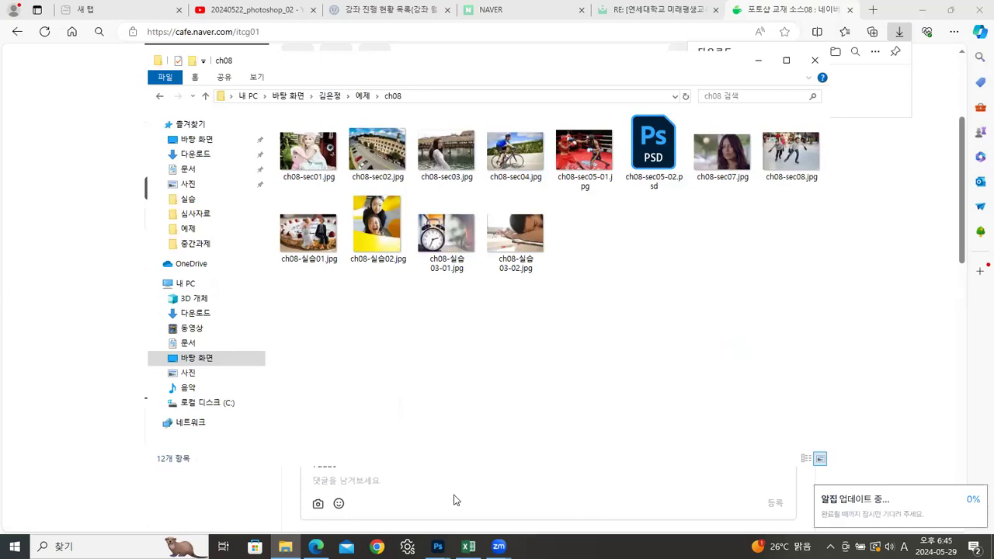
Step: Switch to Photoshop and close all the open portrait images
{"action": "mouse_move", "coordinate": [438, 546]}
{"action": "left_click", "coordinate": [362, 480]}
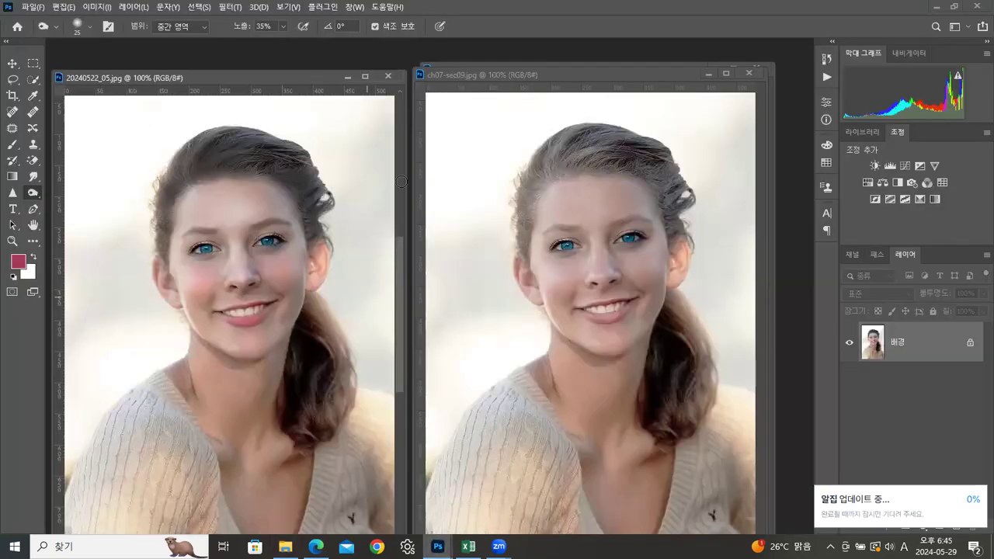
{"action": "left_click", "coordinate": [386, 74]}
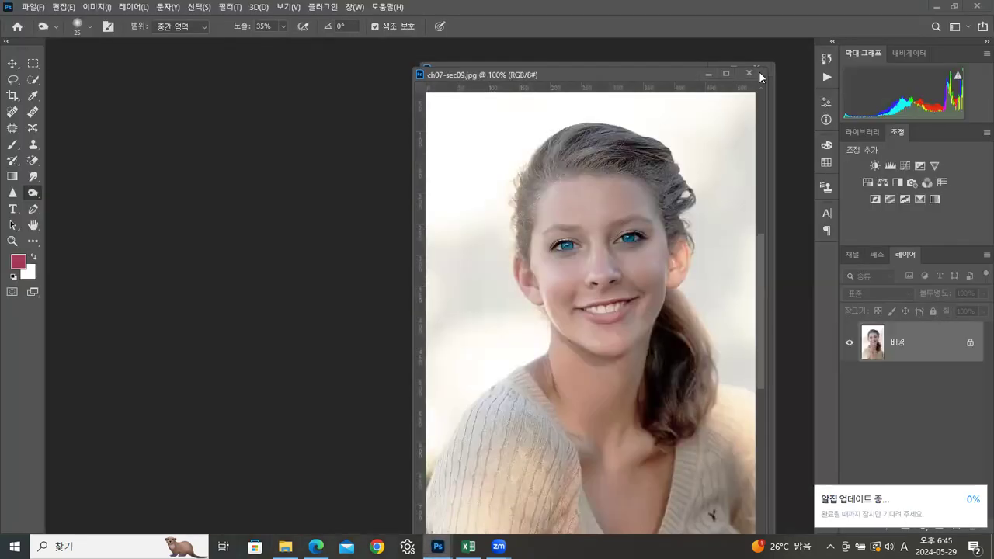
{"action": "left_click", "coordinate": [759, 70]}
{"action": "left_click", "coordinate": [759, 66]}
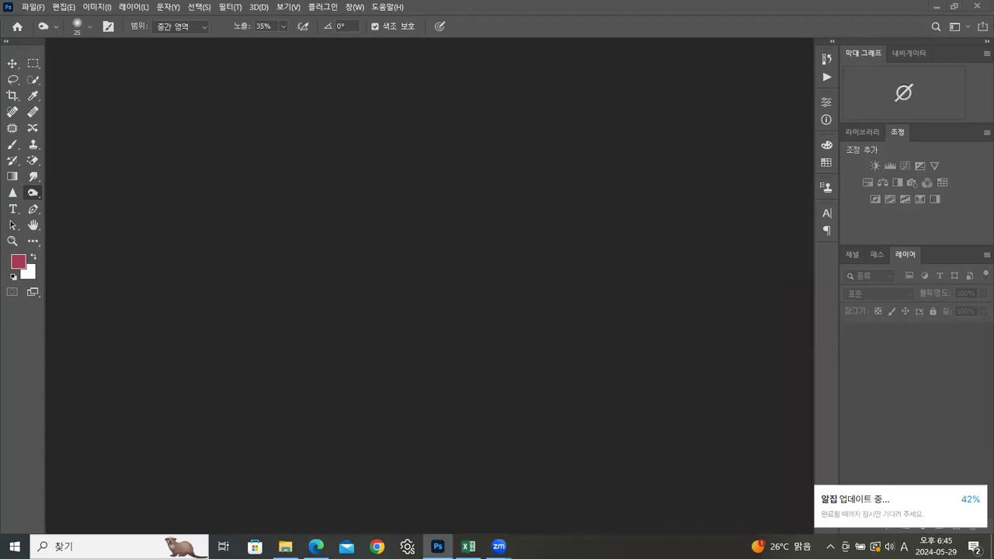
Step: Open ch08-sec01.jpg from the ch08 folder in Photoshop and detach it as a floating window in the workspace
{"action": "left_click", "coordinate": [286, 547]}
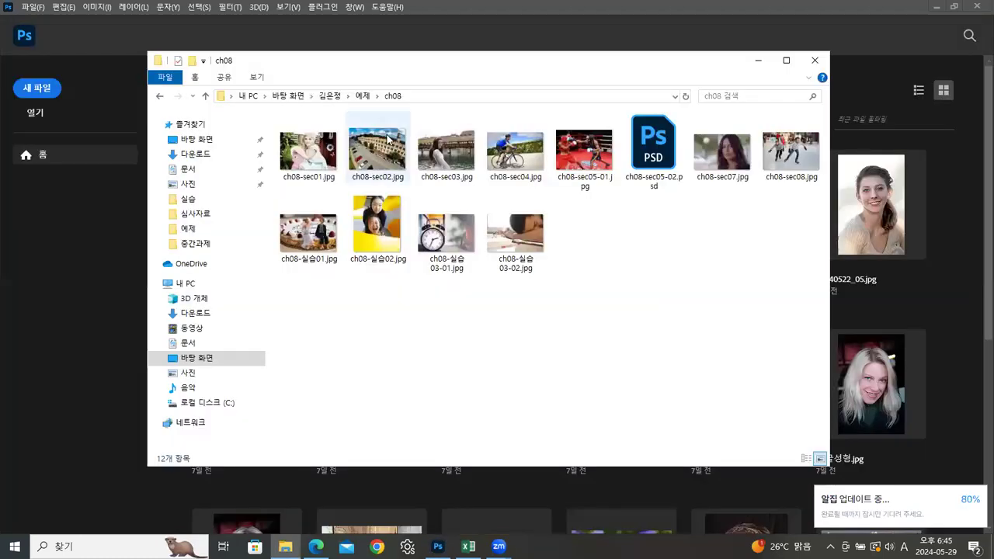
{"action": "left_click_drag", "start_coordinate": [309, 155], "coordinate": [113, 300]}
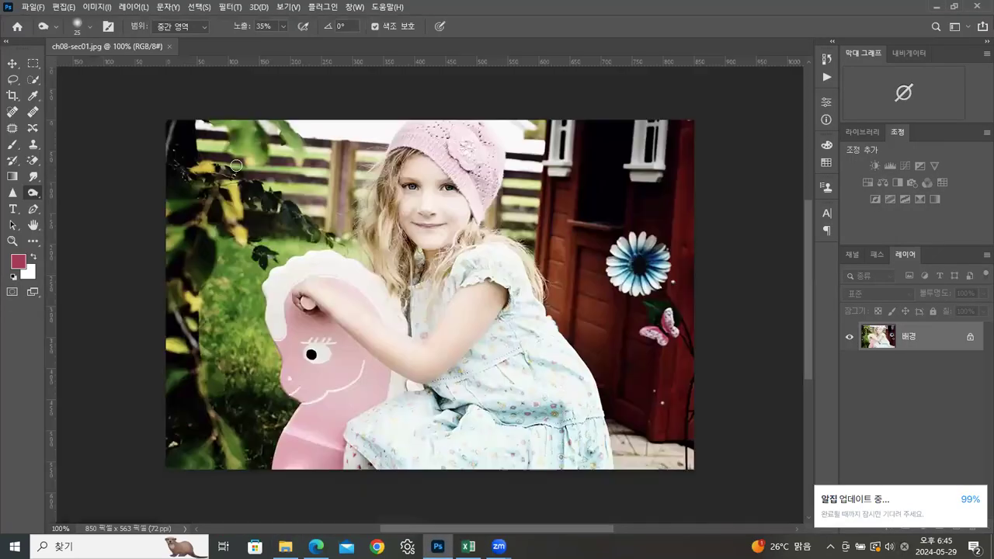
{"action": "left_click_drag", "start_coordinate": [131, 45], "coordinate": [284, 64]}
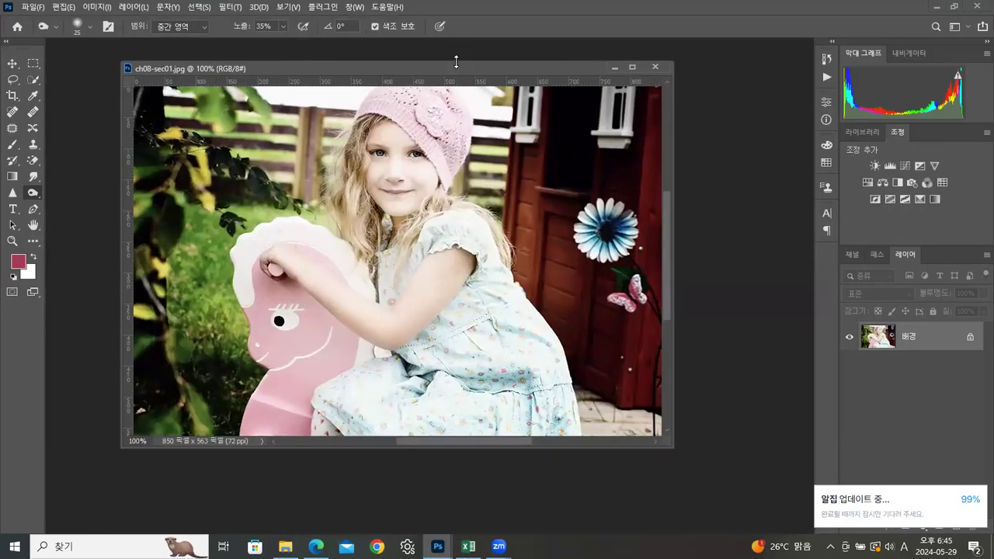
{"action": "left_click_drag", "start_coordinate": [469, 63], "coordinate": [416, 83]}
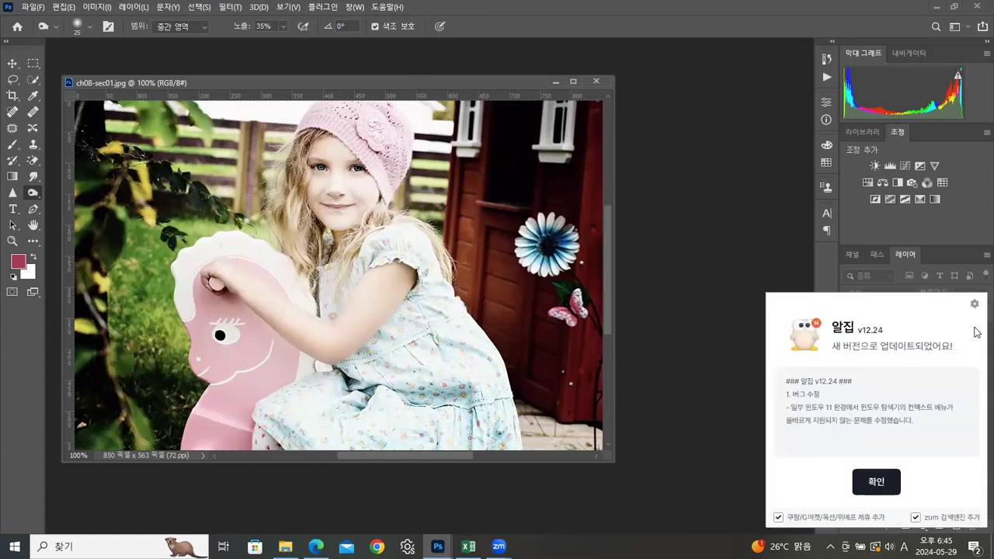
Step: Opt out of the shopping partnership and zum search engine extras and confirm the 알집 update notice
{"action": "left_click", "coordinate": [779, 518]}
{"action": "left_click", "coordinate": [915, 517]}
{"action": "left_click", "coordinate": [878, 483]}
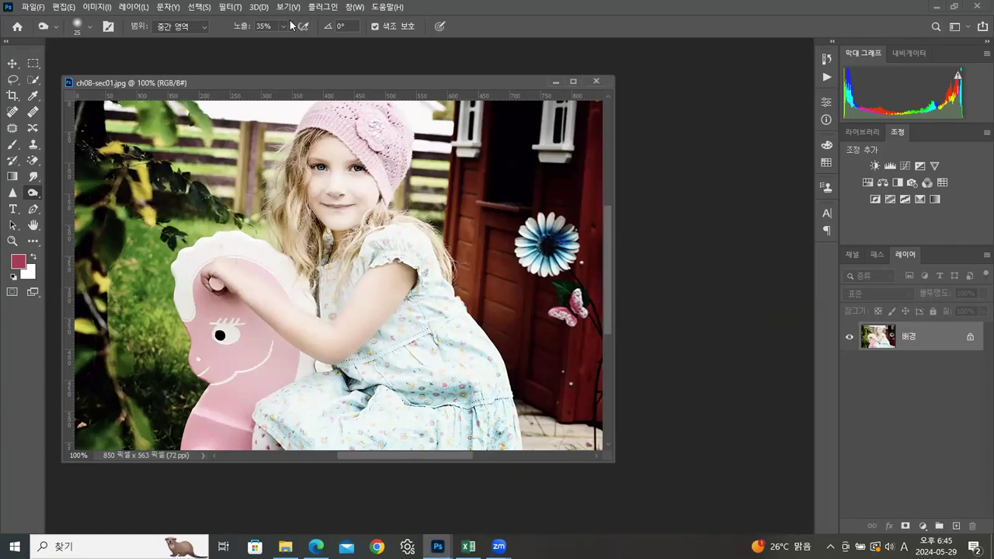
Step: Open the Filter Gallery for the girl's photo, collapse the 스케치 효과 category and expand 브러시 획
{"action": "left_click", "coordinate": [237, 9]}
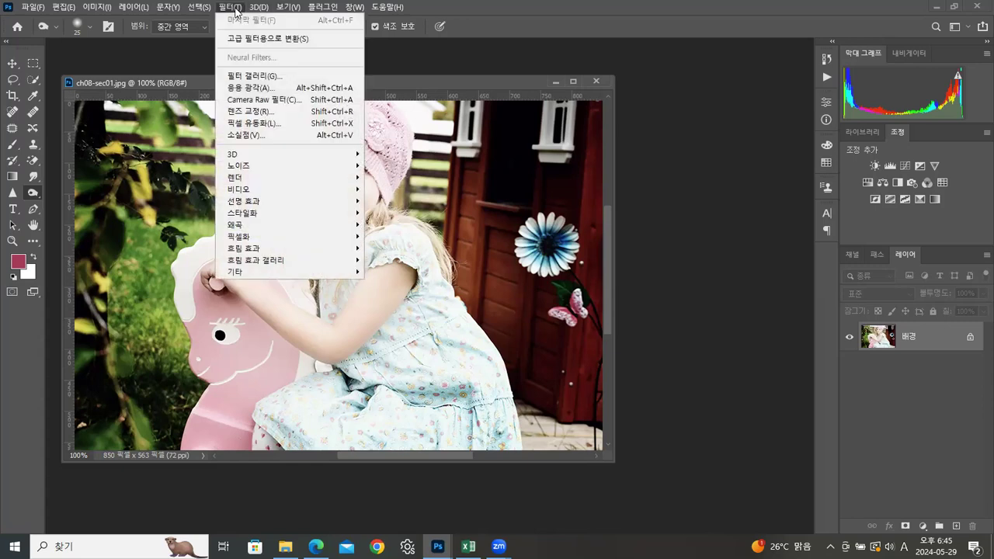
{"action": "left_click", "coordinate": [252, 75]}
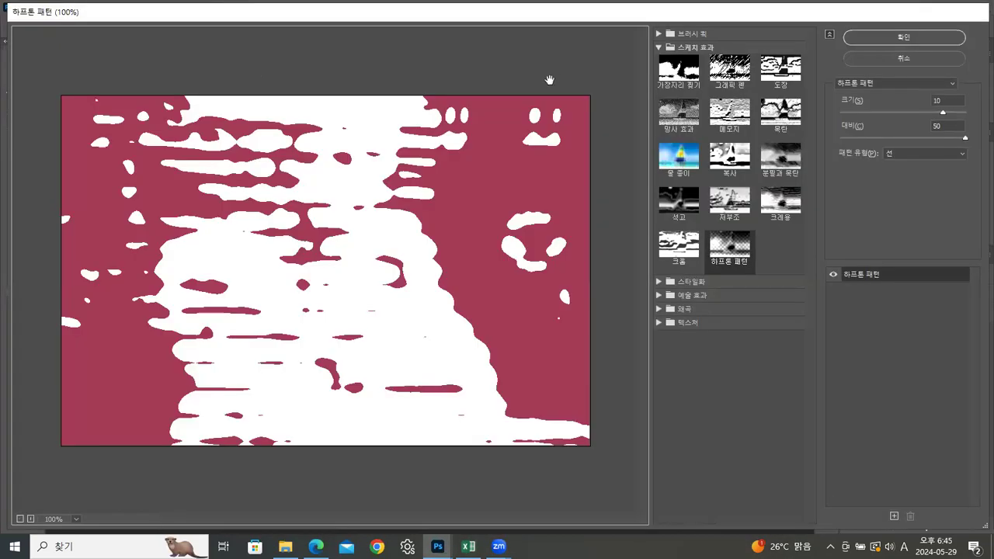
{"action": "left_click", "coordinate": [658, 48]}
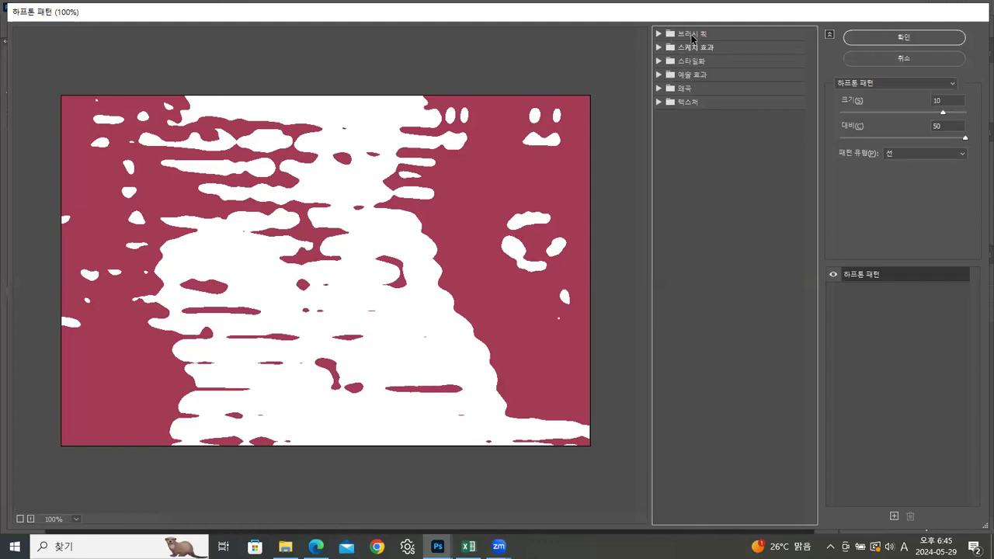
{"action": "left_click", "coordinate": [659, 34]}
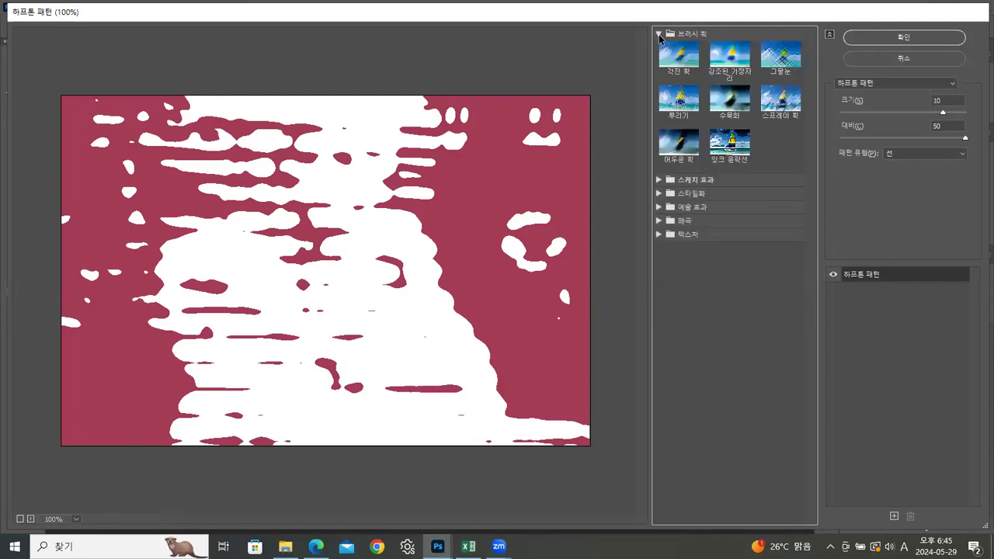
Step: Preview each 브러시 획 filter on the photo, from 각진 획 through 수묵화 and 어두운 획 to 잉크 윤곽선
{"action": "left_click", "coordinate": [675, 61]}
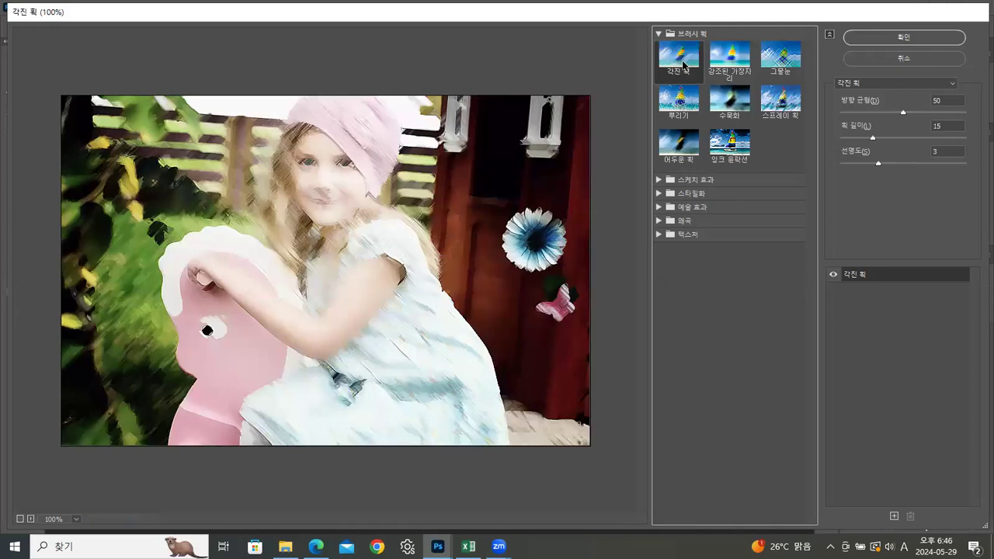
{"action": "left_click", "coordinate": [730, 65]}
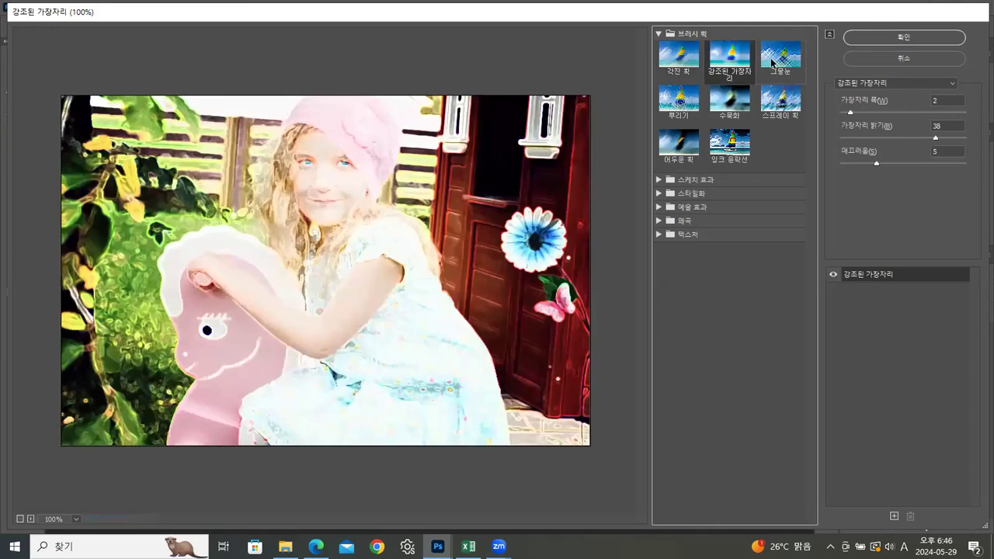
{"action": "left_click", "coordinate": [773, 63]}
{"action": "left_click", "coordinate": [679, 101]}
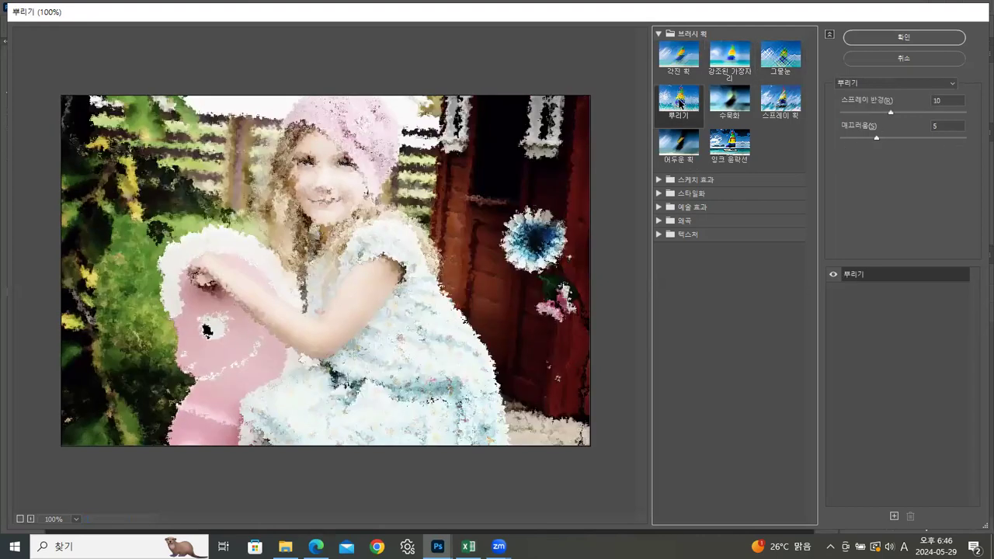
{"action": "left_click", "coordinate": [729, 103]}
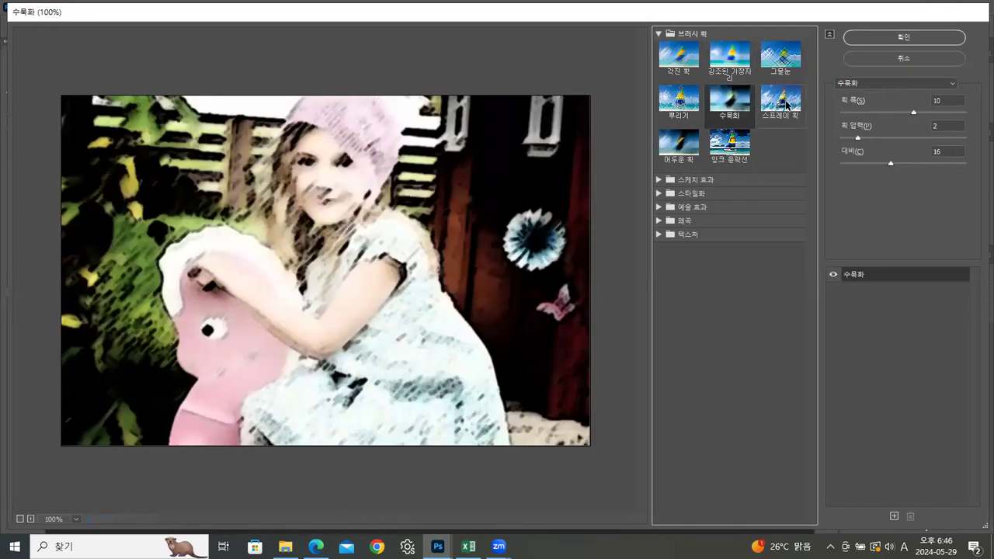
{"action": "left_click", "coordinate": [787, 104]}
{"action": "left_click", "coordinate": [675, 145]}
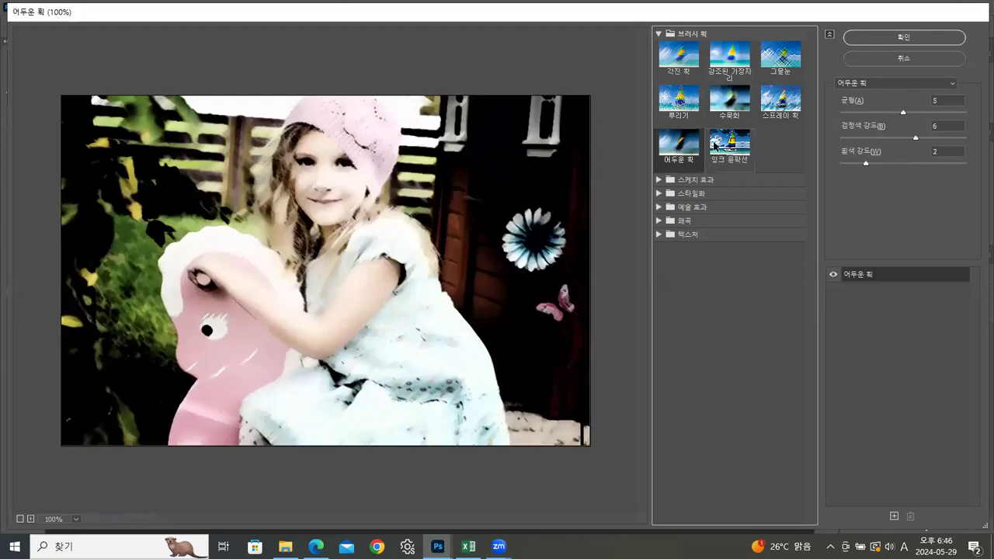
{"action": "left_click", "coordinate": [730, 144]}
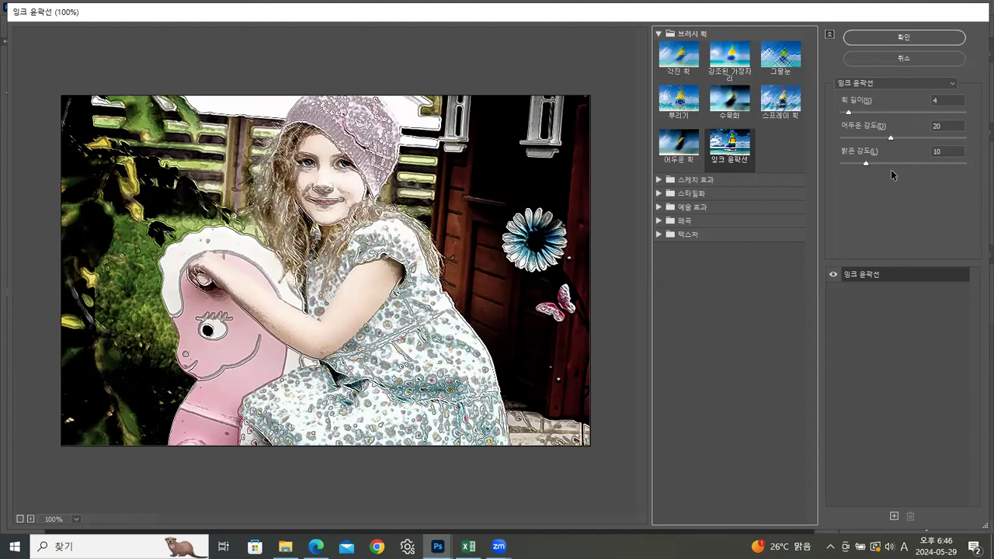
Step: Preview the 스케치 효과 filters 가장자리 찢기, 그래픽 펜, 도장, 망사 효과 and 메모지 on the photo, and leave the Filter Gallery without applying anything
{"action": "left_click", "coordinate": [657, 35]}
{"action": "left_click", "coordinate": [663, 48]}
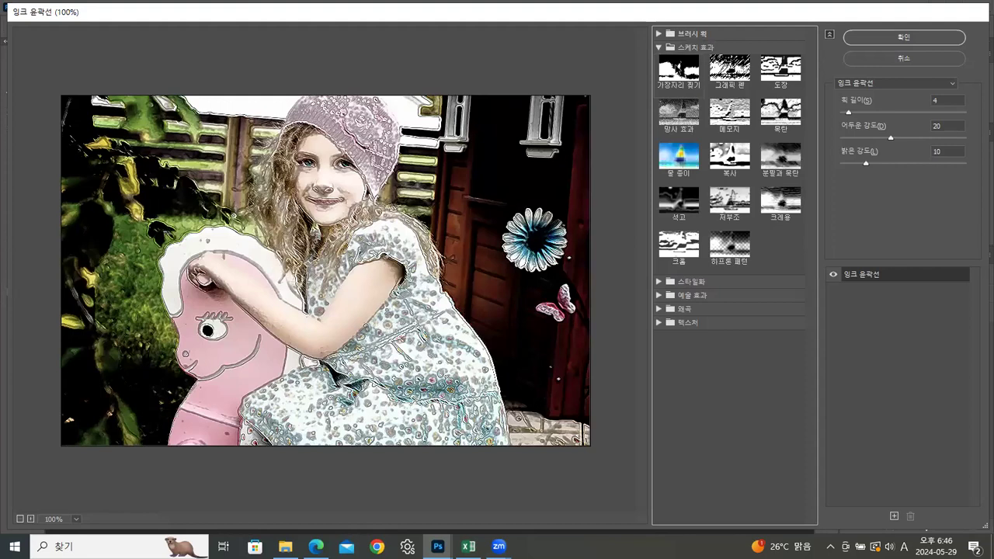
{"action": "left_click", "coordinate": [675, 70]}
{"action": "left_click", "coordinate": [730, 70]}
{"action": "left_click", "coordinate": [780, 68]}
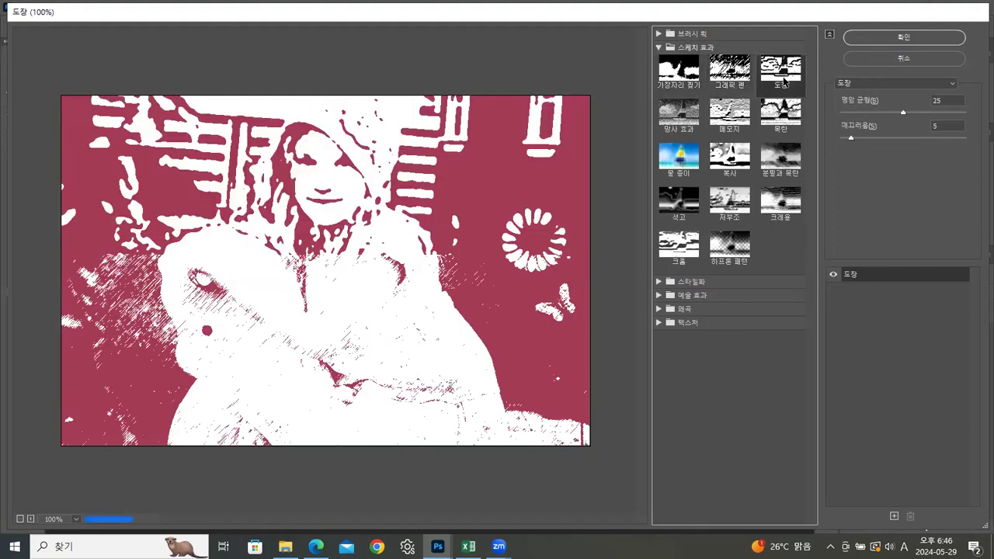
{"action": "left_click", "coordinate": [682, 115]}
{"action": "left_click", "coordinate": [746, 114]}
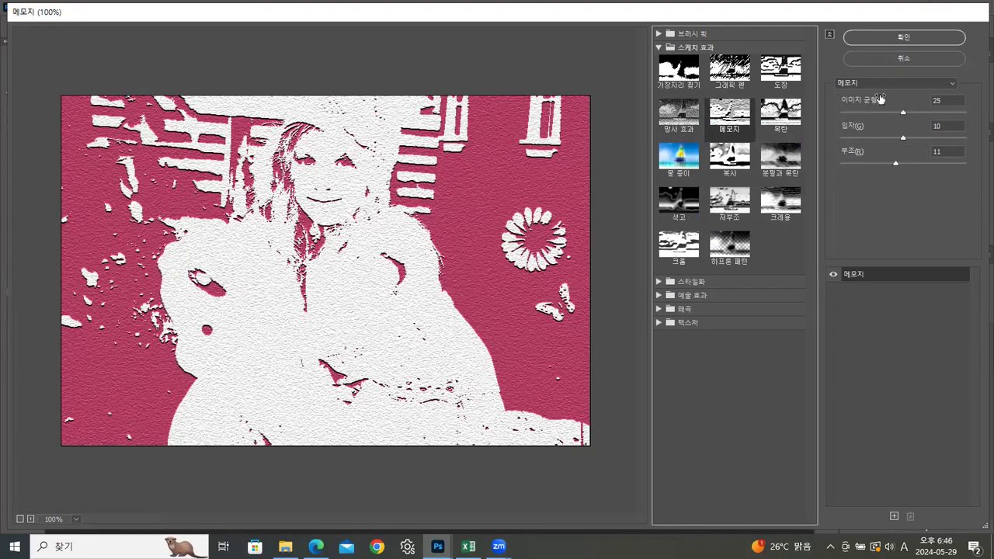
{"action": "left_click", "coordinate": [898, 61]}
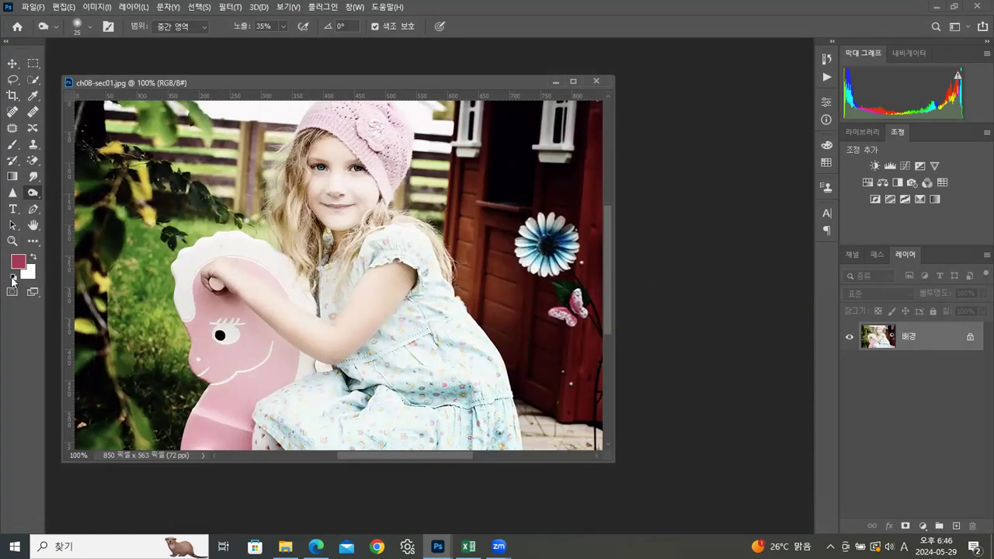
Step: Reset the foreground and background colours to default black and white and reopen the Filter Gallery on ch08-sec01.jpg
{"action": "left_click", "coordinate": [13, 279]}
{"action": "left_click", "coordinate": [230, 7]}
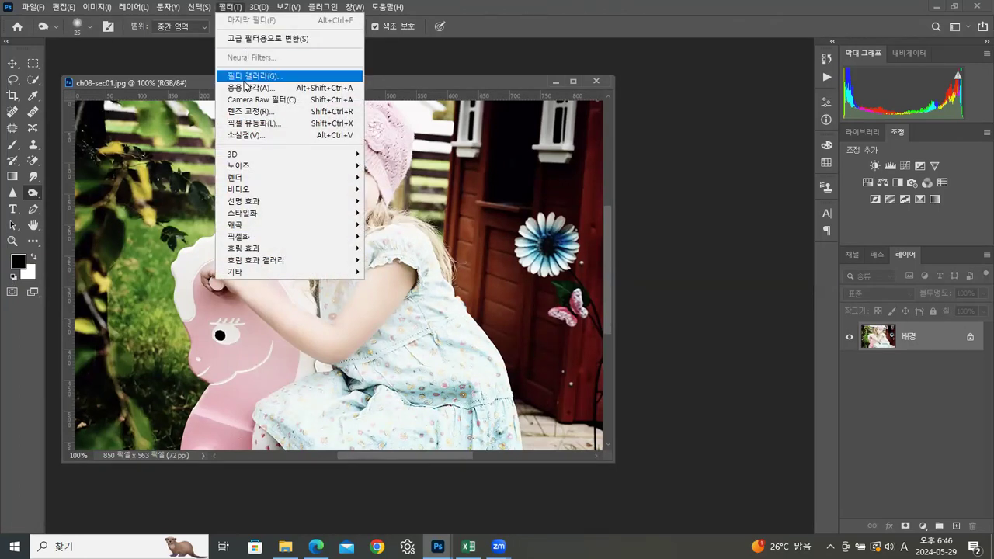
{"action": "left_click", "coordinate": [245, 76]}
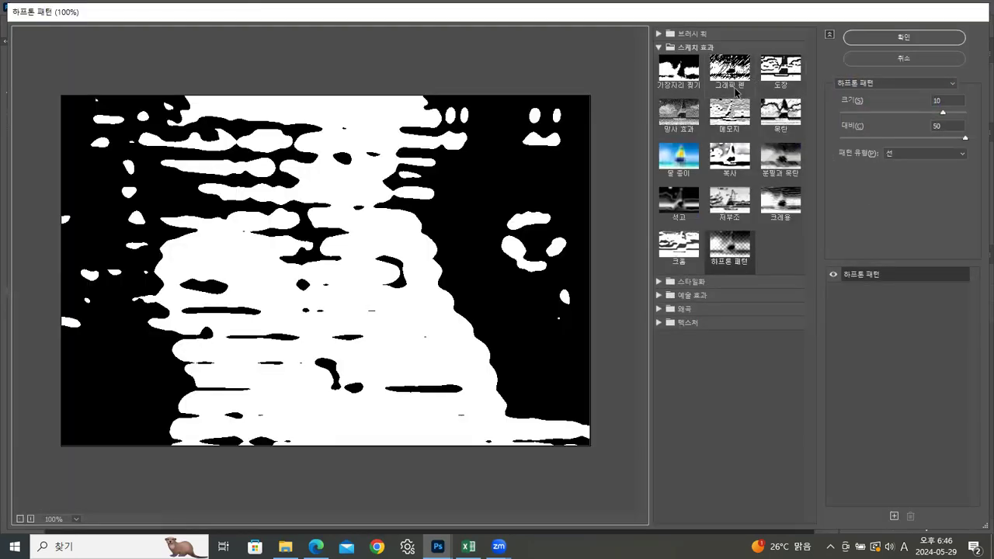
Step: Preview the 스케치 효과 filters 가장자리 찢기, 망사 효과, 물 종이 and 크롬 in black and white
{"action": "left_click", "coordinate": [678, 68]}
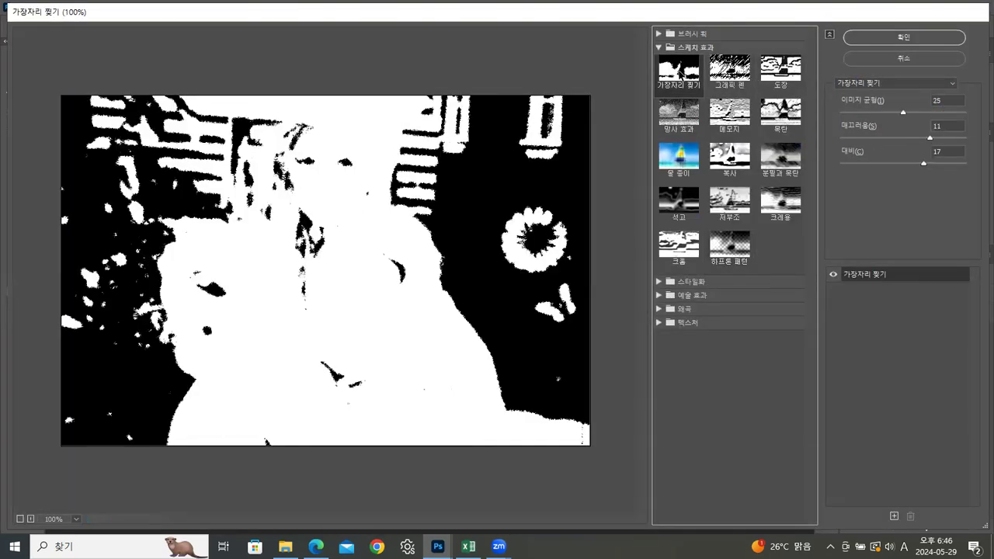
{"action": "left_click", "coordinate": [688, 124]}
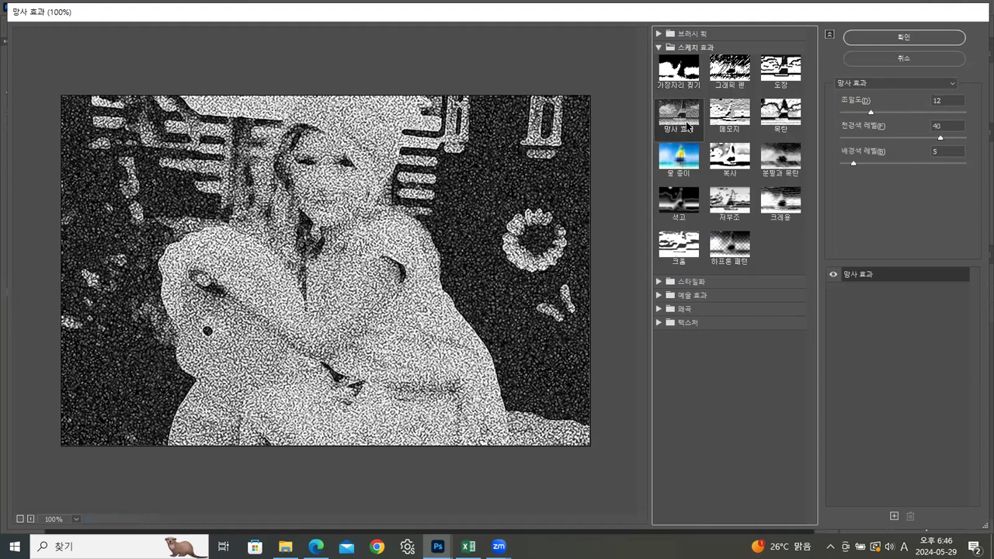
{"action": "left_click", "coordinate": [685, 155]}
{"action": "left_click", "coordinate": [686, 252]}
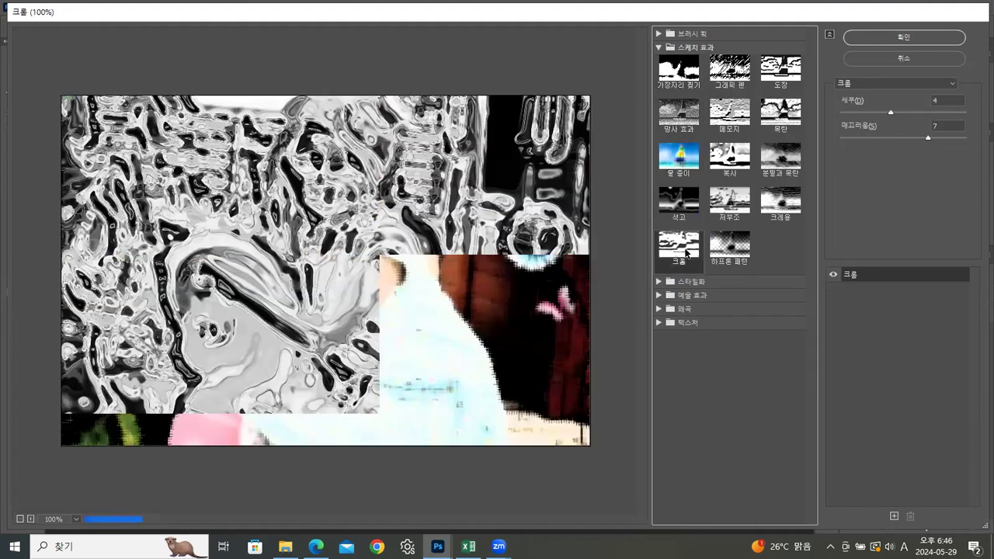
Step: Switch from 스케치 효과 to the 스타일화 category and preview its 가장자리 광선 효과 filter on the photo
{"action": "left_click", "coordinate": [659, 47]}
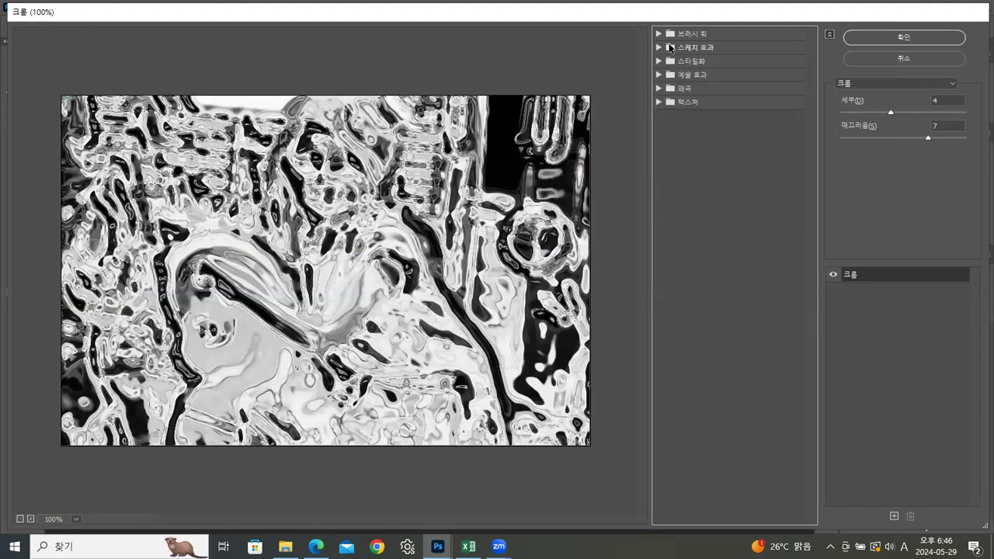
{"action": "left_click", "coordinate": [658, 60]}
{"action": "left_click", "coordinate": [683, 80]}
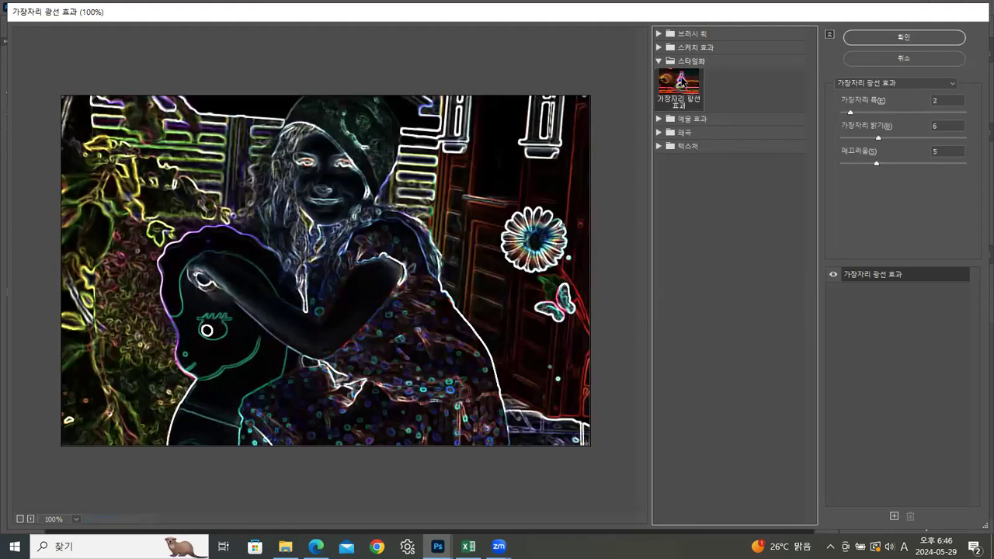
{"action": "left_click", "coordinate": [660, 60]}
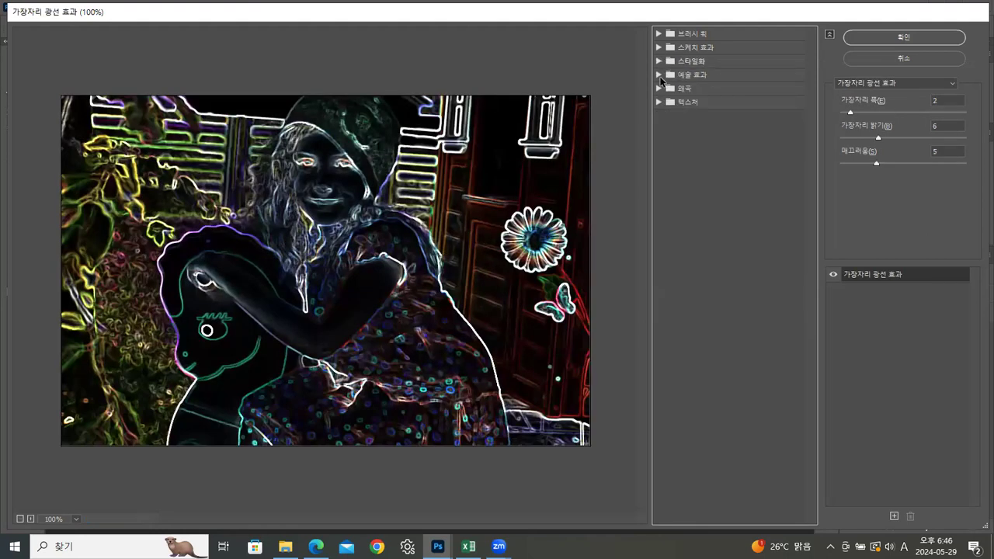
Step: Preview the 예술 효과 filters 드라이 브러시, 수채화 효과, 언더페인팅 효과, 필름 그레인 and 거친 파스텔 효과 on the photo
{"action": "left_click", "coordinate": [659, 74]}
{"action": "left_click", "coordinate": [683, 97]}
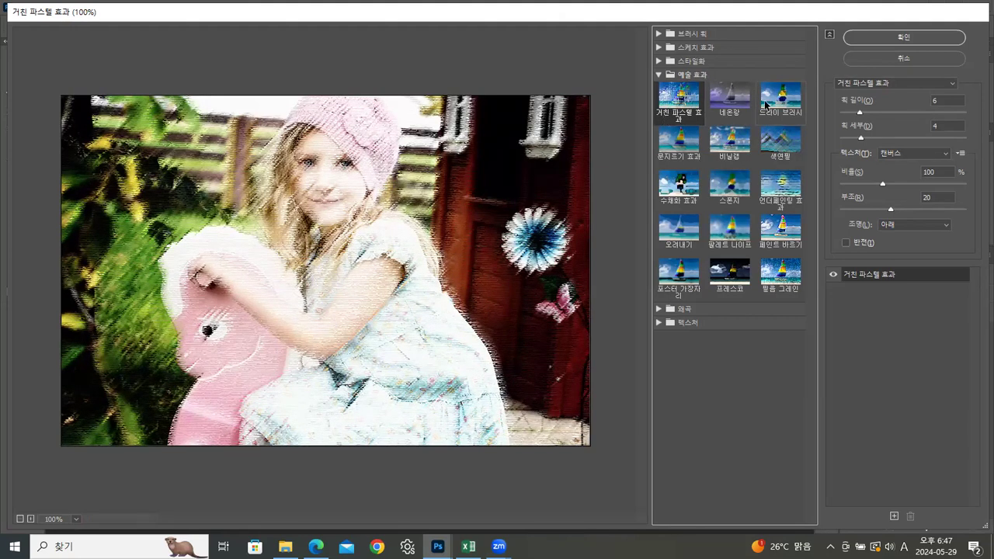
{"action": "left_click", "coordinate": [779, 95]}
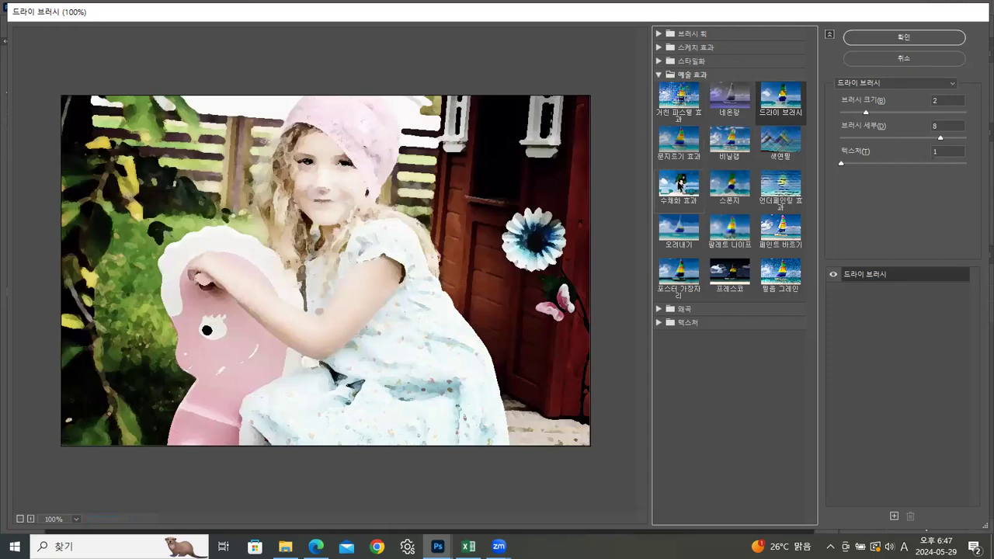
{"action": "left_click", "coordinate": [680, 184]}
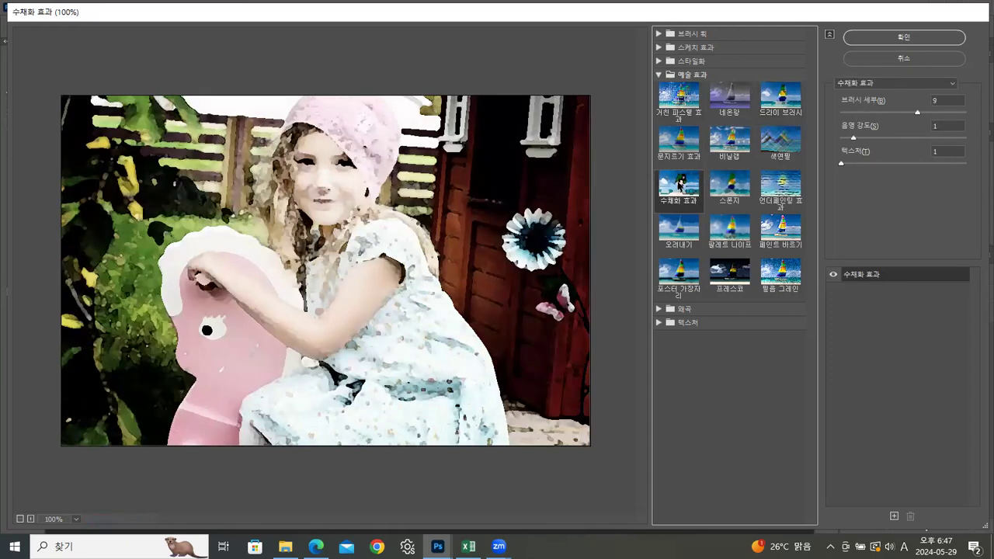
{"action": "left_click", "coordinate": [786, 188]}
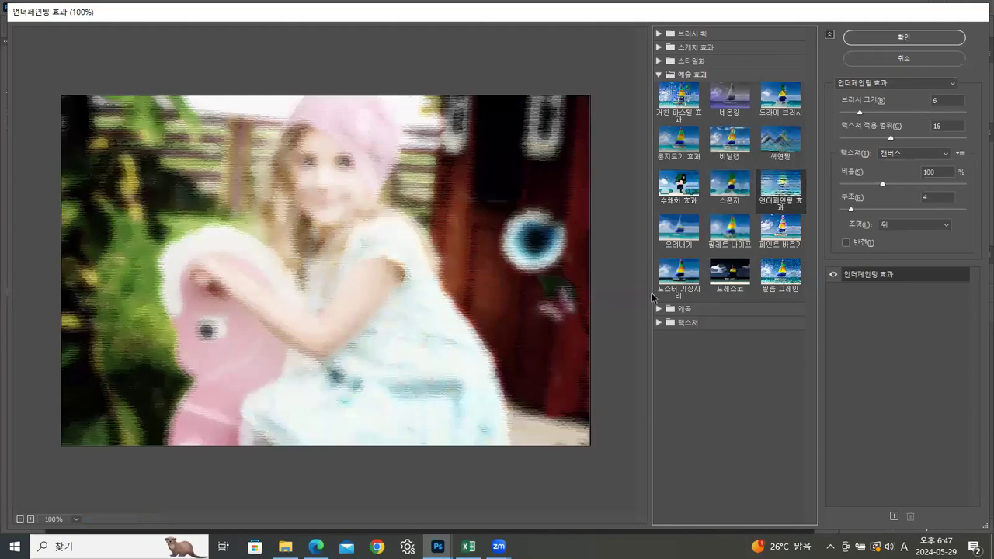
{"action": "left_click", "coordinate": [779, 270]}
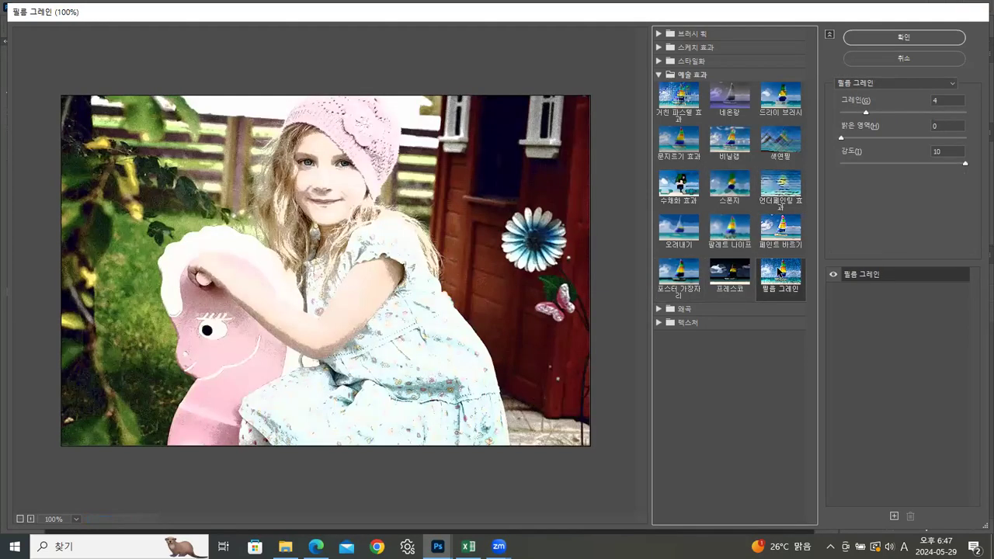
{"action": "left_click", "coordinate": [673, 101]}
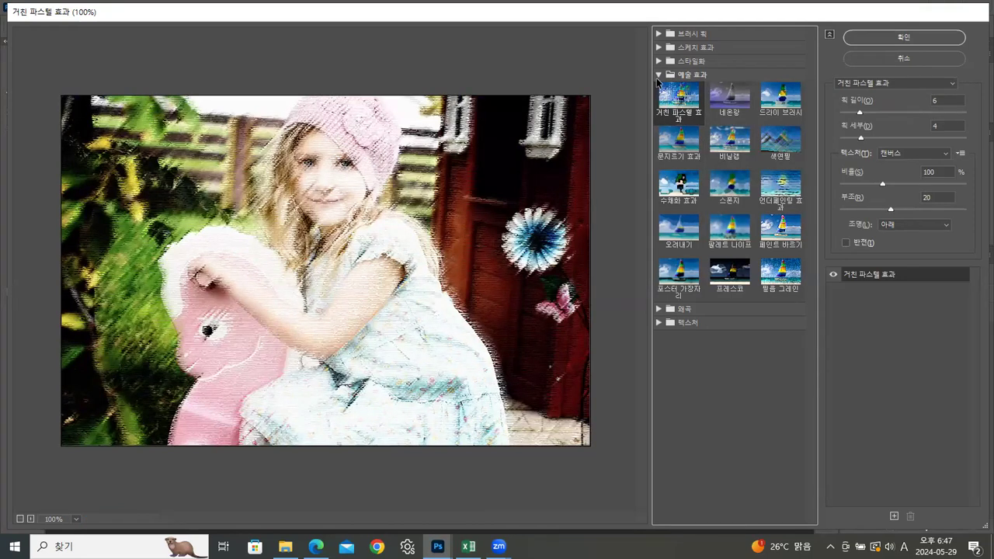
Step: Switch to the 왜곡 category and preview its 광선 확산, 바다 물결 and 유리 filters
{"action": "left_click", "coordinate": [656, 76]}
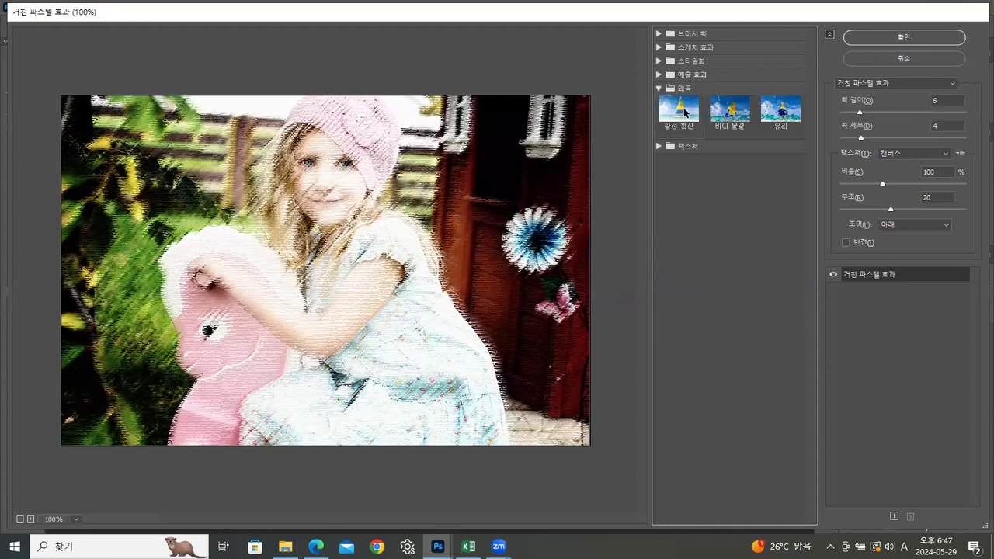
{"action": "left_click", "coordinate": [684, 112]}
{"action": "left_click", "coordinate": [730, 111]}
{"action": "left_click", "coordinate": [780, 113]}
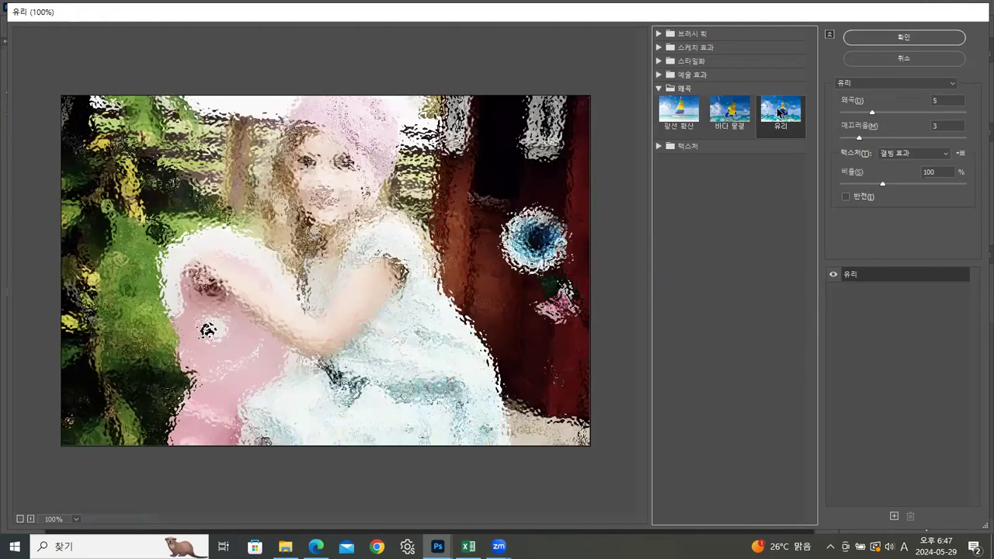
Step: Switch to the 텍스처 category and preview its 균열, 모자이크 타일, 채색 유리 and 텍스처화 filters
{"action": "left_click", "coordinate": [659, 88]}
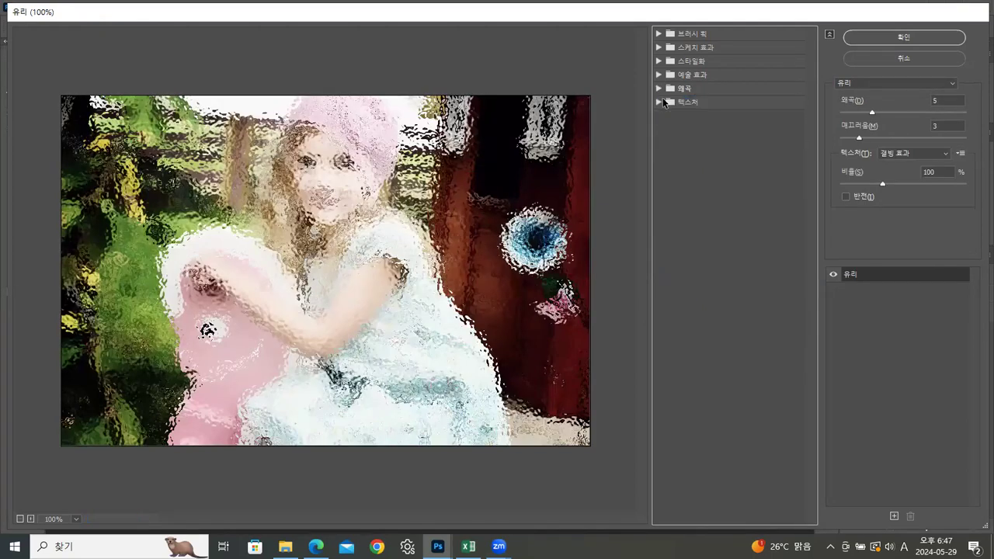
{"action": "left_click", "coordinate": [660, 101]}
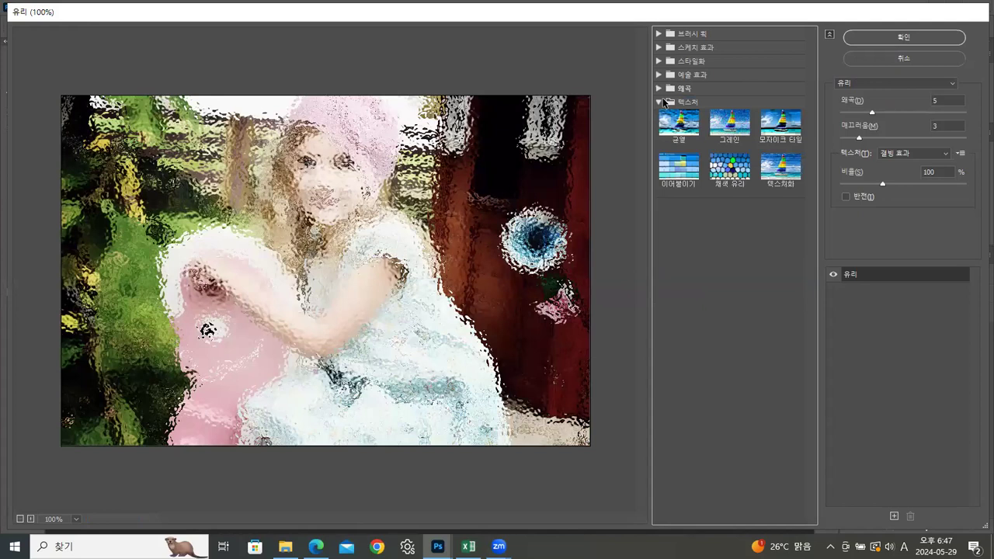
{"action": "left_click", "coordinate": [696, 138]}
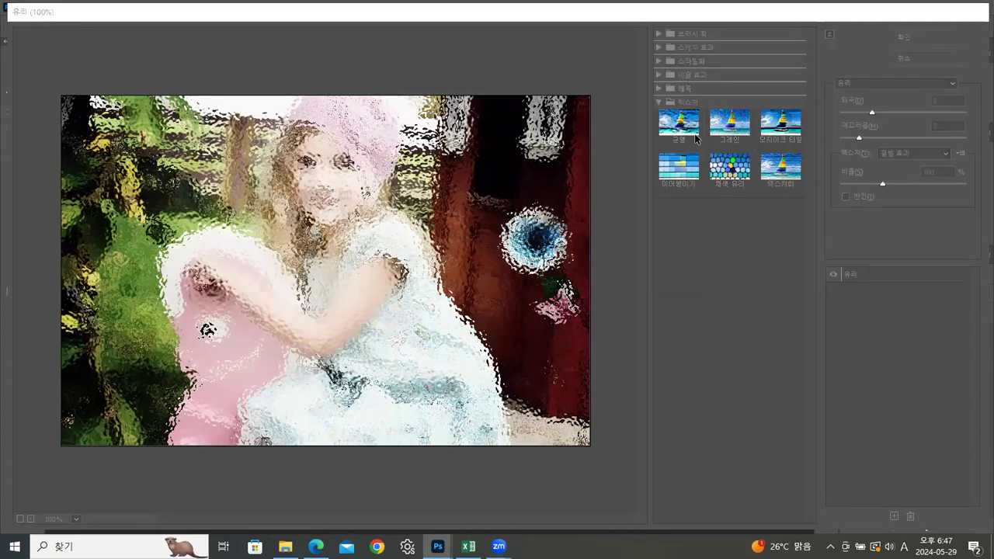
{"action": "left_click", "coordinate": [781, 125]}
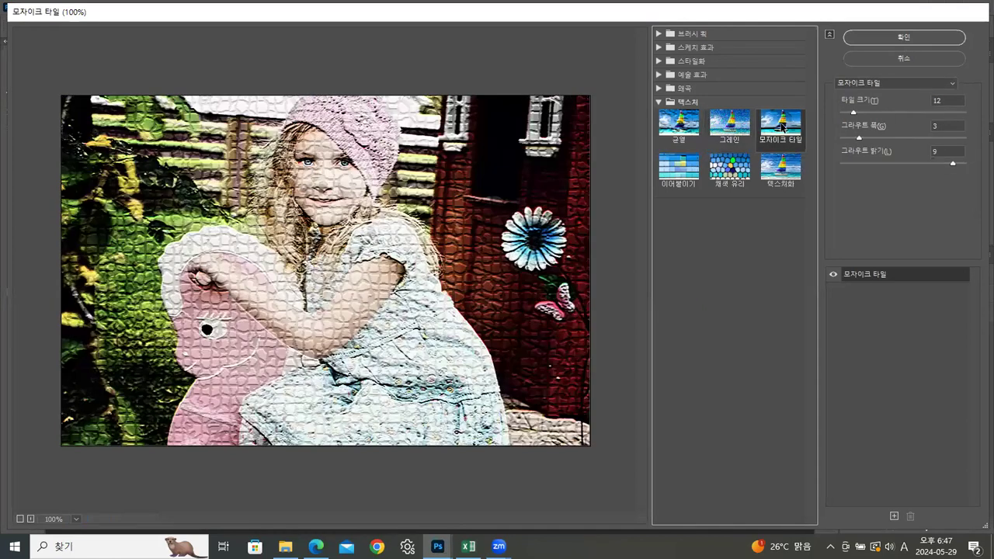
{"action": "left_click", "coordinate": [727, 169]}
{"action": "left_click", "coordinate": [786, 176]}
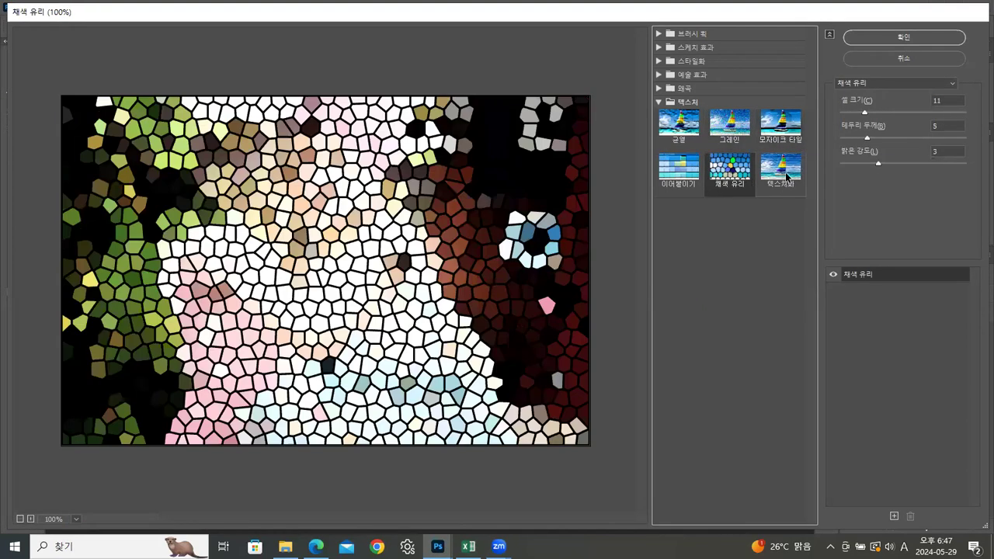
Step: Try the 채색 유리 filter with a cell size of 14 and then 12
{"action": "left_click", "coordinate": [733, 168]}
{"action": "left_click", "coordinate": [864, 111]}
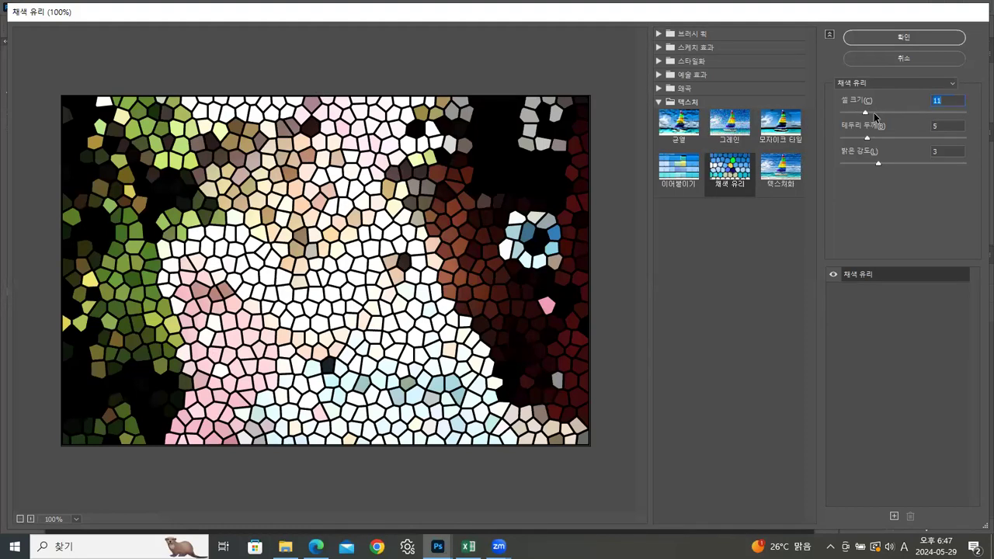
{"action": "left_click_drag", "start_coordinate": [864, 111], "coordinate": [878, 115]}
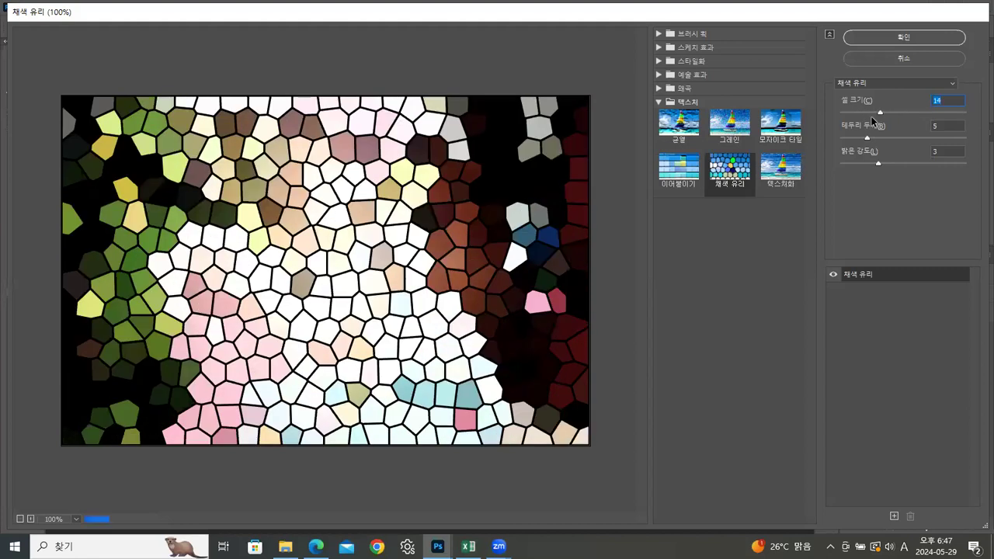
{"action": "left_click", "coordinate": [867, 113]}
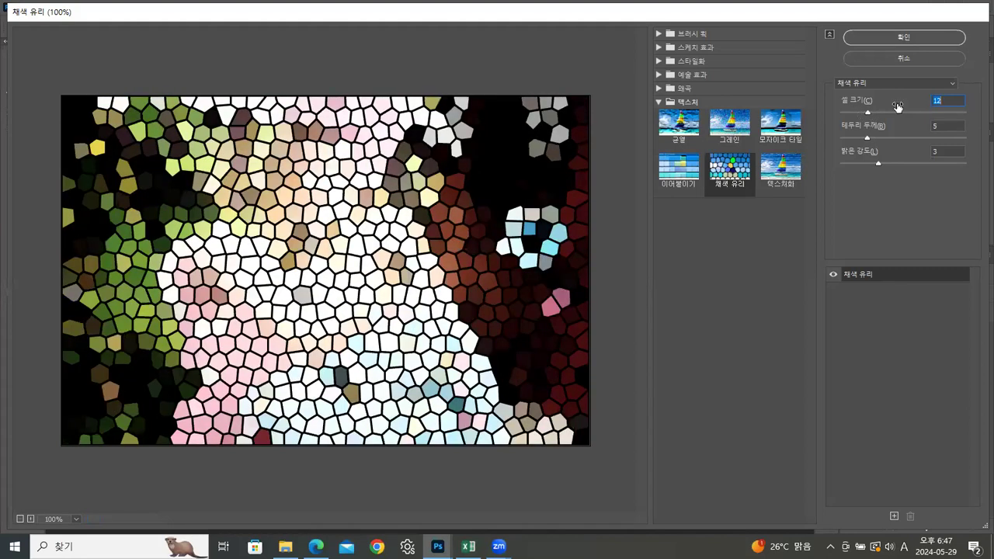
Step: Apply the 프레스코 filter from the 예술 효과 category to the girl's photo and shift its document window slightly
{"action": "left_click", "coordinate": [693, 49]}
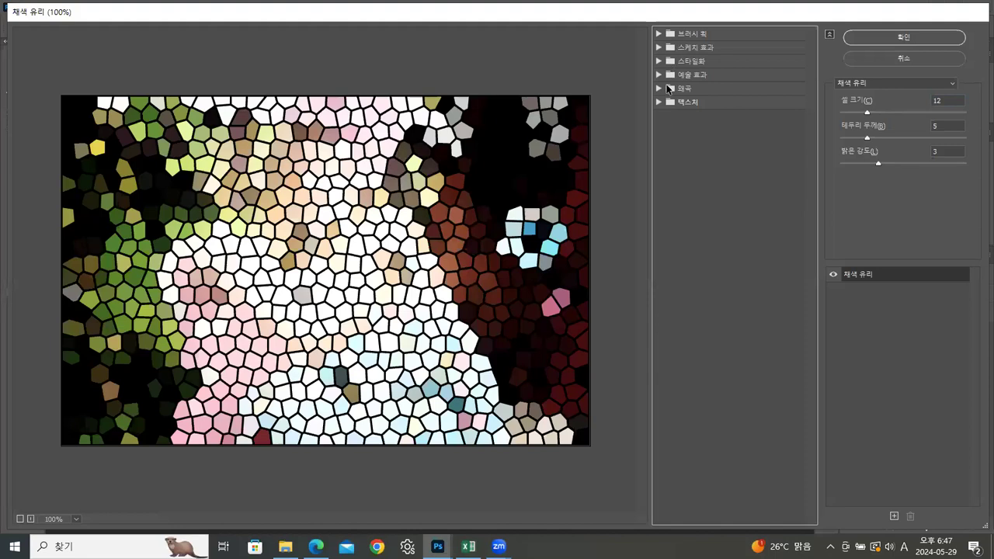
{"action": "left_click", "coordinate": [658, 62]}
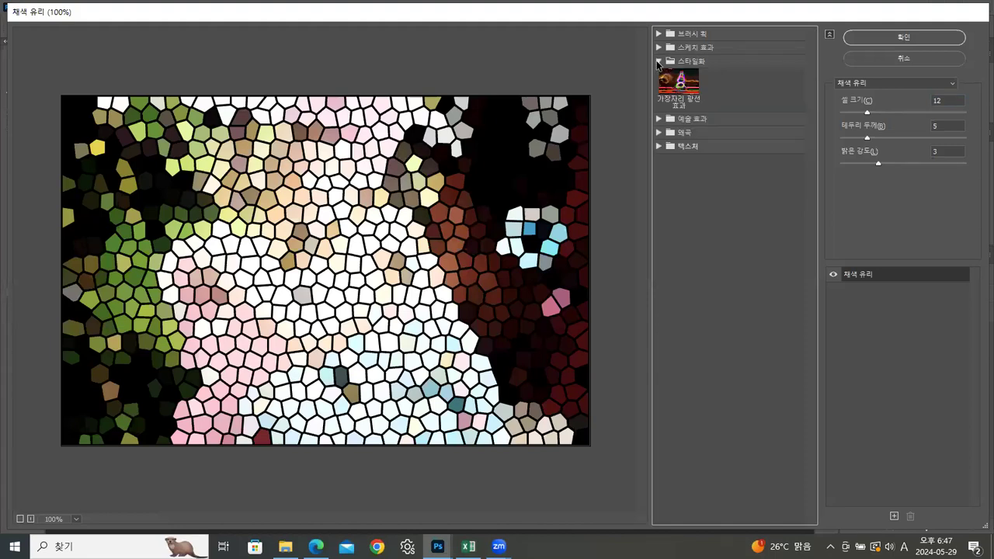
{"action": "left_click", "coordinate": [659, 62]}
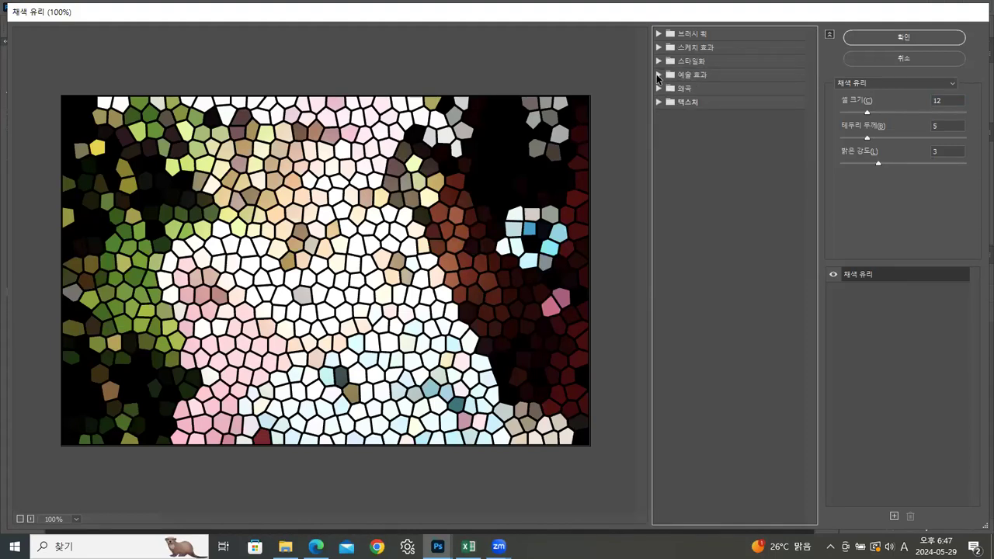
{"action": "left_click", "coordinate": [659, 76]}
{"action": "left_click", "coordinate": [668, 104]}
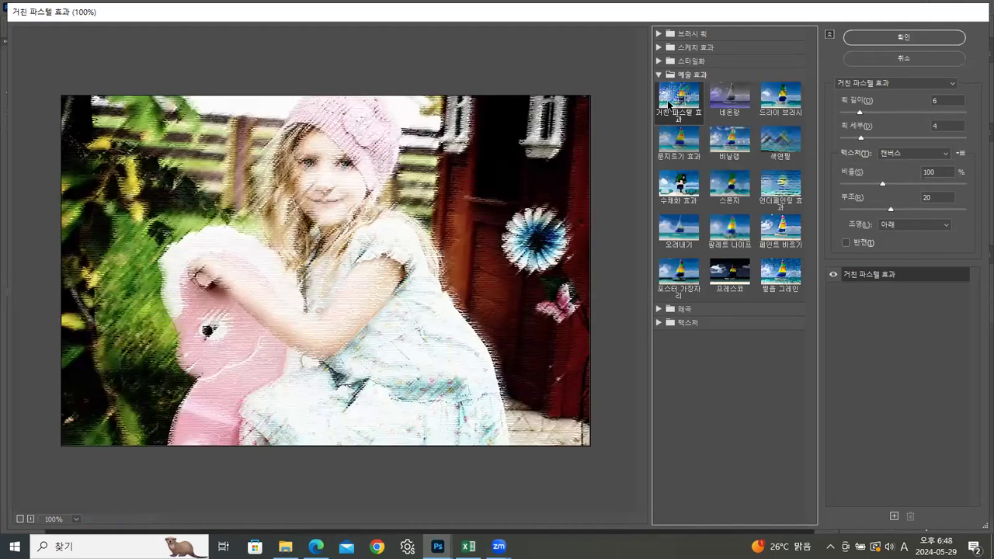
{"action": "left_click", "coordinate": [735, 270]}
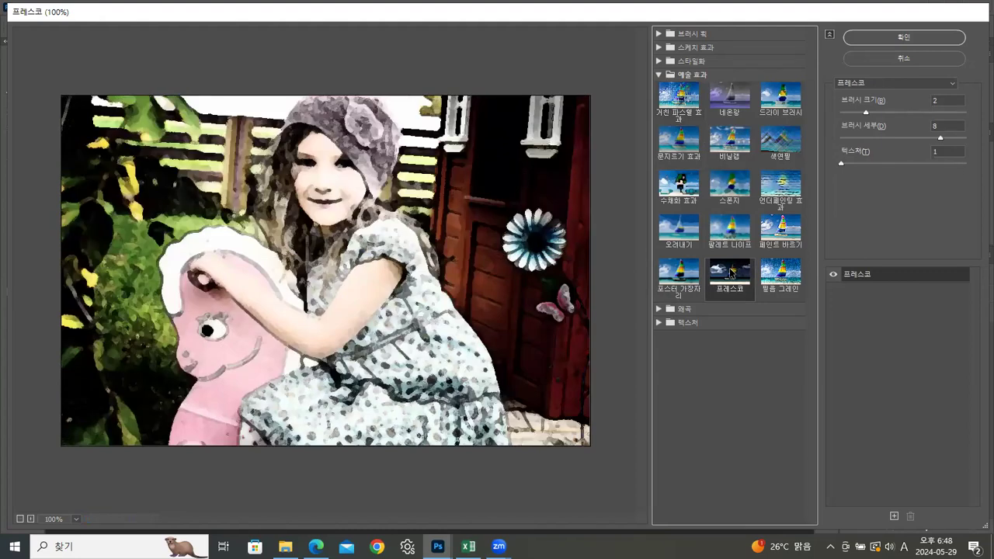
{"action": "left_click", "coordinate": [878, 35]}
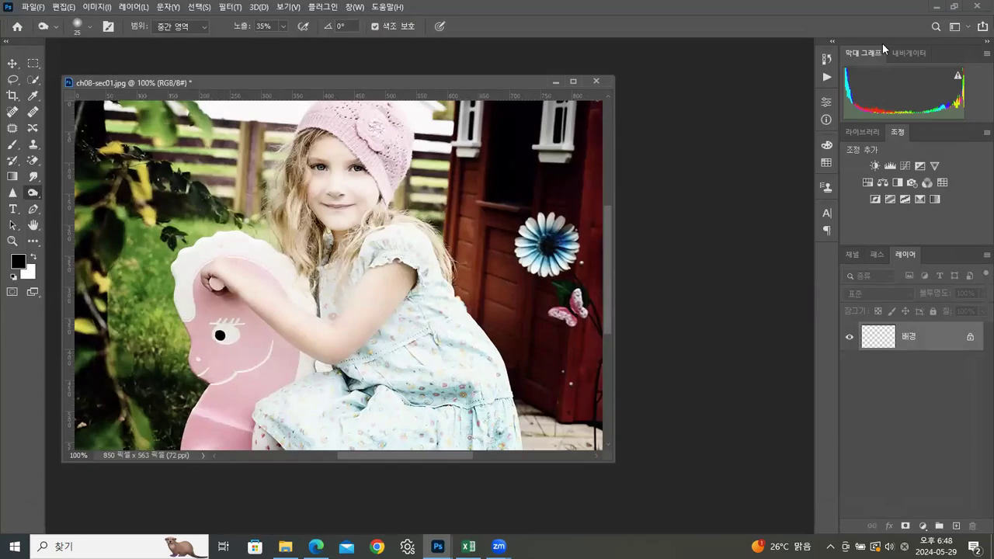
{"action": "left_click_drag", "start_coordinate": [381, 82], "coordinate": [391, 82]}
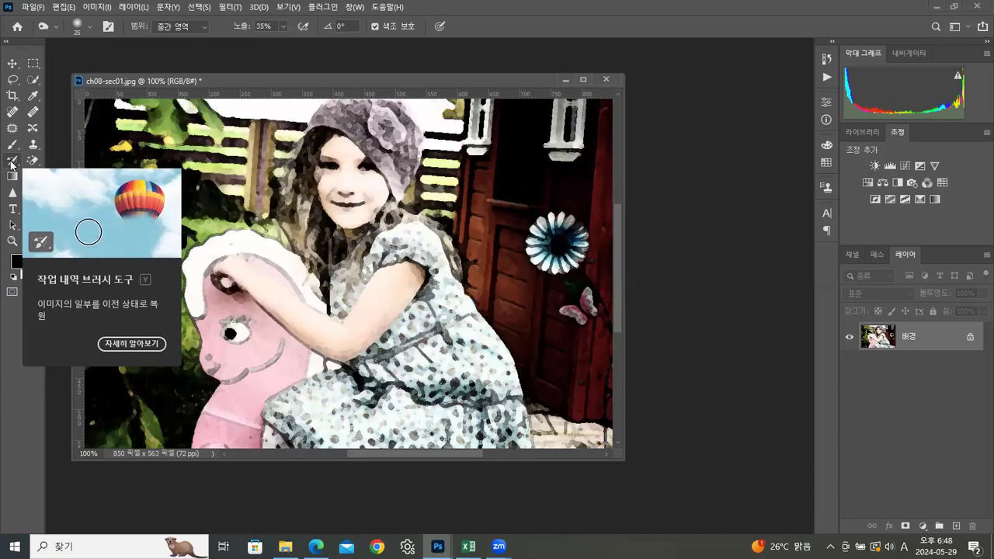
Step: Restore the girl's face and hat, the blue flower and the horse's eye to their pre-filter look with the History Brush at size 150
{"action": "left_click_drag", "start_coordinate": [11, 164], "coordinate": [66, 166]}
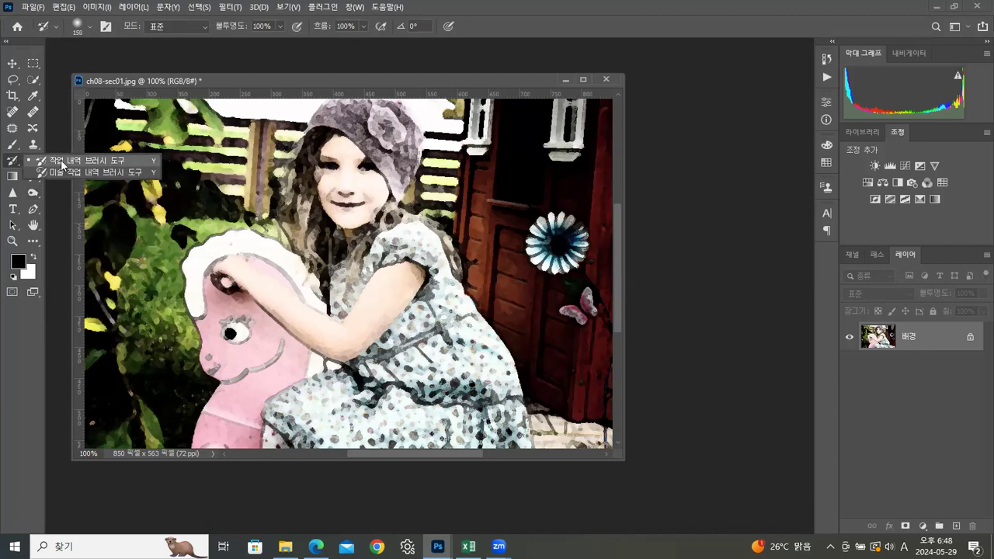
{"action": "left_click", "coordinate": [61, 160]}
{"action": "mouse_move", "coordinate": [344, 175]}
{"action": "left_mouse_down"}
{"action": "mouse_move", "coordinate": [334, 179]}
{"action": "mouse_move", "coordinate": [353, 183]}
{"action": "mouse_move", "coordinate": [338, 191]}
{"action": "mouse_move", "coordinate": [371, 214]}
{"action": "mouse_move", "coordinate": [359, 203]}
{"action": "mouse_move", "coordinate": [346, 136]}
{"action": "mouse_move", "coordinate": [351, 191]}
{"action": "mouse_move", "coordinate": [376, 198]}
{"action": "mouse_move", "coordinate": [400, 311]}
{"action": "mouse_move", "coordinate": [372, 279]}
{"action": "mouse_move", "coordinate": [373, 244]}
{"action": "mouse_move", "coordinate": [396, 255]}
{"action": "mouse_move", "coordinate": [434, 363]}
{"action": "left_mouse_up"}
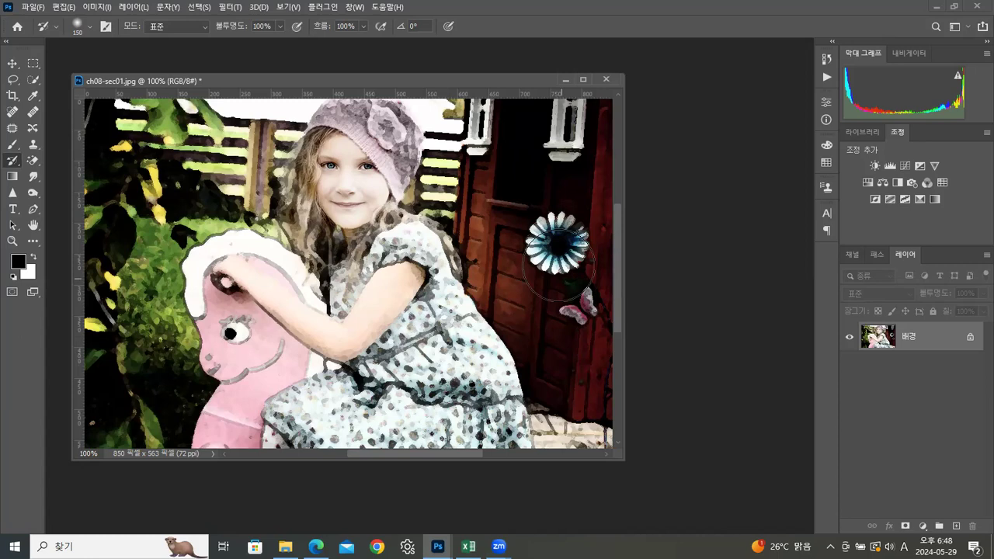
{"action": "left_click_drag", "start_coordinate": [555, 249], "coordinate": [556, 242]}
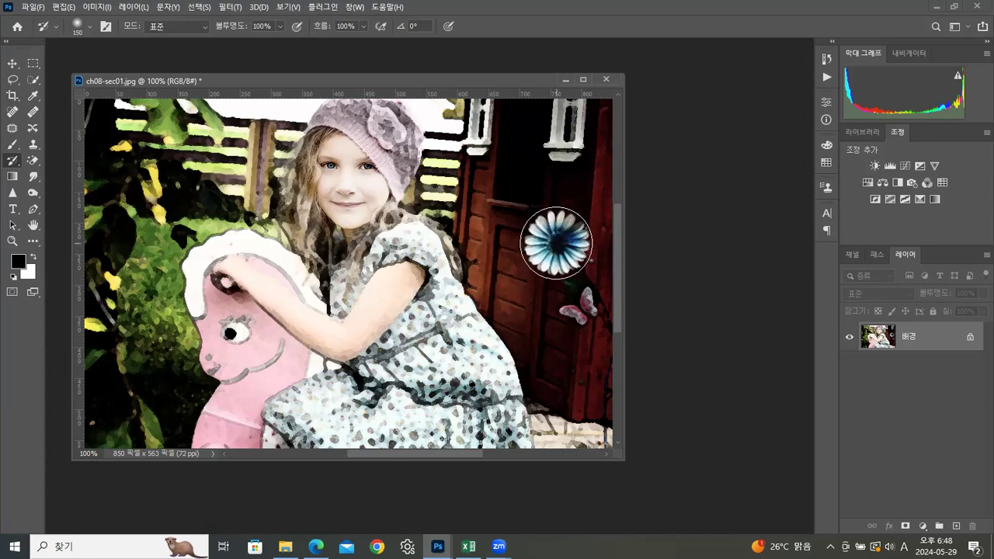
{"action": "left_click", "coordinate": [235, 328]}
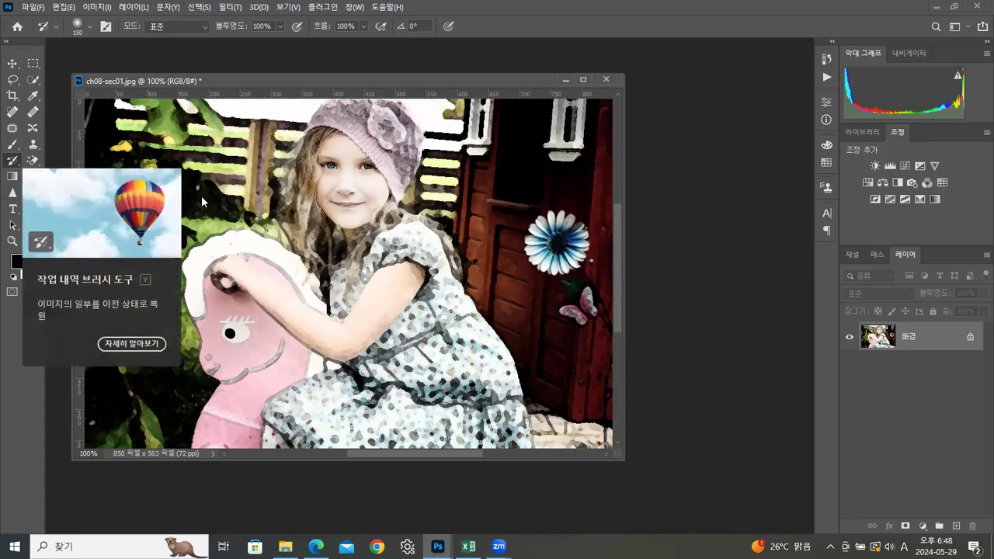
{"action": "left_click_drag", "start_coordinate": [475, 79], "coordinate": [508, 97]}
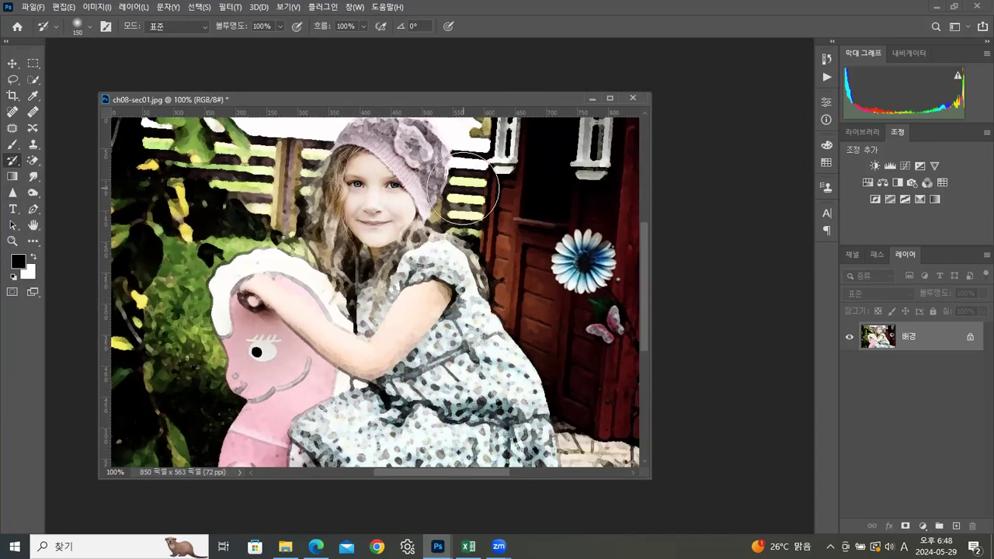
Step: Start saving a copy of the filtered photo and choose the 실습 folder as its destination
{"action": "left_click", "coordinate": [27, 8]}
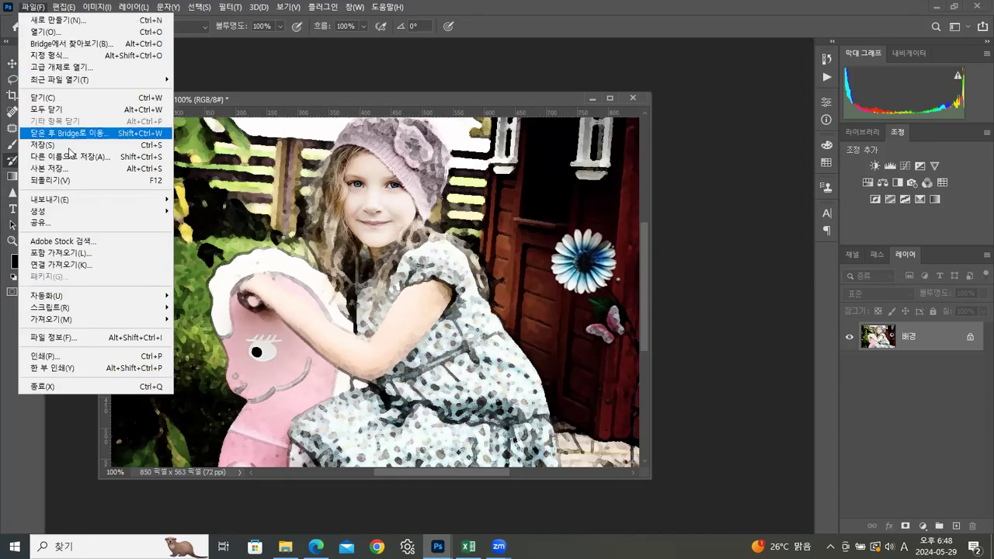
{"action": "left_click", "coordinate": [61, 170]}
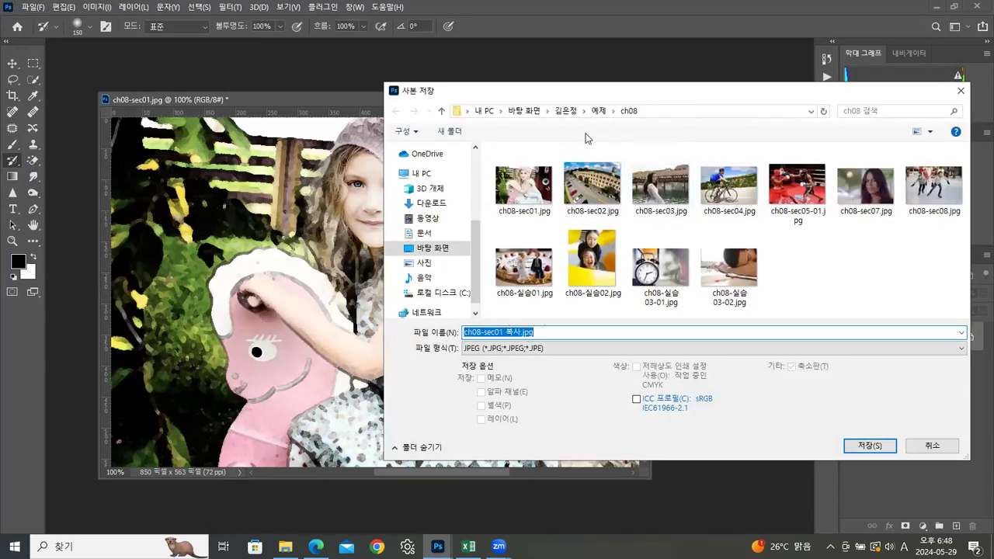
{"action": "left_click", "coordinate": [565, 113]}
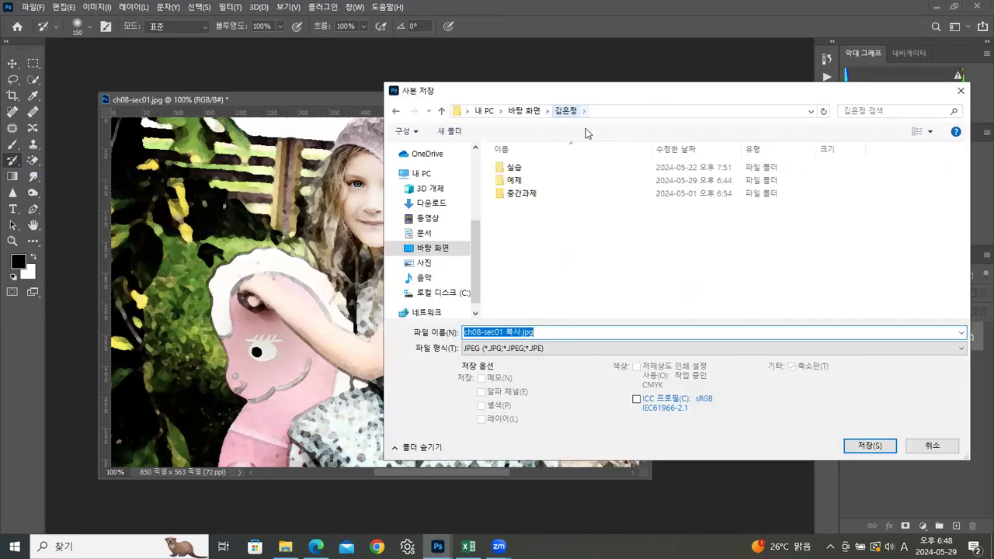
{"action": "double_click", "coordinate": [522, 170]}
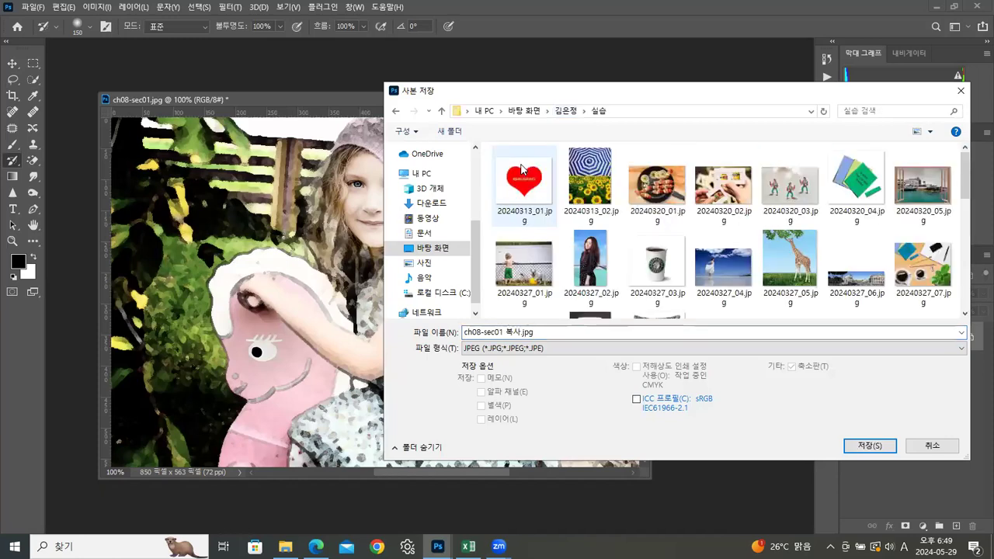
{"action": "left_click_drag", "start_coordinate": [964, 194], "coordinate": [973, 305]}
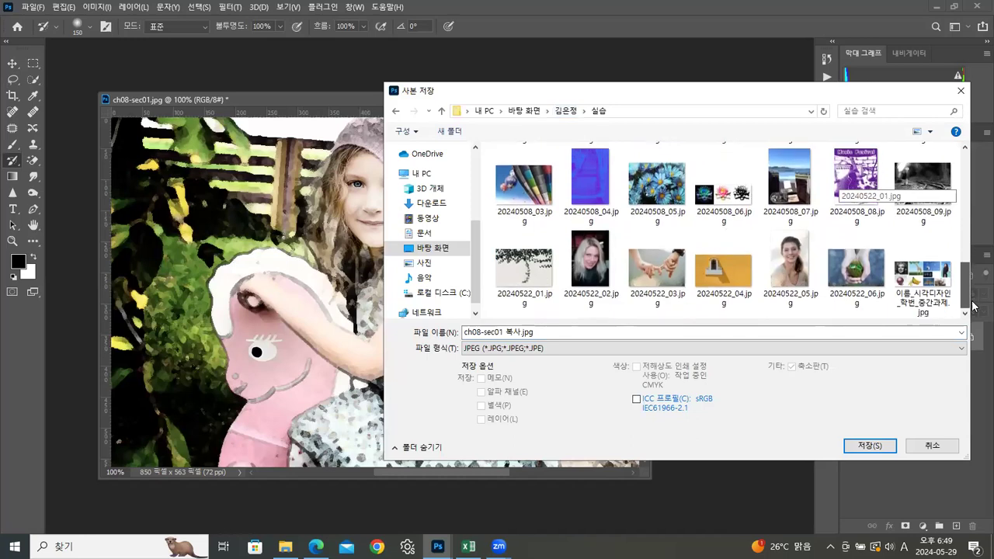
Step: Name the copy 20240529_01.jpg and save it as a JPEG with quality 12
{"action": "left_click", "coordinate": [524, 268]}
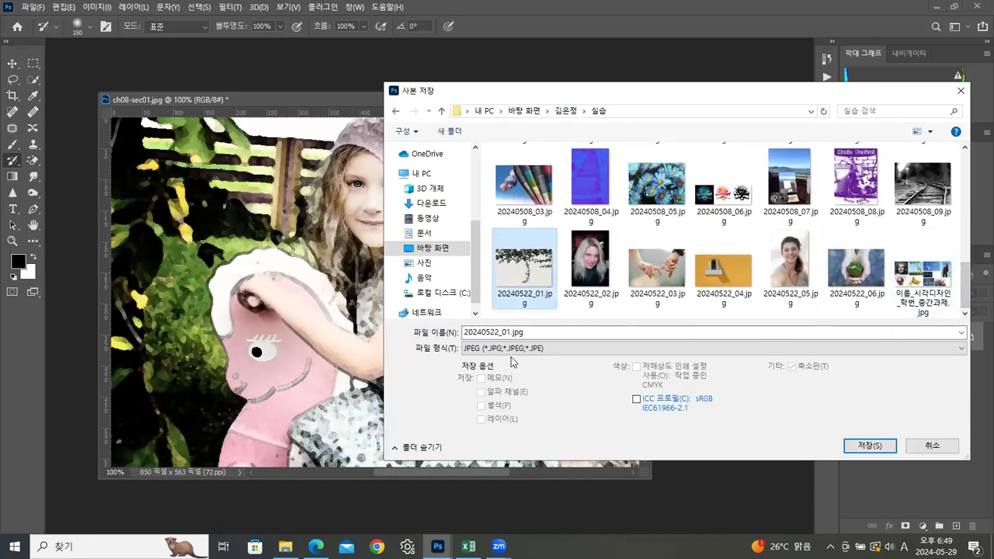
{"action": "left_click", "coordinate": [504, 332]}
{"action": "left_click", "coordinate": [500, 332]}
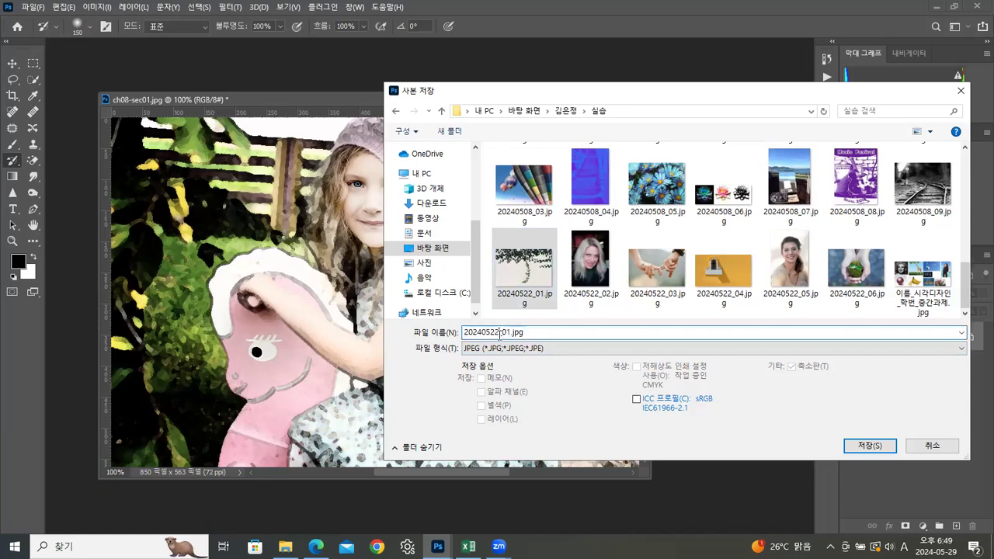
{"action": "key", "text": "BackSpace"}
{"action": "type", "text": "9"}
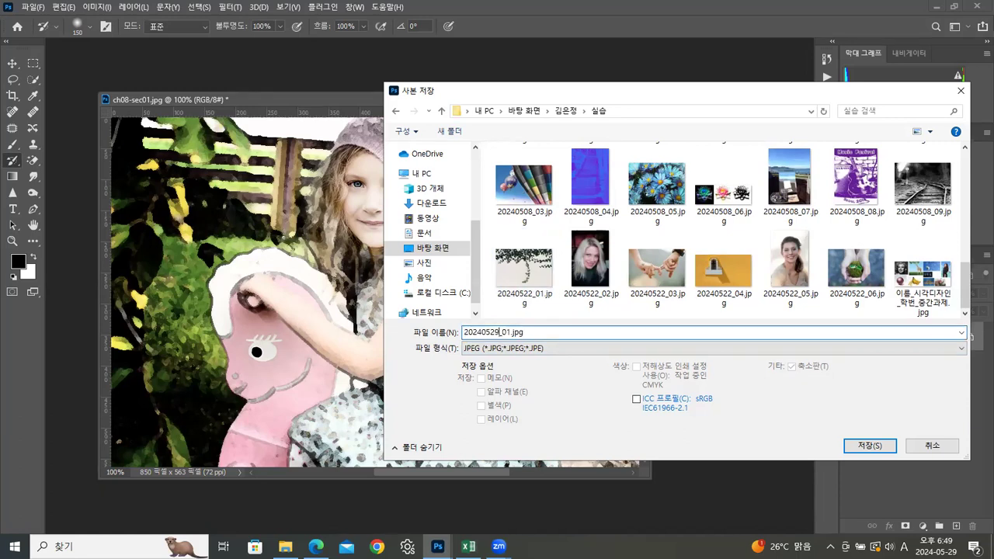
{"action": "left_click", "coordinate": [855, 446]}
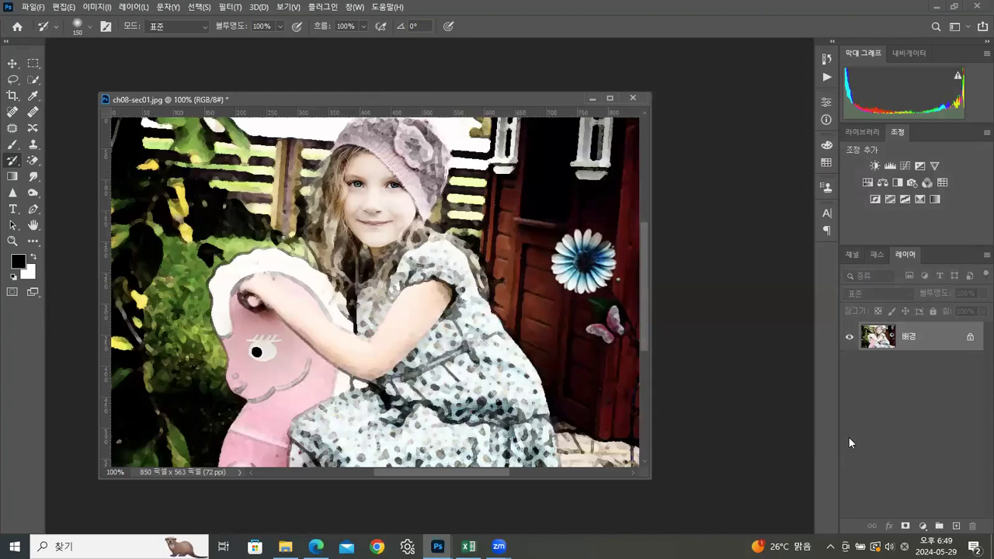
{"action": "left_click", "coordinate": [764, 133]}
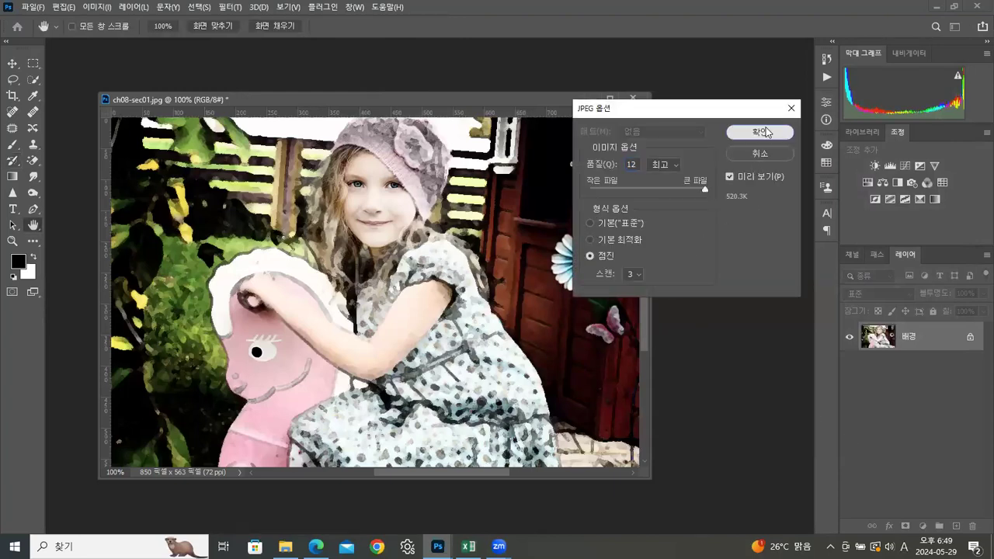
{"action": "left_click_drag", "start_coordinate": [518, 106], "coordinate": [513, 94]}
{"action": "left_click", "coordinate": [12, 63]}
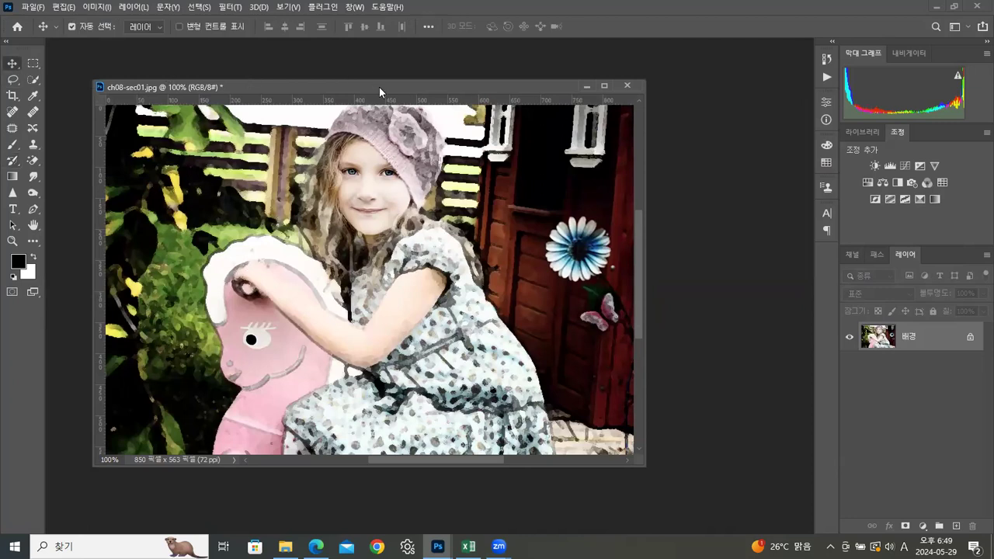
{"action": "left_click_drag", "start_coordinate": [380, 88], "coordinate": [390, 90]}
{"action": "left_click", "coordinate": [12, 161]}
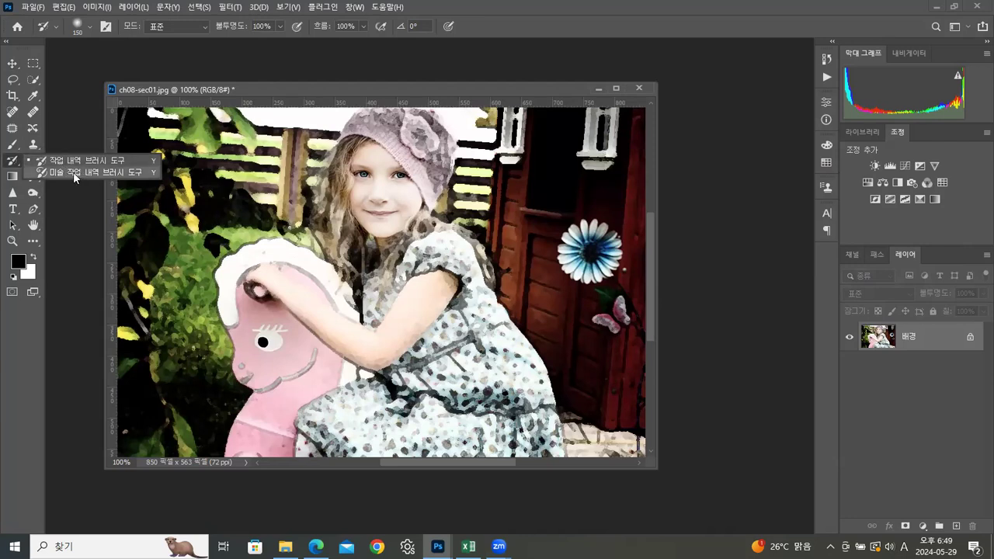
{"action": "left_click", "coordinate": [551, 92]}
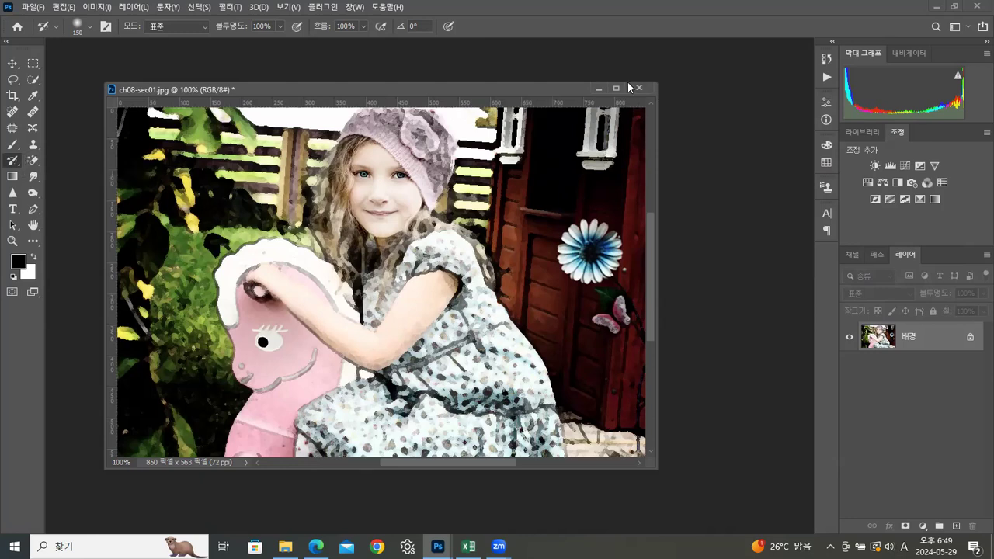
Step: Revert the photo to its original ch08-sec01.jpg snapshot in the history
{"action": "left_click", "coordinate": [827, 60]}
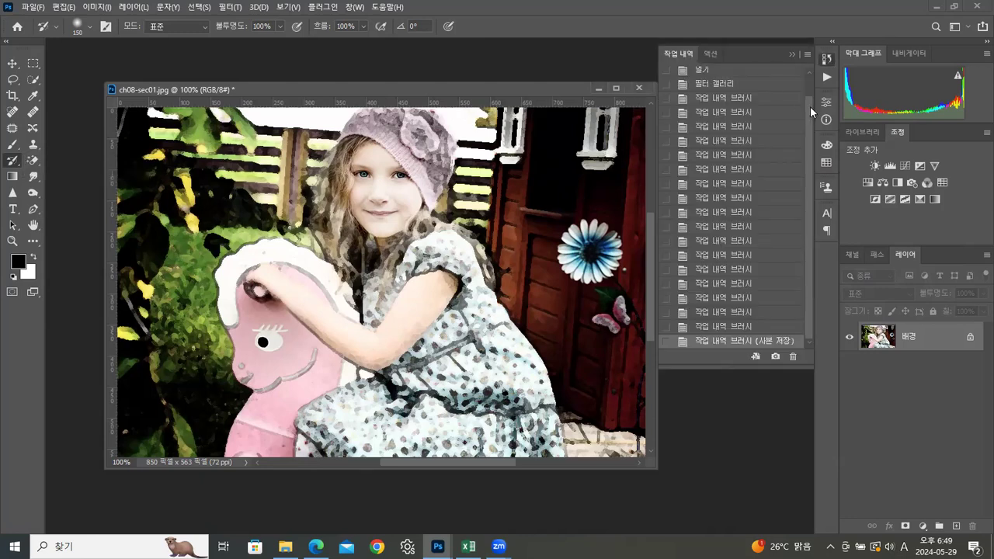
{"action": "left_click_drag", "start_coordinate": [810, 106], "coordinate": [808, 66]}
{"action": "left_click", "coordinate": [701, 75]}
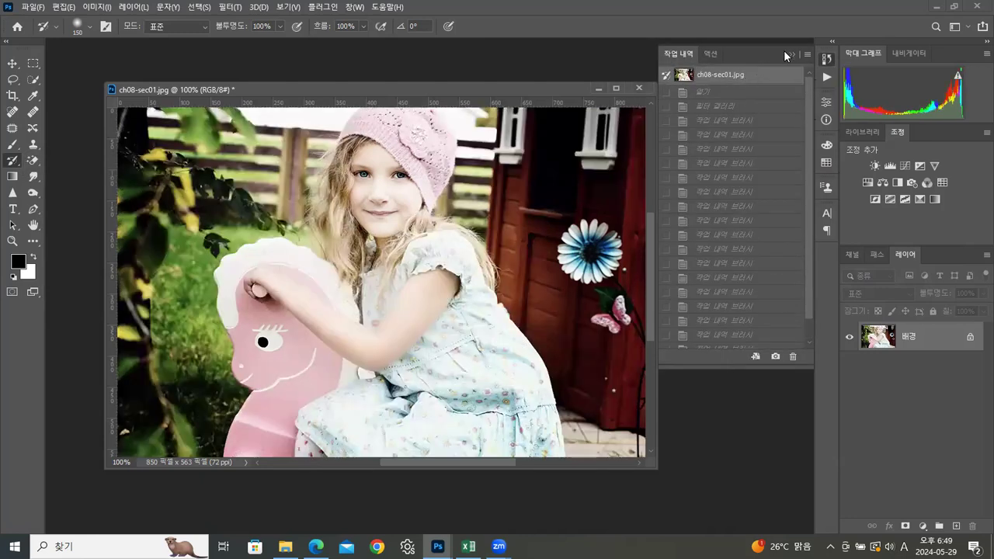
{"action": "left_click", "coordinate": [791, 54]}
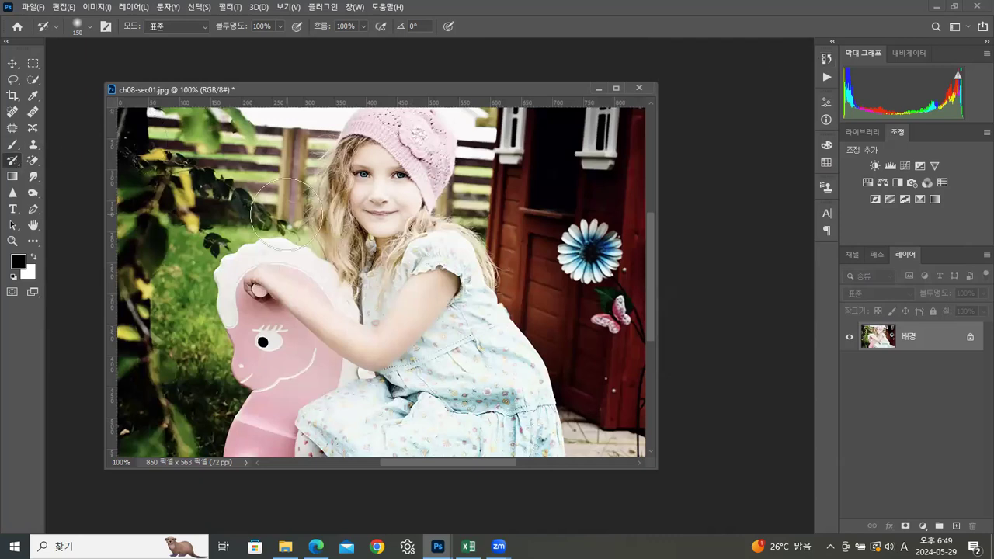
Step: Paint over the photo with the Art History Brush at size 35, first in the 단단히 감기 style, then in 단단히 짧게
{"action": "right_click", "coordinate": [13, 161]}
{"action": "left_click", "coordinate": [52, 172]}
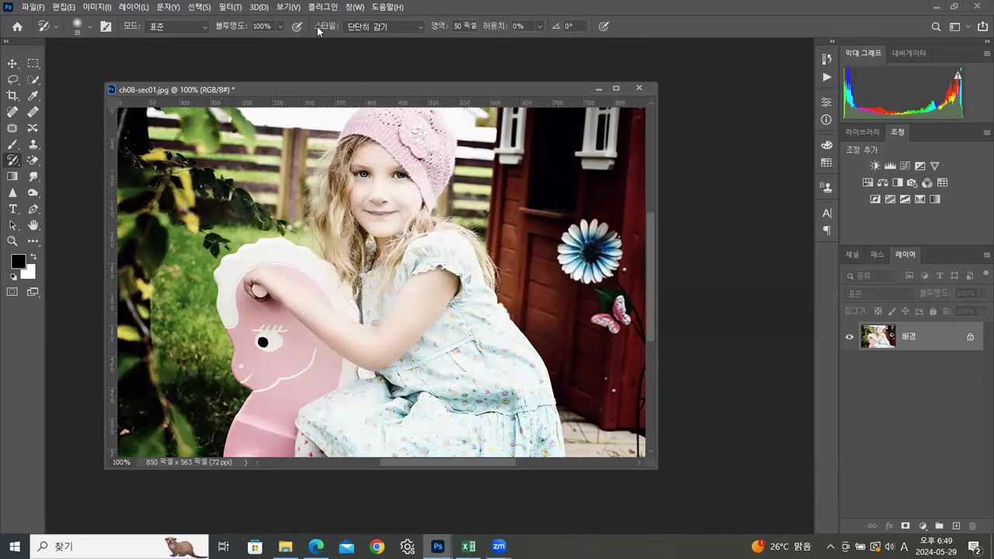
{"action": "mouse_move", "coordinate": [564, 237]}
{"action": "left_mouse_down"}
{"action": "mouse_move", "coordinate": [536, 224]}
{"action": "mouse_move", "coordinate": [502, 239]}
{"action": "mouse_move", "coordinate": [532, 325]}
{"action": "mouse_move", "coordinate": [479, 362]}
{"action": "mouse_move", "coordinate": [379, 382]}
{"action": "mouse_move", "coordinate": [244, 322]}
{"action": "mouse_move", "coordinate": [209, 213]}
{"action": "mouse_move", "coordinate": [253, 169]}
{"action": "mouse_move", "coordinate": [273, 178]}
{"action": "mouse_move", "coordinate": [334, 314]}
{"action": "mouse_move", "coordinate": [575, 305]}
{"action": "mouse_move", "coordinate": [561, 194]}
{"action": "mouse_move", "coordinate": [322, 155]}
{"action": "mouse_move", "coordinate": [447, 191]}
{"action": "mouse_move", "coordinate": [216, 294]}
{"action": "mouse_move", "coordinate": [189, 410]}
{"action": "mouse_move", "coordinate": [421, 431]}
{"action": "mouse_move", "coordinate": [668, 417]}
{"action": "left_mouse_up"}
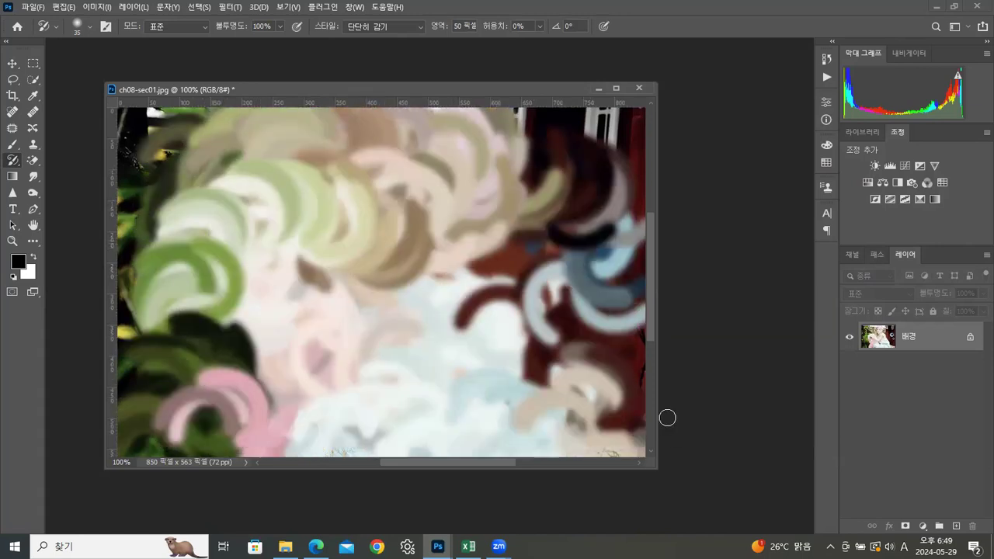
{"action": "left_click", "coordinate": [380, 27]}
{"action": "left_click", "coordinate": [364, 39]}
{"action": "mouse_move", "coordinate": [413, 295]}
{"action": "left_mouse_down"}
{"action": "mouse_move", "coordinate": [332, 235]}
{"action": "mouse_move", "coordinate": [422, 208]}
{"action": "mouse_move", "coordinate": [425, 180]}
{"action": "mouse_move", "coordinate": [262, 252]}
{"action": "mouse_move", "coordinate": [354, 335]}
{"action": "mouse_move", "coordinate": [248, 308]}
{"action": "mouse_move", "coordinate": [296, 219]}
{"action": "left_mouse_up"}
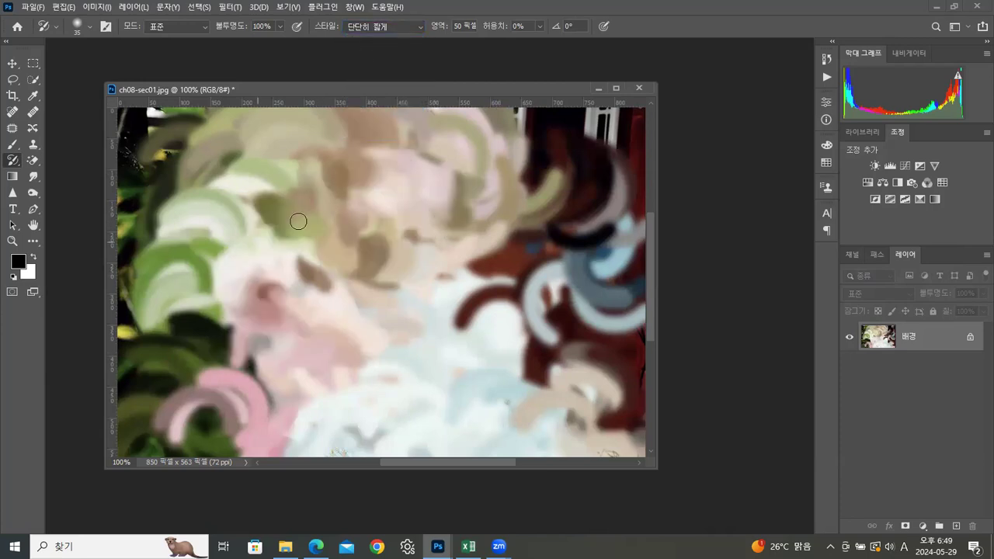
Step: Paint over the whole photo with the Art History Brush in the 느슨하게 중간 style
{"action": "left_click", "coordinate": [393, 30]}
{"action": "left_click", "coordinate": [381, 67]}
{"action": "mouse_move", "coordinate": [402, 237]}
{"action": "left_mouse_down"}
{"action": "mouse_move", "coordinate": [506, 327]}
{"action": "mouse_move", "coordinate": [398, 274]}
{"action": "mouse_move", "coordinate": [239, 247]}
{"action": "mouse_move", "coordinate": [285, 181]}
{"action": "mouse_move", "coordinate": [611, 181]}
{"action": "mouse_move", "coordinate": [608, 372]}
{"action": "mouse_move", "coordinate": [159, 382]}
{"action": "mouse_move", "coordinate": [123, 141]}
{"action": "mouse_move", "coordinate": [623, 130]}
{"action": "mouse_move", "coordinate": [669, 155]}
{"action": "mouse_move", "coordinate": [615, 365]}
{"action": "mouse_move", "coordinate": [622, 407]}
{"action": "mouse_move", "coordinate": [485, 426]}
{"action": "mouse_move", "coordinate": [247, 431]}
{"action": "mouse_move", "coordinate": [163, 397]}
{"action": "mouse_move", "coordinate": [184, 297]}
{"action": "mouse_move", "coordinate": [524, 283]}
{"action": "mouse_move", "coordinate": [601, 267]}
{"action": "mouse_move", "coordinate": [123, 238]}
{"action": "mouse_move", "coordinate": [227, 223]}
{"action": "mouse_move", "coordinate": [531, 246]}
{"action": "mouse_move", "coordinate": [410, 349]}
{"action": "mouse_move", "coordinate": [189, 372]}
{"action": "mouse_move", "coordinate": [606, 404]}
{"action": "mouse_move", "coordinate": [315, 291]}
{"action": "mouse_move", "coordinate": [195, 229]}
{"action": "mouse_move", "coordinate": [288, 160]}
{"action": "mouse_move", "coordinate": [674, 144]}
{"action": "left_mouse_up"}
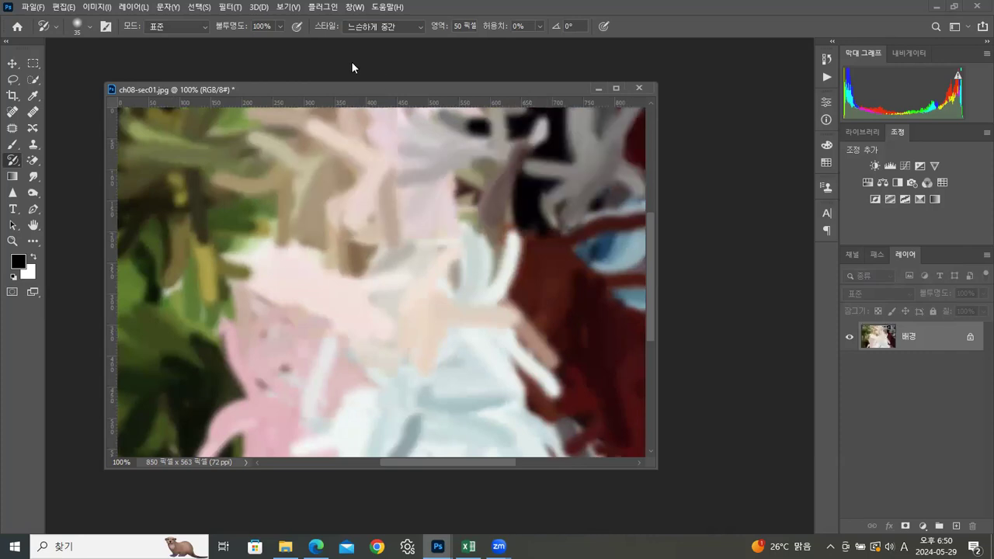
{"action": "left_click", "coordinate": [386, 29]}
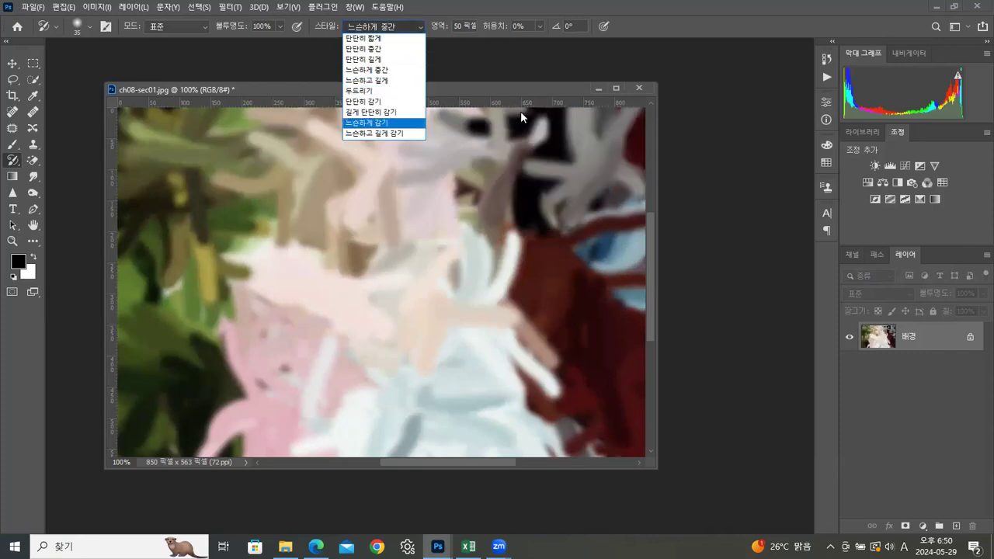
{"action": "left_click", "coordinate": [501, 82]}
Step: Restore the girl's face, hair and arm from the painted strokes with the History Brush at size 150
{"action": "right_click", "coordinate": [12, 160]}
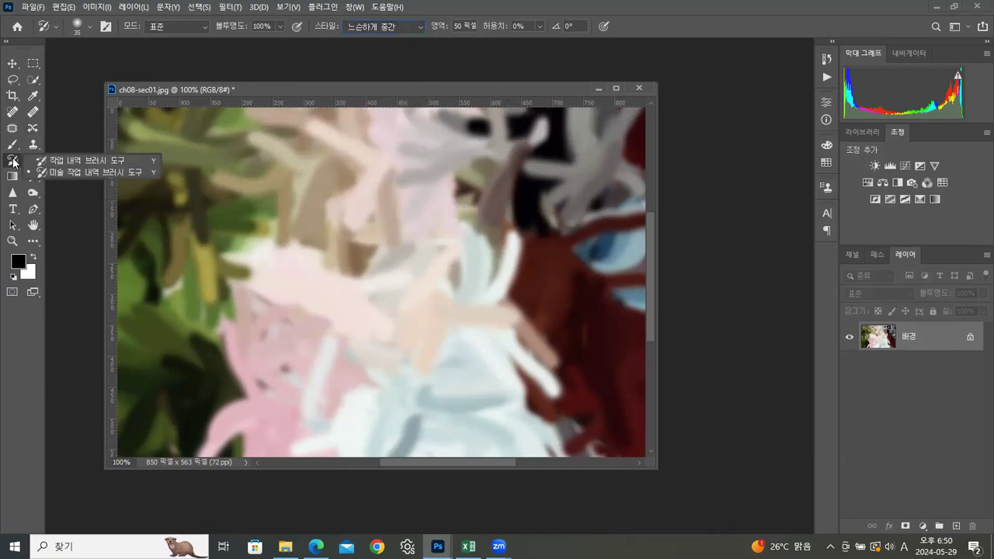
{"action": "left_click", "coordinate": [57, 160]}
{"action": "mouse_move", "coordinate": [405, 200]}
{"action": "left_mouse_down"}
{"action": "mouse_move", "coordinate": [343, 180]}
{"action": "mouse_move", "coordinate": [350, 194]}
{"action": "mouse_move", "coordinate": [383, 174]}
{"action": "mouse_move", "coordinate": [385, 230]}
{"action": "mouse_move", "coordinate": [427, 274]}
{"action": "mouse_move", "coordinate": [403, 287]}
{"action": "mouse_move", "coordinate": [488, 299]}
{"action": "mouse_move", "coordinate": [437, 264]}
{"action": "mouse_move", "coordinate": [365, 335]}
{"action": "mouse_move", "coordinate": [360, 304]}
{"action": "left_mouse_up"}
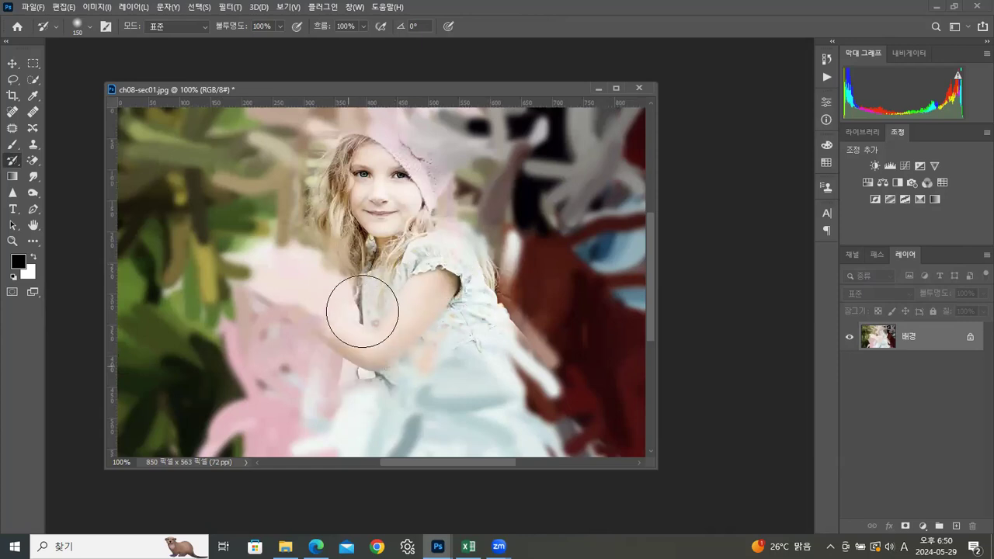
Step: Reselect the Art History Brush and close ch08-sec01.jpg without saving its changes
{"action": "right_click", "coordinate": [11, 163]}
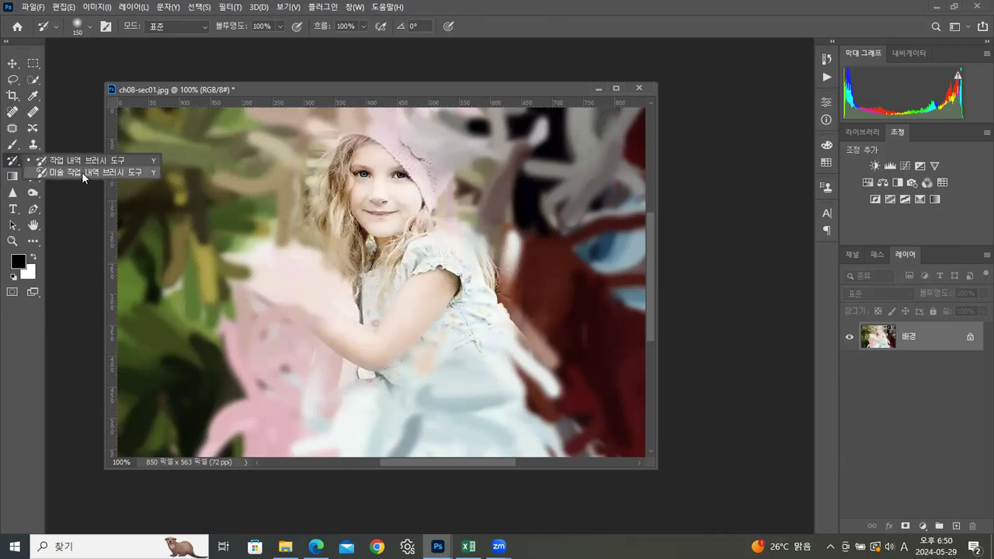
{"action": "left_click", "coordinate": [82, 172]}
{"action": "left_click", "coordinate": [641, 87]}
{"action": "left_click", "coordinate": [520, 207]}
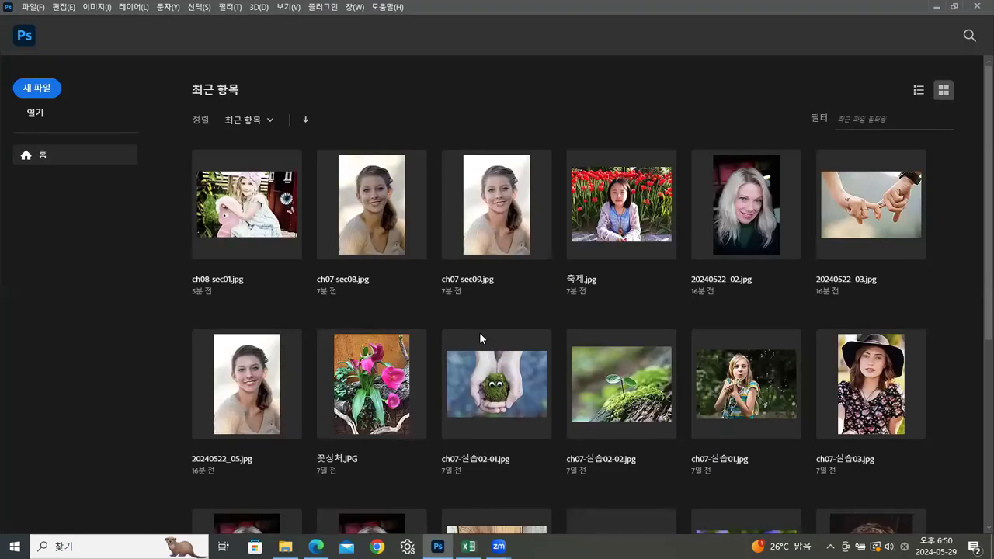
Step: Open ch08-sec02.jpg from the ch08 folder in Photoshop as a floating document and view it at 100%
{"action": "left_click", "coordinate": [285, 546]}
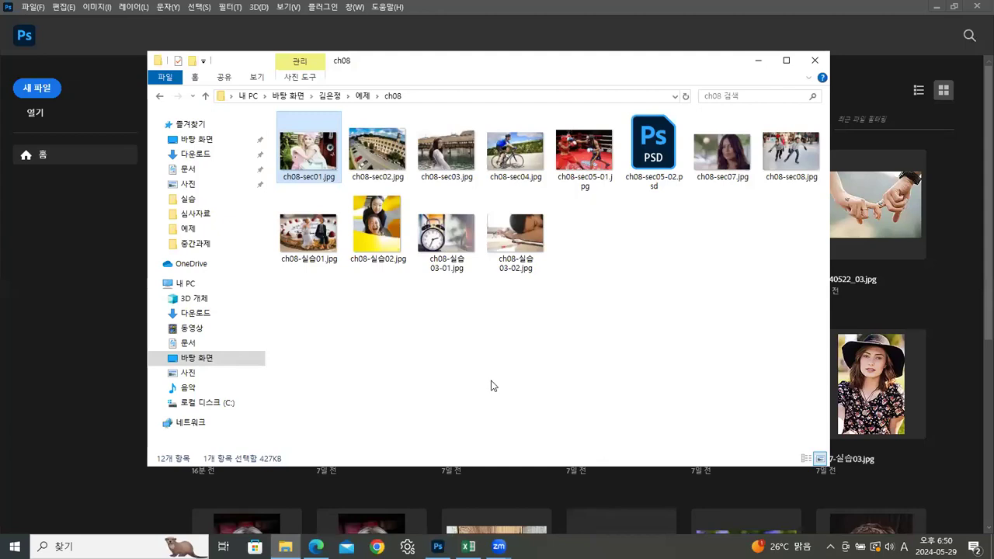
{"action": "left_click", "coordinate": [394, 167]}
{"action": "left_click_drag", "start_coordinate": [381, 148], "coordinate": [81, 261]}
{"action": "left_click_drag", "start_coordinate": [102, 46], "coordinate": [307, 76]}
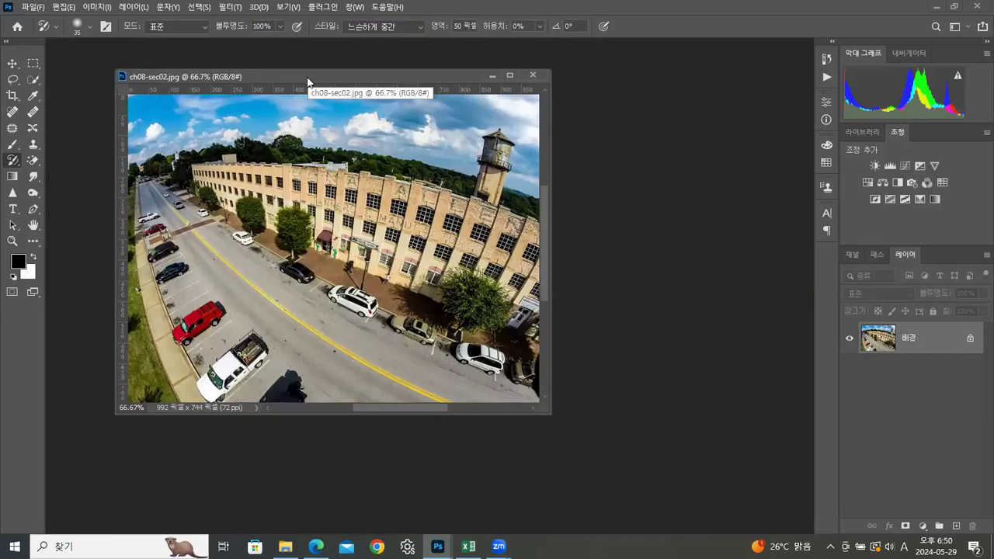
{"action": "key", "text": "ctrl+1"}
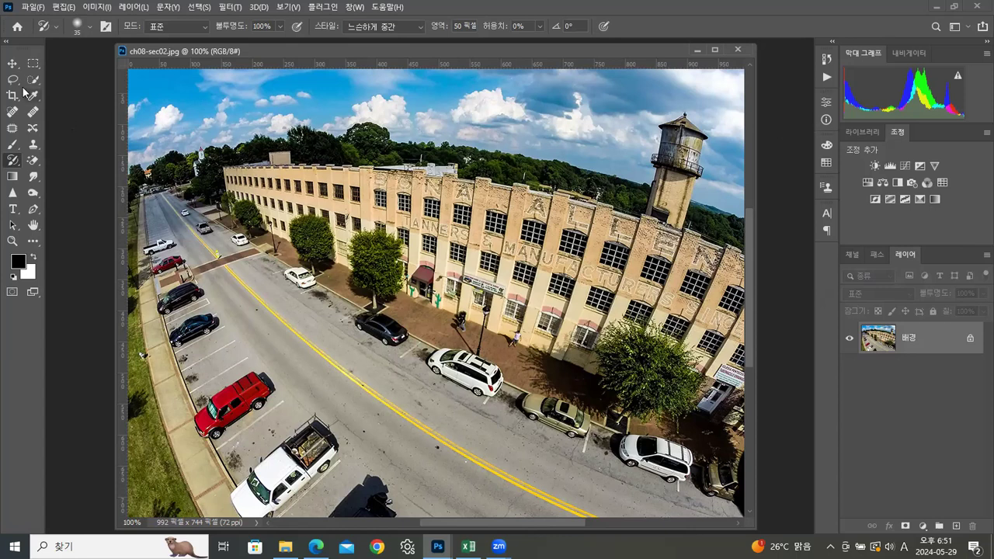
Step: Select the Move tool and start the 응용 광각 filter on the photo with 어안 correction
{"action": "left_click", "coordinate": [13, 64]}
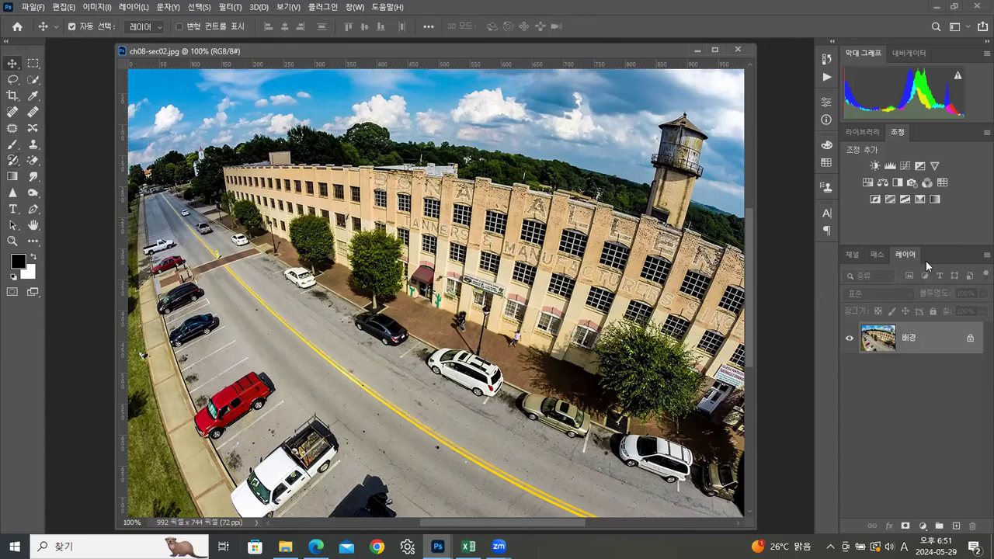
{"action": "left_click", "coordinate": [236, 10]}
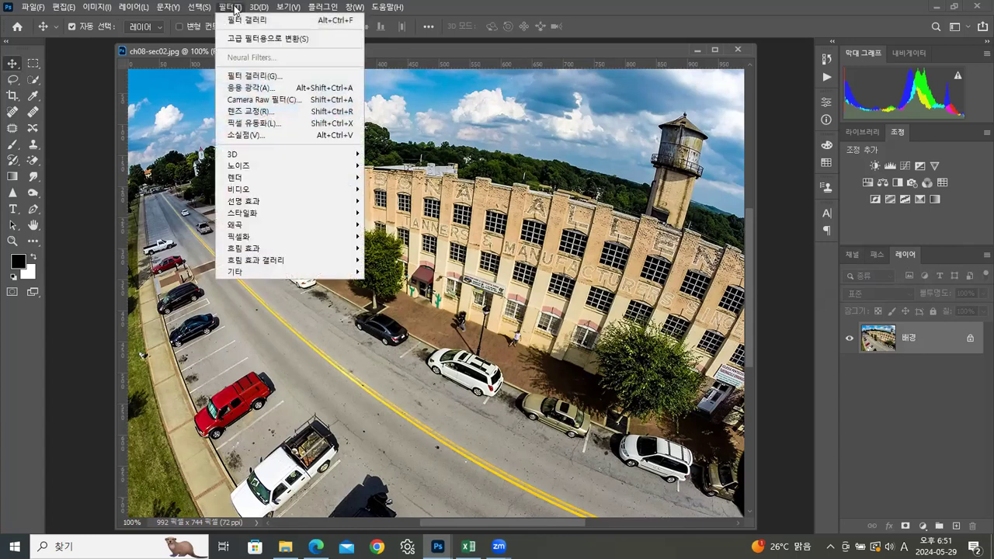
{"action": "left_click", "coordinate": [253, 89]}
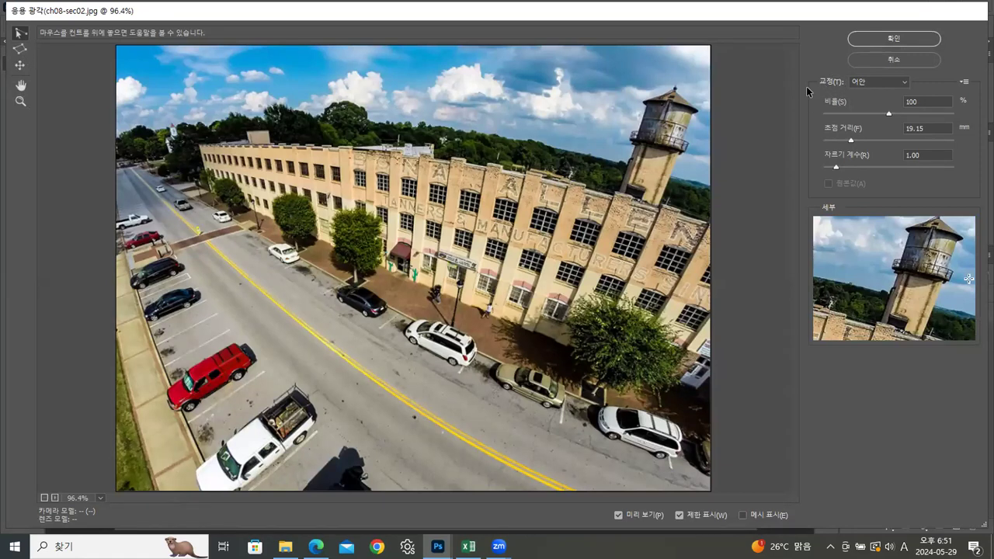
{"action": "left_click", "coordinate": [893, 83]}
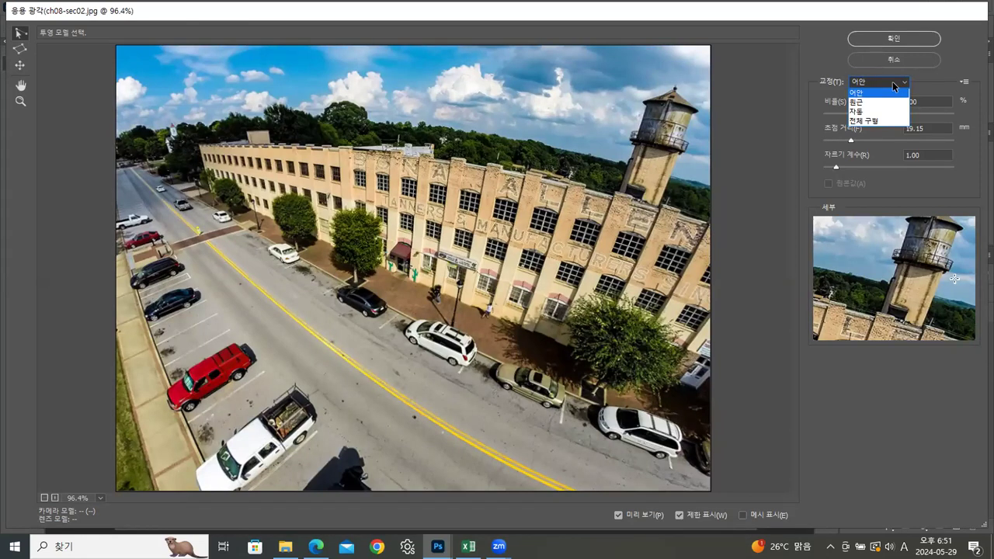
{"action": "left_click", "coordinate": [865, 92]}
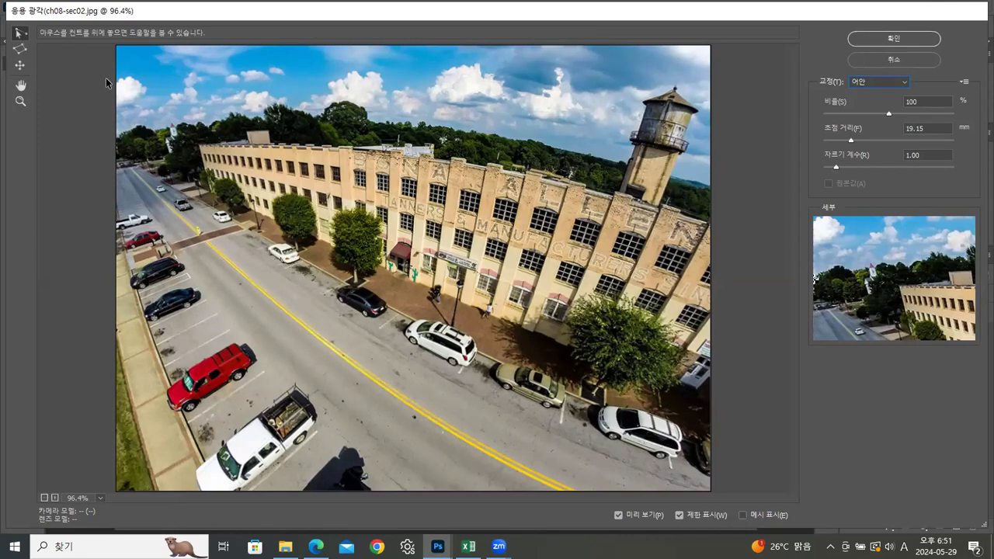
Step: Straighten the building's roofline, the yellow road centre line and the grass-side edge of the sidewalk with constraint lines
{"action": "left_click", "coordinate": [201, 144]}
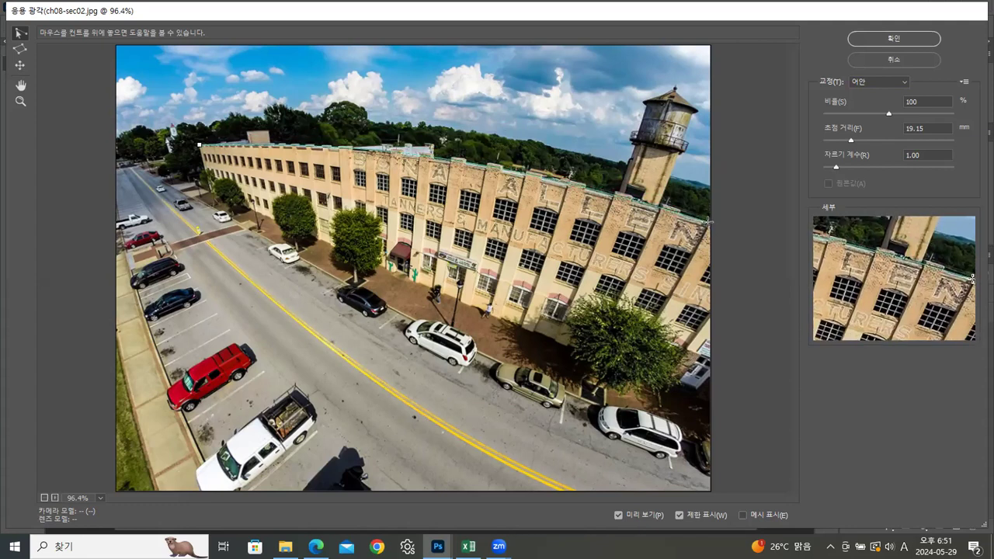
{"action": "left_click", "coordinate": [708, 221]}
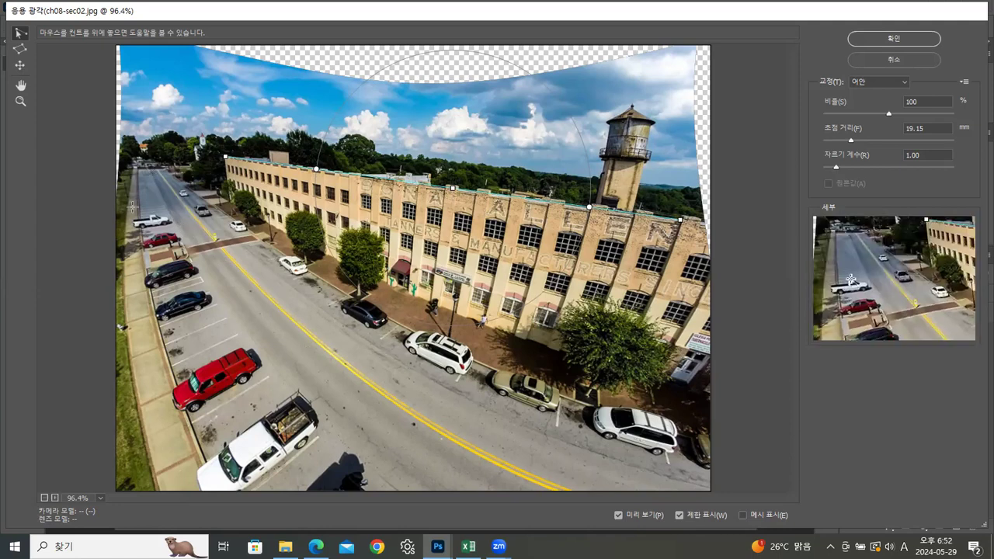
{"action": "left_click", "coordinate": [155, 165]}
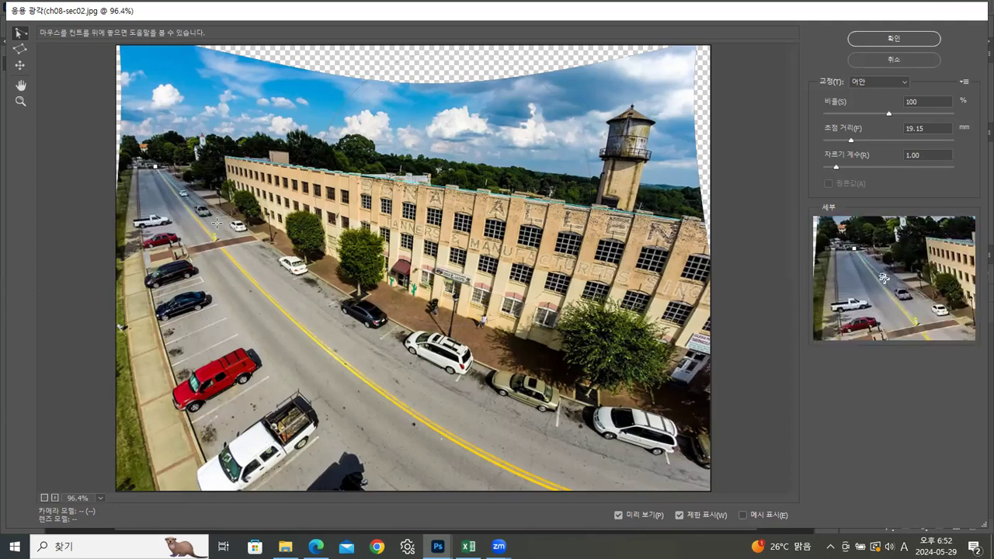
{"action": "left_click", "coordinate": [576, 490]}
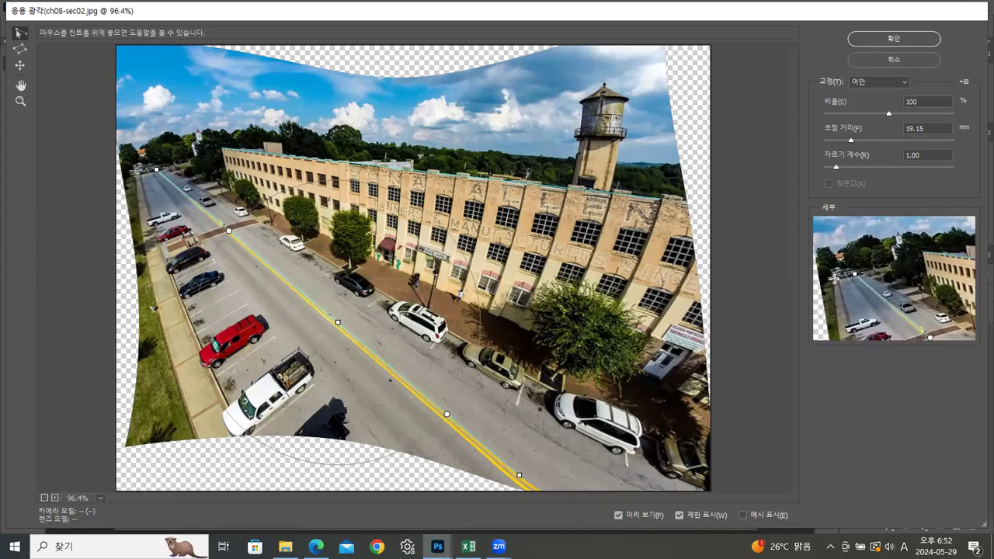
{"action": "left_click", "coordinate": [137, 171]}
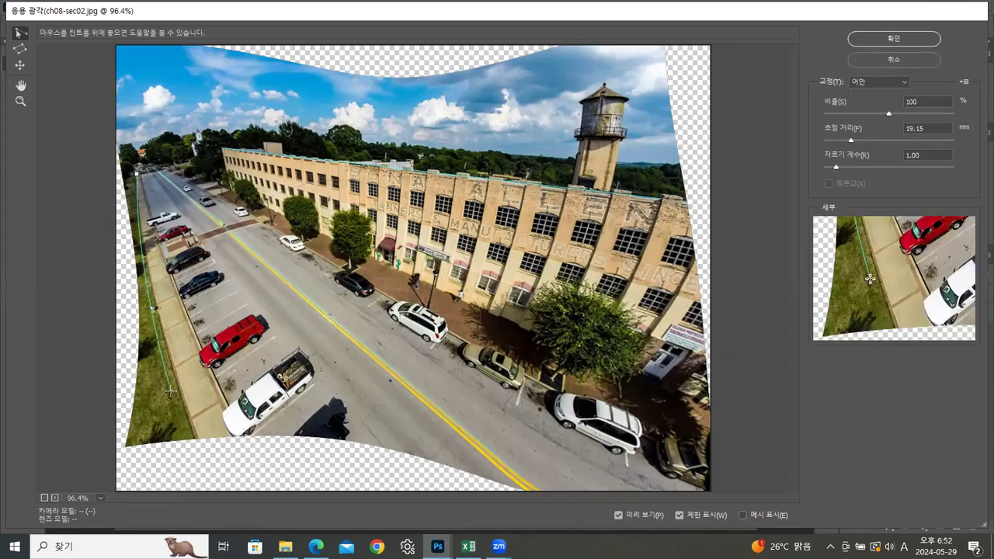
{"action": "left_click", "coordinate": [199, 442]}
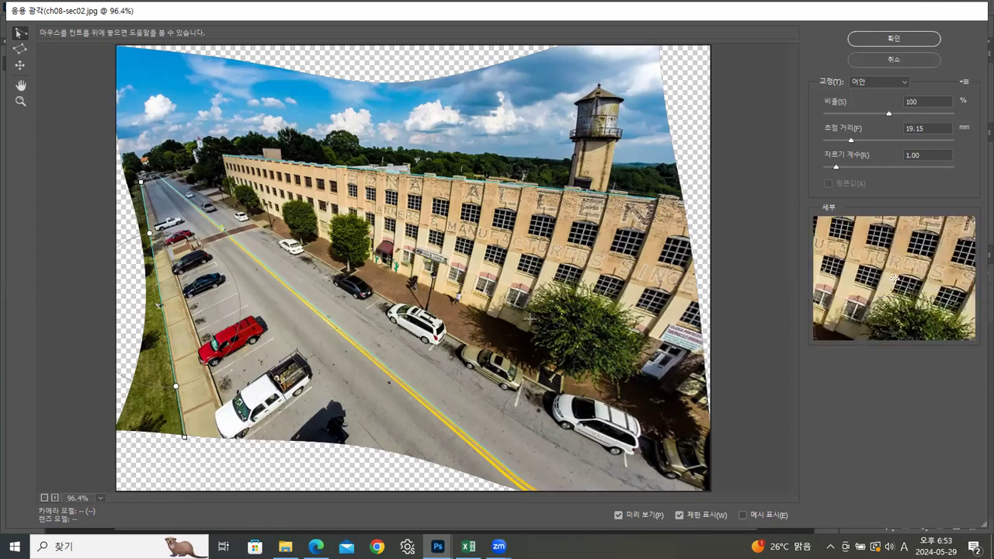
Step: Add constraint lines down the water tower and façade pillars and along the building-side curb, and apply the filter
{"action": "left_click", "coordinate": [600, 83]}
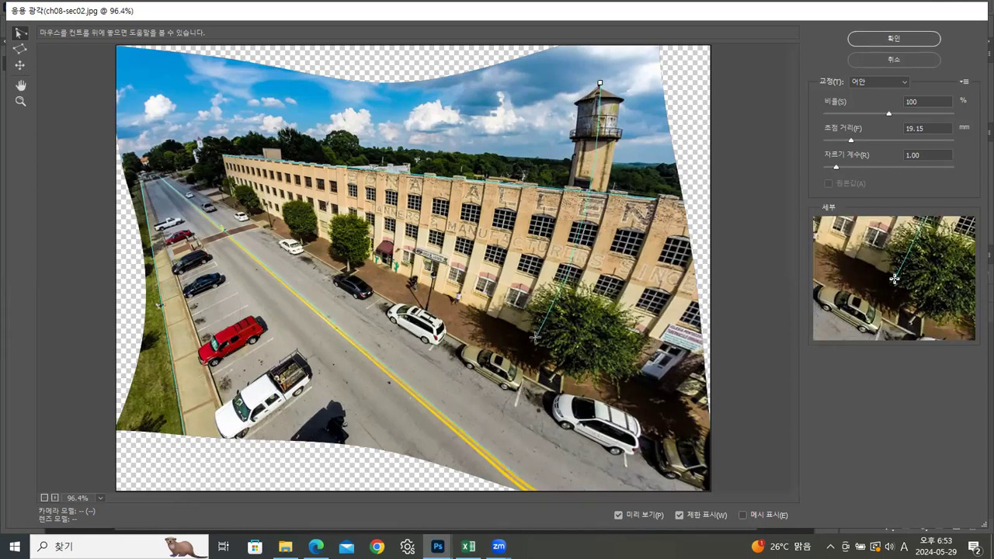
{"action": "left_click", "coordinate": [535, 337]}
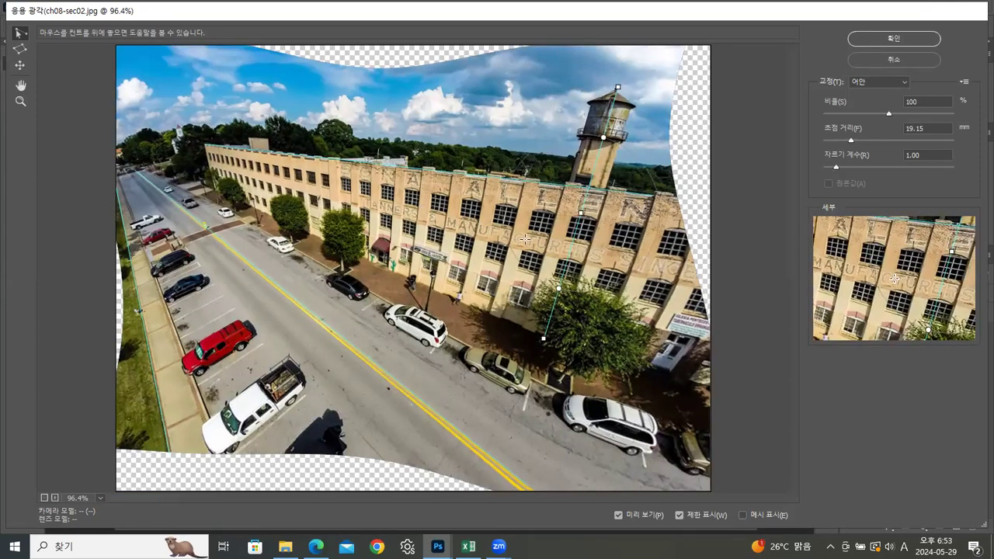
{"action": "left_click", "coordinate": [654, 198]}
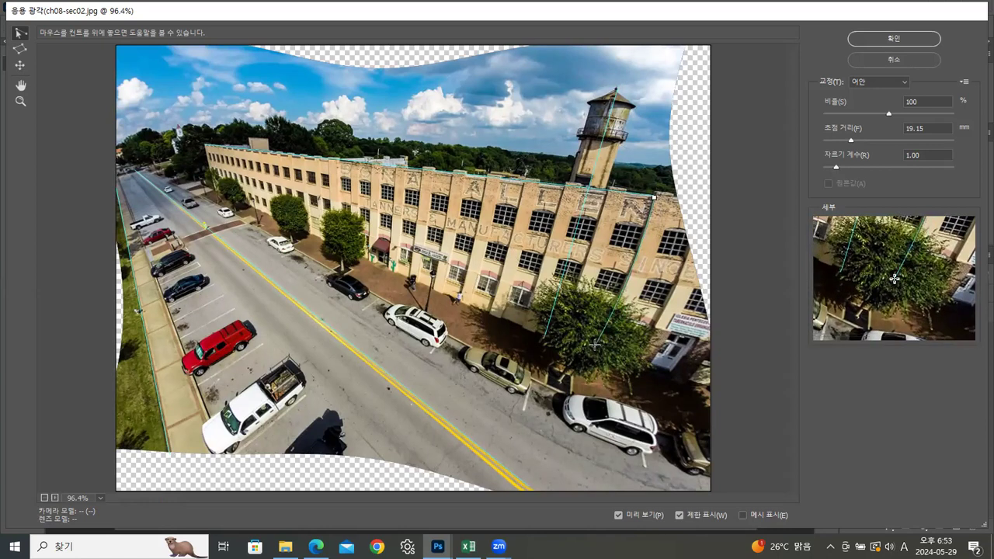
{"action": "left_click", "coordinate": [595, 343]}
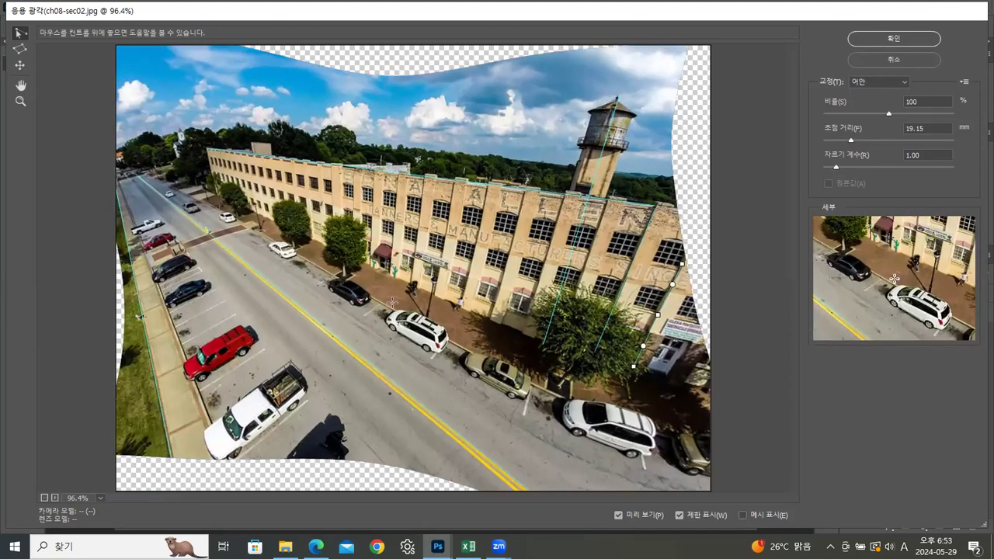
{"action": "left_click", "coordinate": [247, 226]}
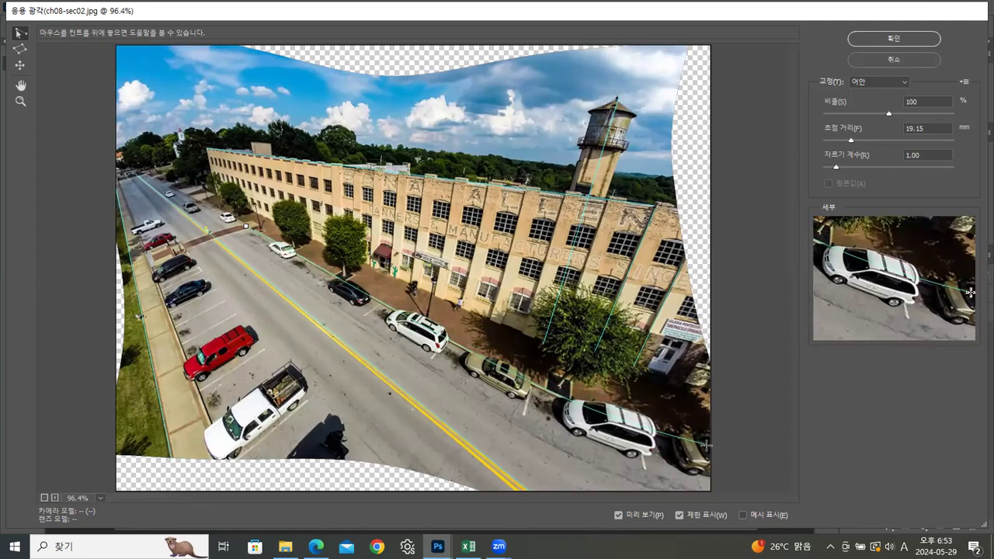
{"action": "left_click", "coordinate": [708, 444]}
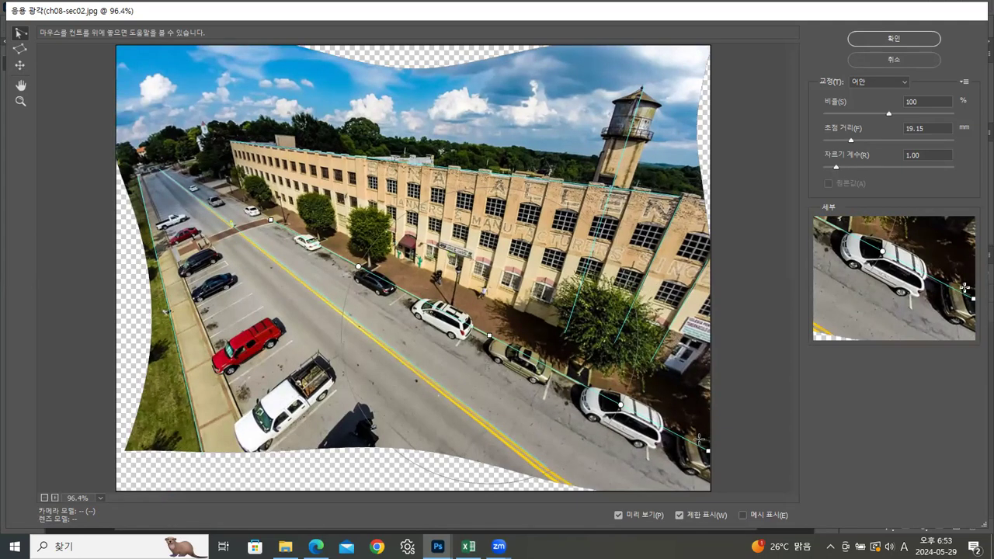
{"action": "left_click", "coordinate": [893, 42]}
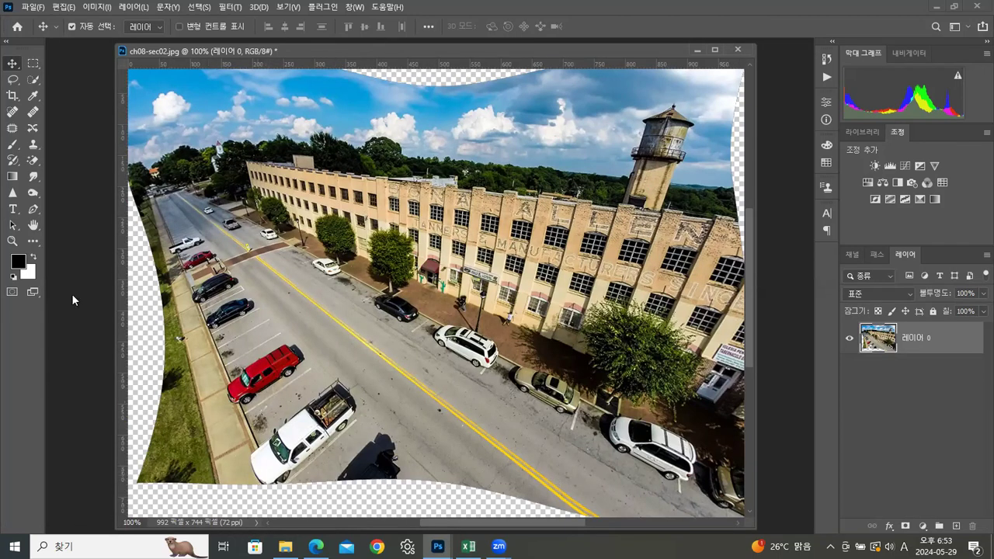
Step: Crop the photo to about 903 × 622 pixels so the transparent curved edges are cut off
{"action": "left_click", "coordinate": [11, 95]}
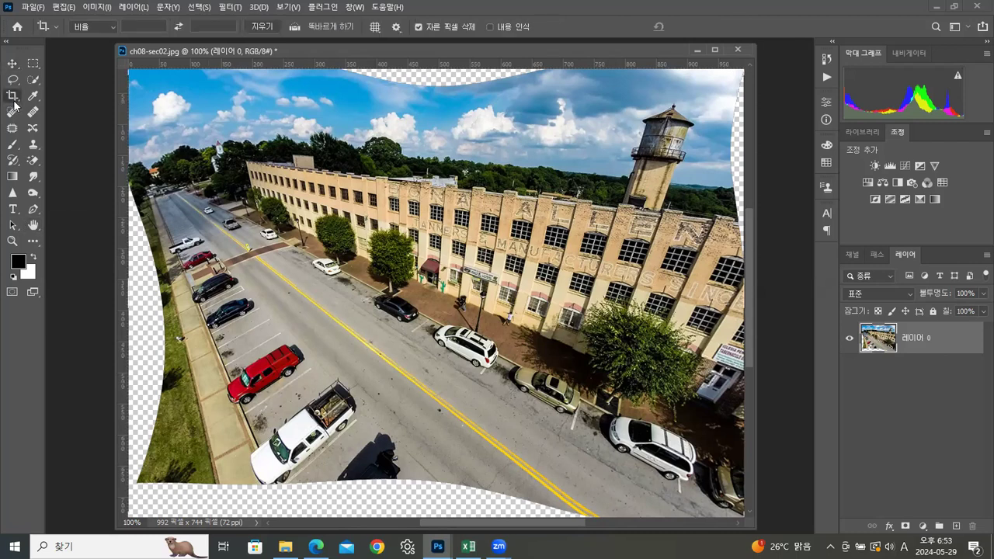
{"action": "left_click_drag", "start_coordinate": [175, 94], "coordinate": [733, 476]}
{"action": "left_click_drag", "start_coordinate": [156, 289], "coordinate": [145, 283]}
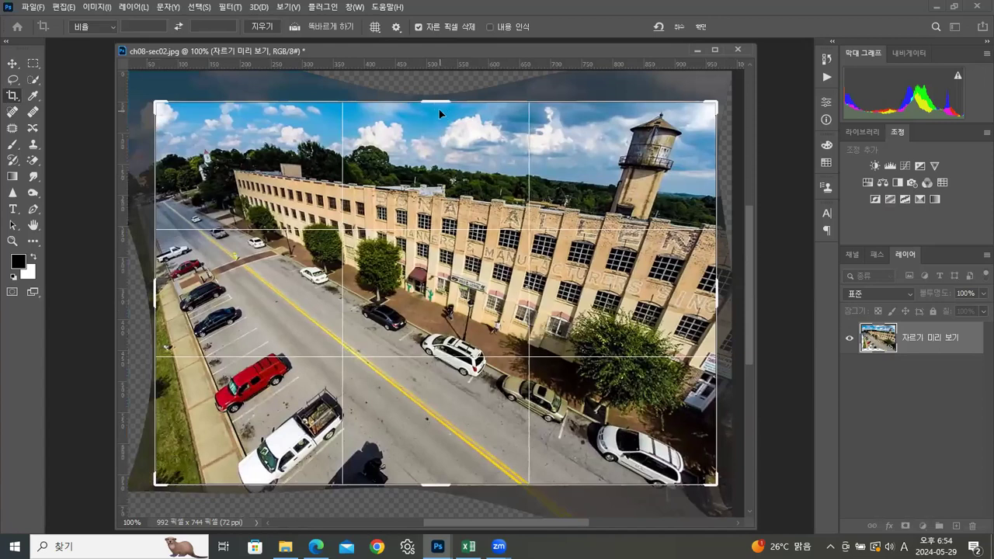
{"action": "left_click_drag", "start_coordinate": [436, 102], "coordinate": [436, 99]}
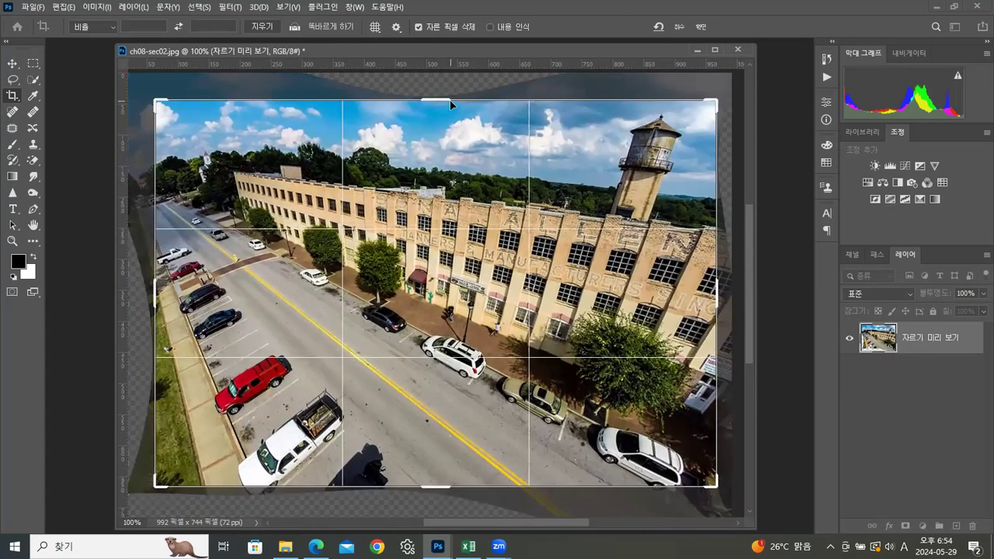
{"action": "left_click", "coordinate": [701, 27]}
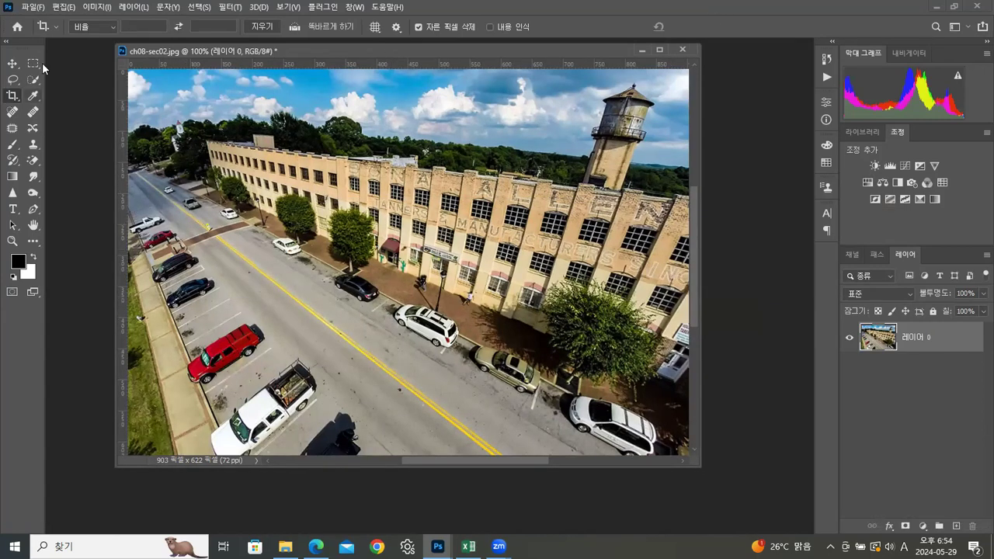
Step: Save a JPEG copy of the cropped photo as 20240529_02.jpg in the 실습 folder at quality 12
{"action": "left_click", "coordinate": [32, 8]}
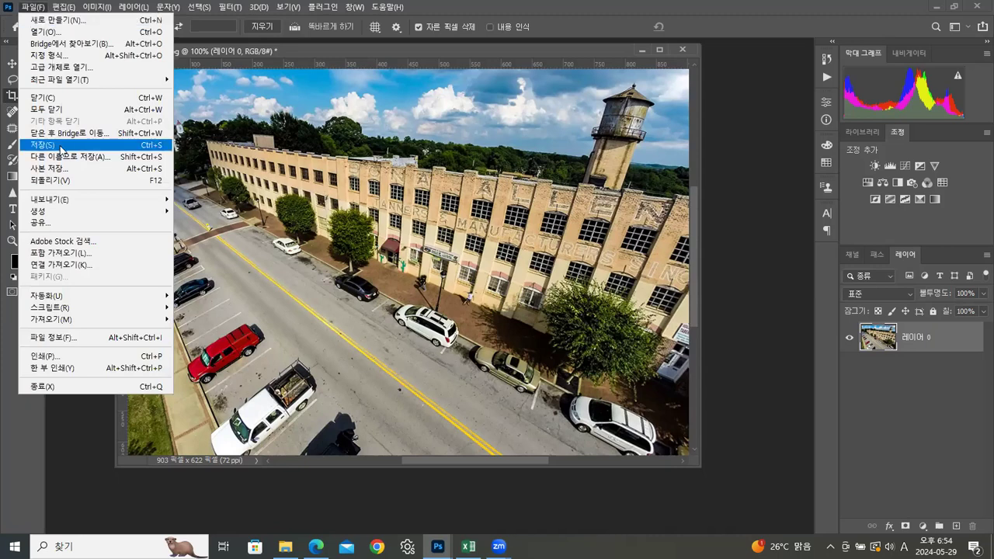
{"action": "left_click", "coordinate": [54, 170]}
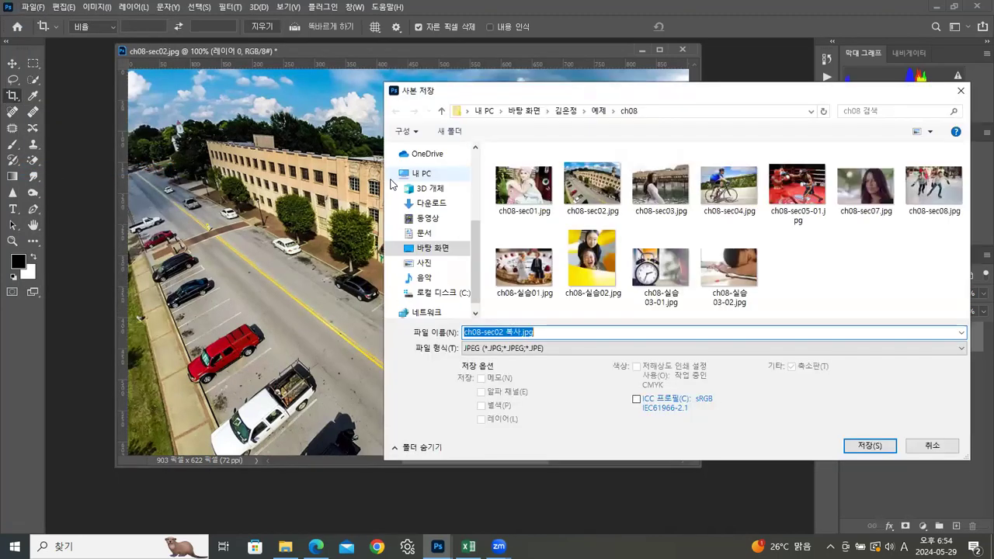
{"action": "left_click", "coordinate": [566, 111]}
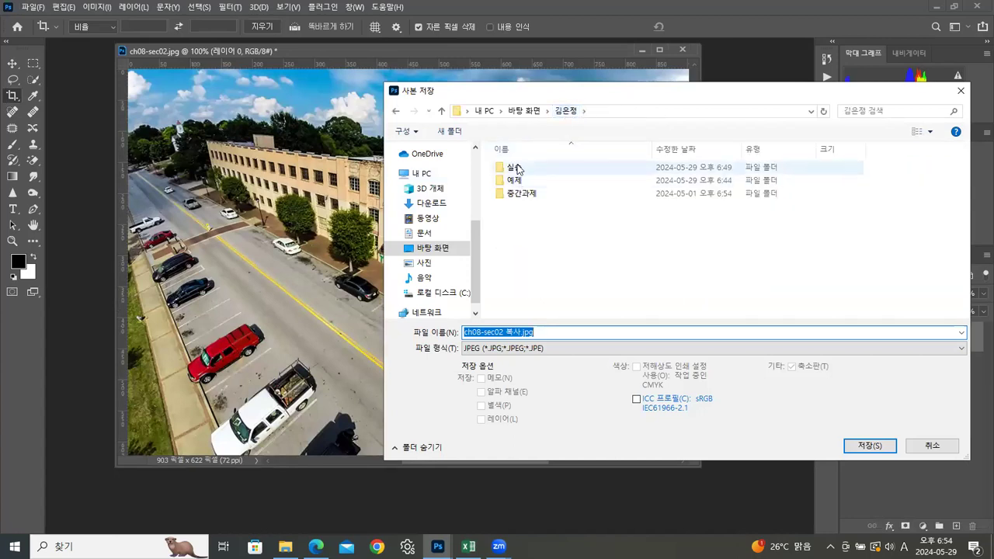
{"action": "double_click", "coordinate": [823, 167]}
{"action": "left_click_drag", "start_coordinate": [965, 175], "coordinate": [963, 296]}
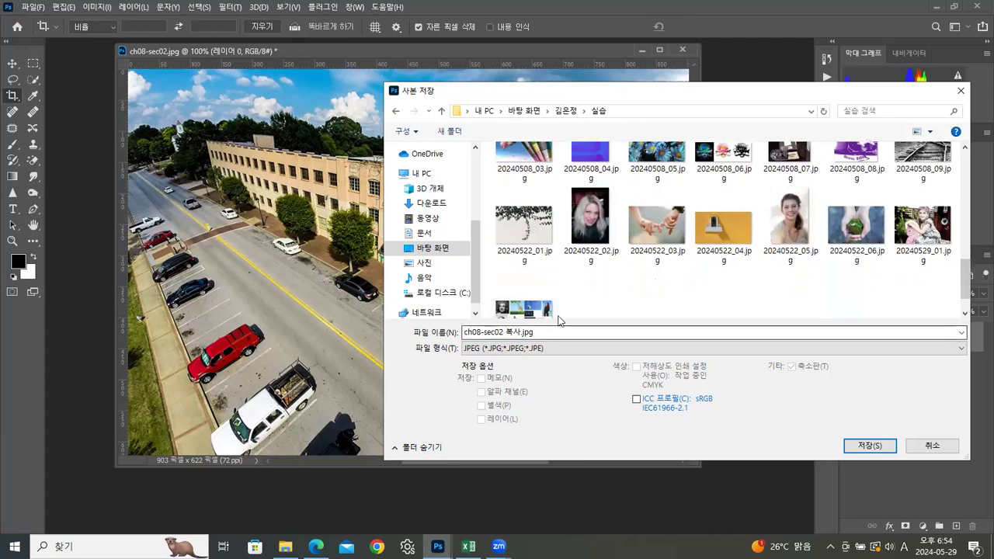
{"action": "left_click", "coordinate": [919, 242]}
{"action": "left_click", "coordinate": [511, 333]}
{"action": "left_click", "coordinate": [510, 332]}
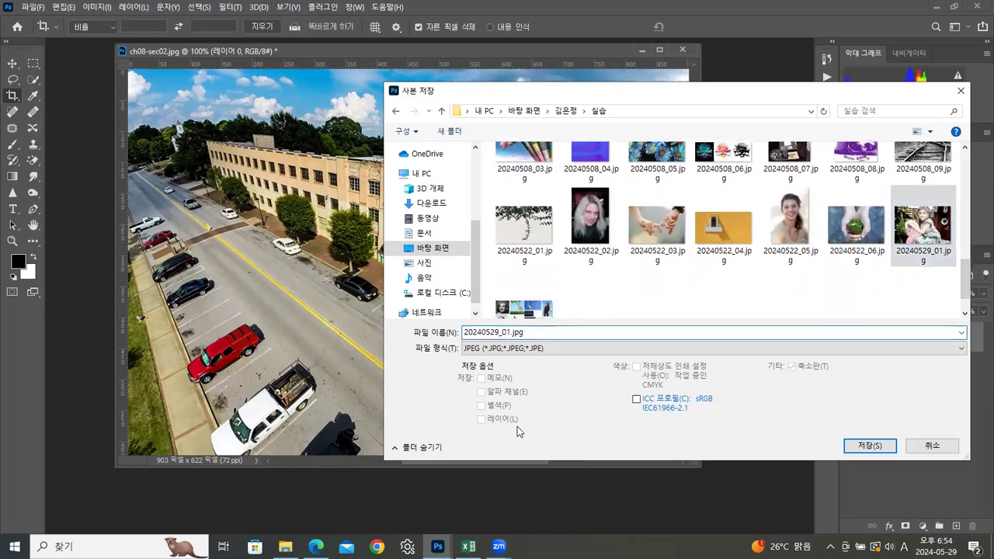
{"action": "key", "text": "BackSpace"}
{"action": "type", "text": "2"}
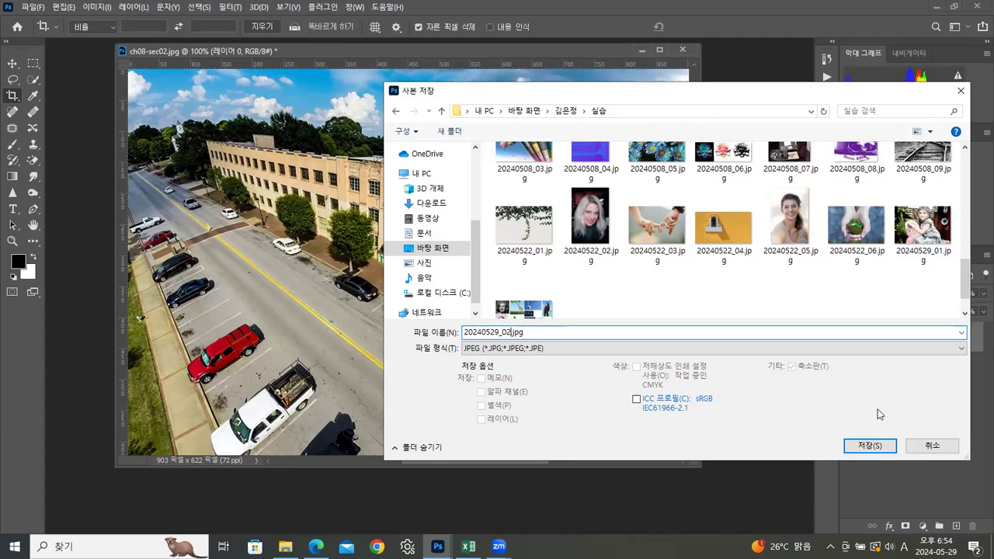
{"action": "left_click", "coordinate": [864, 443]}
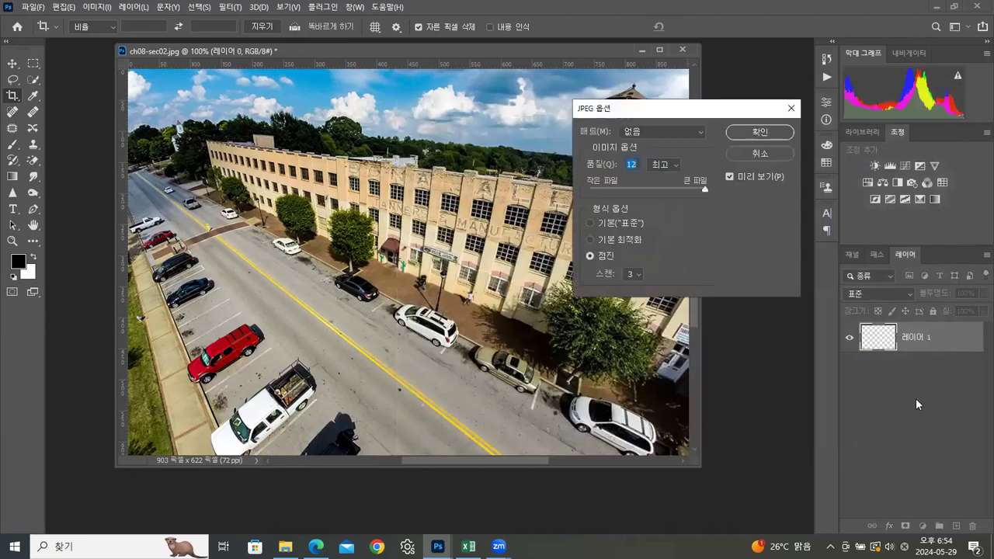
{"action": "left_click", "coordinate": [770, 133]}
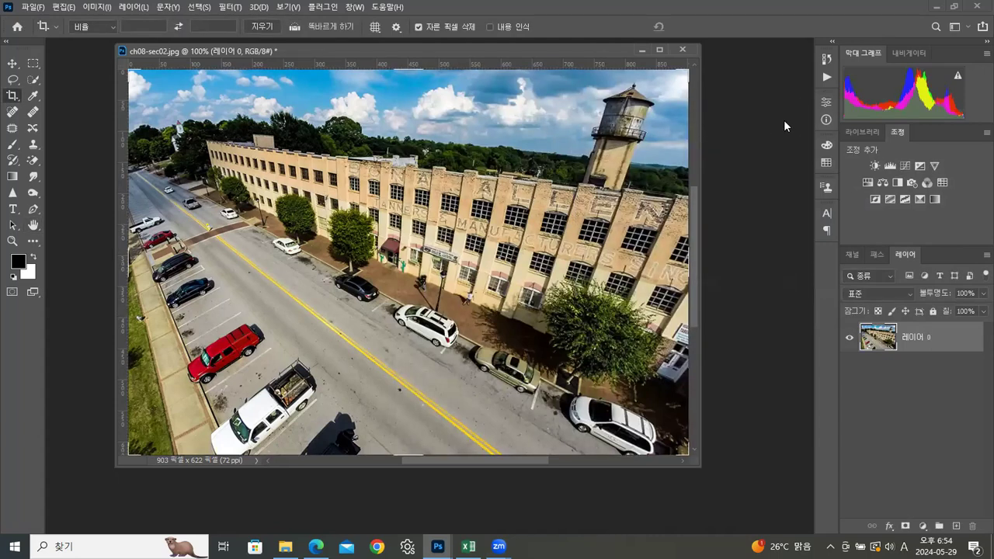
Step: Reselect the Move tool and close ch08-sec02.jpg without saving its changes
{"action": "left_click_drag", "start_coordinate": [528, 47], "coordinate": [532, 54]}
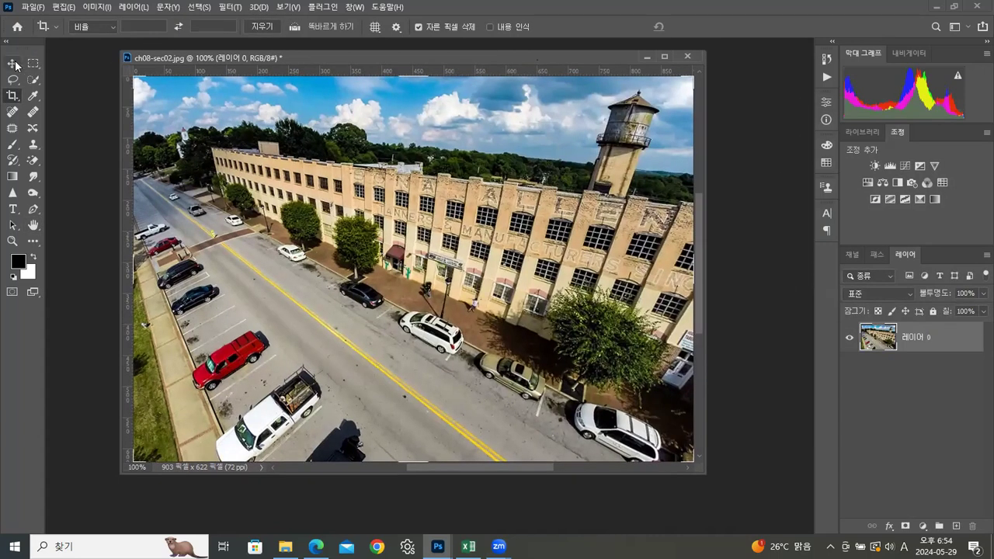
{"action": "left_click", "coordinate": [13, 64]}
{"action": "left_click", "coordinate": [687, 56]}
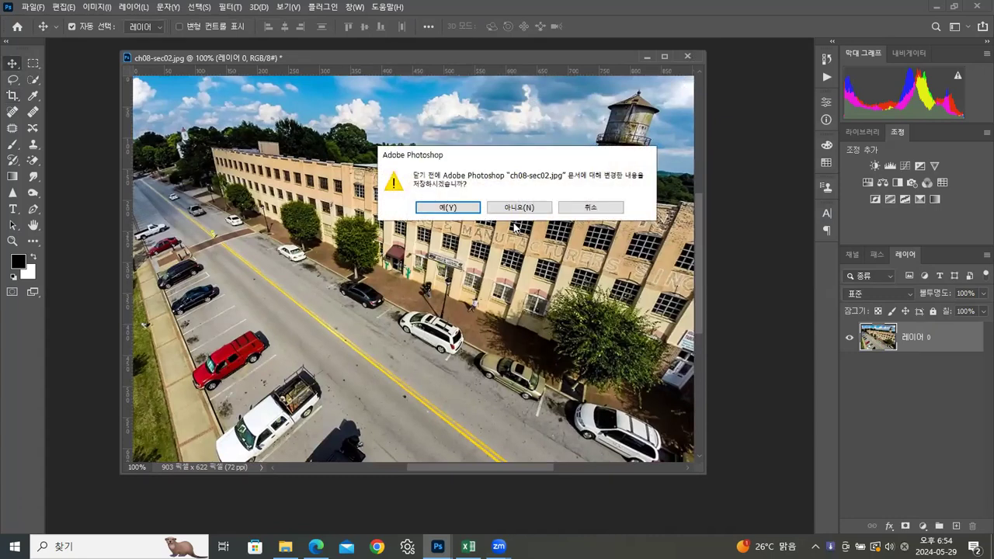
{"action": "left_click", "coordinate": [517, 205]}
Step: Open ch08-sec03.jpg from the ch08 folder in Photoshop
{"action": "left_click", "coordinate": [285, 546]}
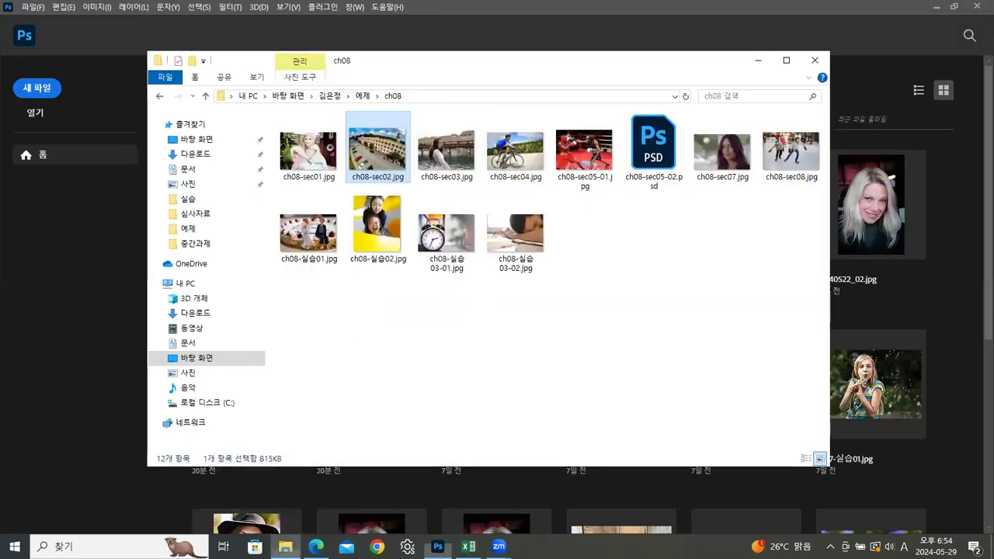
{"action": "left_click", "coordinate": [466, 166]}
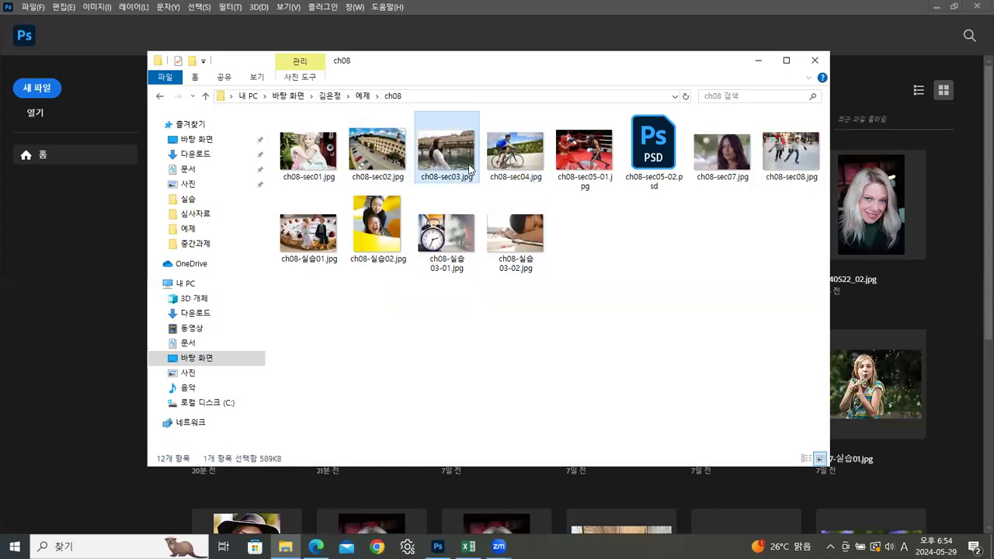
{"action": "left_click_drag", "start_coordinate": [441, 154], "coordinate": [49, 275]}
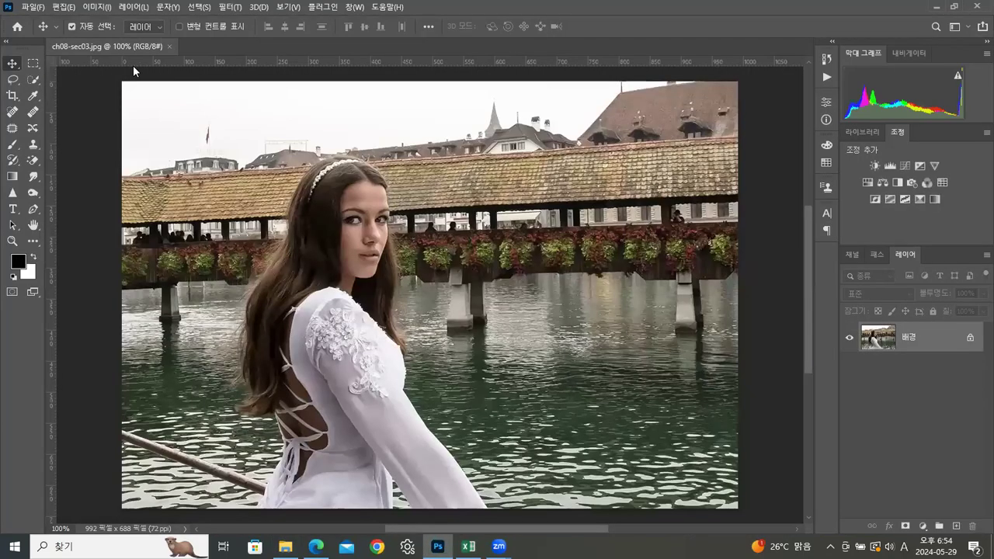
Step: Detach ch08-sec03.jpg into its own floating window and look through the available Blur filters
{"action": "left_click_drag", "start_coordinate": [168, 61], "coordinate": [291, 60]}
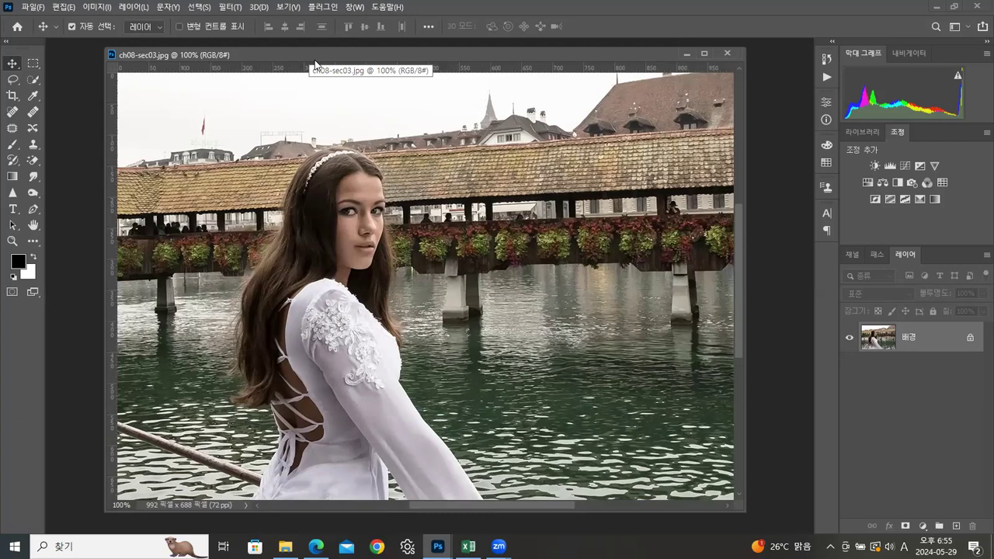
{"action": "left_click", "coordinate": [230, 7]}
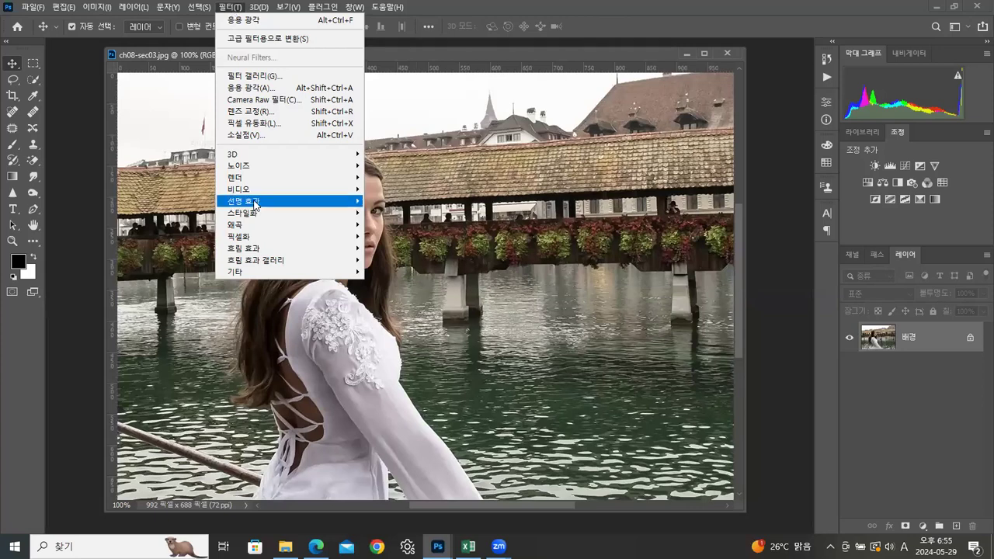
{"action": "mouse_move", "coordinate": [247, 250]}
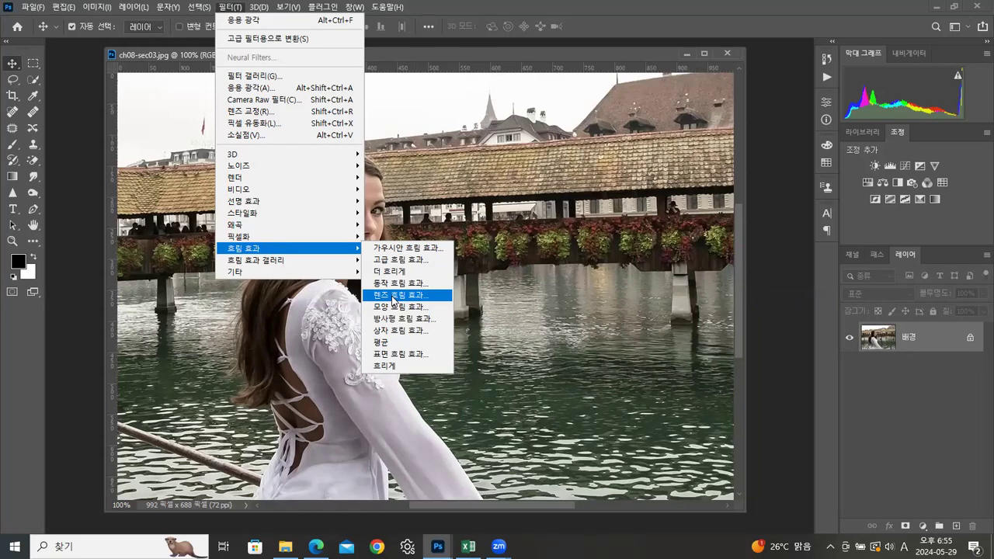
{"action": "left_click", "coordinate": [487, 49]}
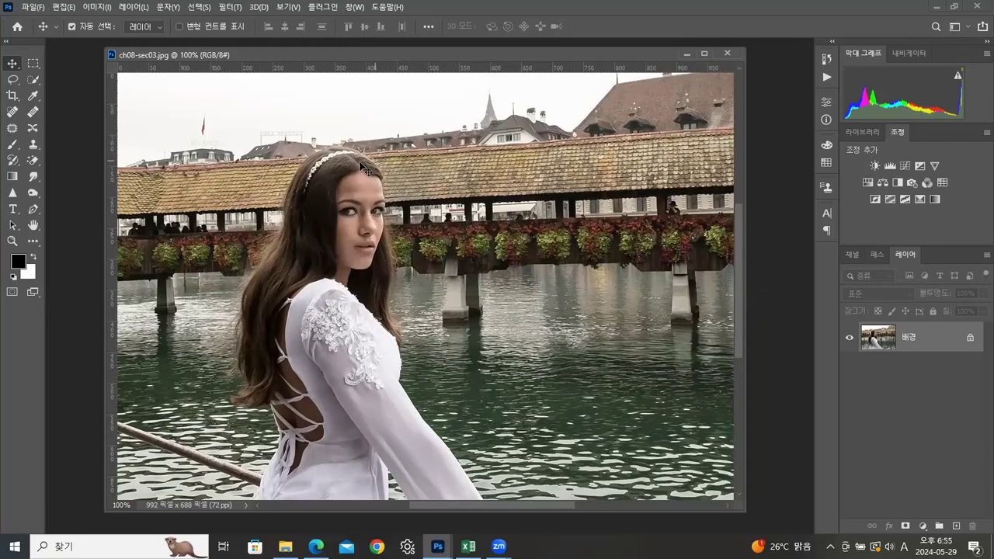
Step: Select the woman's hair, face and white dress with the Quick Selection tool
{"action": "left_click", "coordinate": [32, 79]}
{"action": "mouse_move", "coordinate": [337, 176]}
{"action": "left_mouse_down"}
{"action": "mouse_move", "coordinate": [304, 181]}
{"action": "mouse_move", "coordinate": [294, 244]}
{"action": "mouse_move", "coordinate": [264, 292]}
{"action": "mouse_move", "coordinate": [278, 316]}
{"action": "left_mouse_up"}
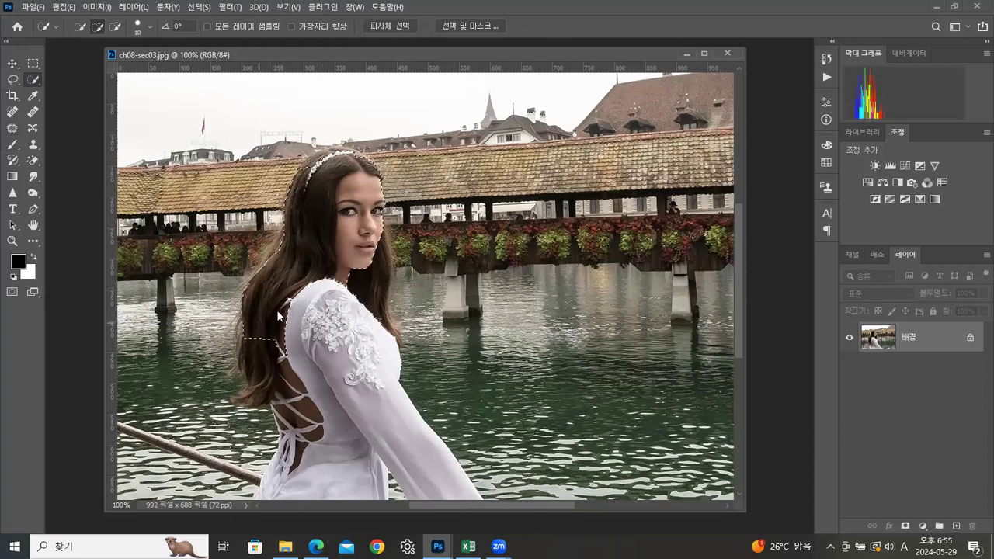
{"action": "mouse_move", "coordinate": [281, 242]}
{"action": "left_mouse_down"}
{"action": "mouse_move", "coordinate": [260, 280]}
{"action": "mouse_move", "coordinate": [256, 380]}
{"action": "left_mouse_up"}
{"action": "mouse_move", "coordinate": [303, 291]}
{"action": "left_mouse_down"}
{"action": "mouse_move", "coordinate": [330, 299]}
{"action": "mouse_move", "coordinate": [344, 238]}
{"action": "mouse_move", "coordinate": [349, 269]}
{"action": "mouse_move", "coordinate": [373, 241]}
{"action": "mouse_move", "coordinate": [359, 371]}
{"action": "mouse_move", "coordinate": [423, 431]}
{"action": "mouse_move", "coordinate": [321, 431]}
{"action": "mouse_move", "coordinate": [314, 361]}
{"action": "left_mouse_up"}
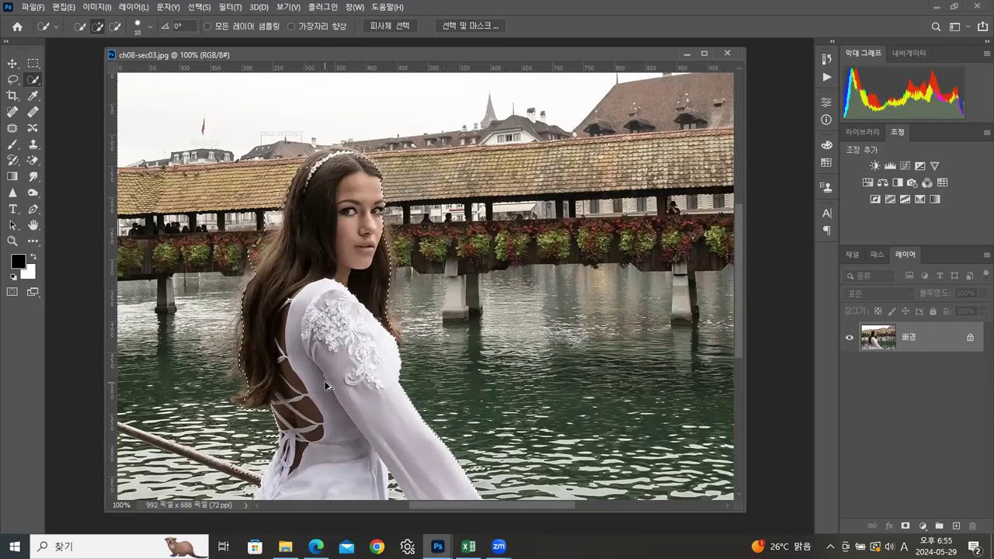
Step: Subtract the bridge and flowers beside the woman's long hair from the selection, working at 200% zoom
{"action": "key", "text": "ctrl+plus"}
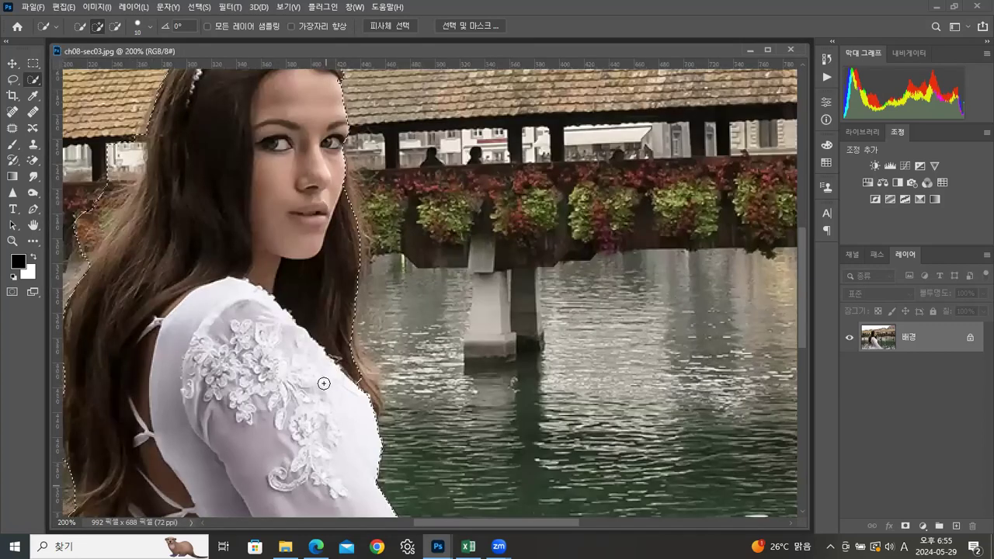
{"action": "left_click_drag", "start_coordinate": [230, 240], "coordinate": [403, 329]}
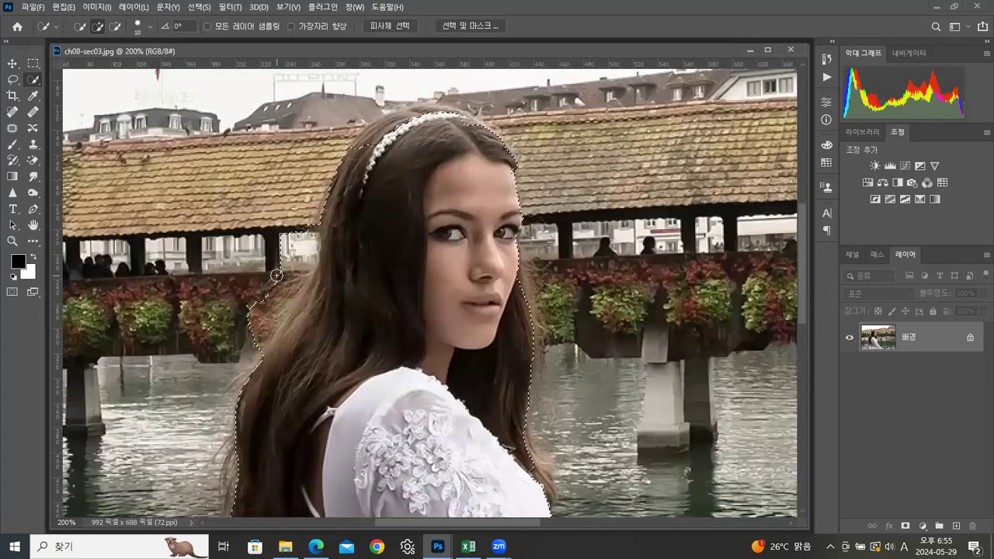
{"action": "left_click", "coordinate": [297, 256], "text": "alt"}
{"action": "mouse_move", "coordinate": [312, 229]}
{"action": "left_mouse_down"}
{"action": "mouse_move", "coordinate": [287, 280]}
{"action": "mouse_move", "coordinate": [206, 355]}
{"action": "left_mouse_up"}
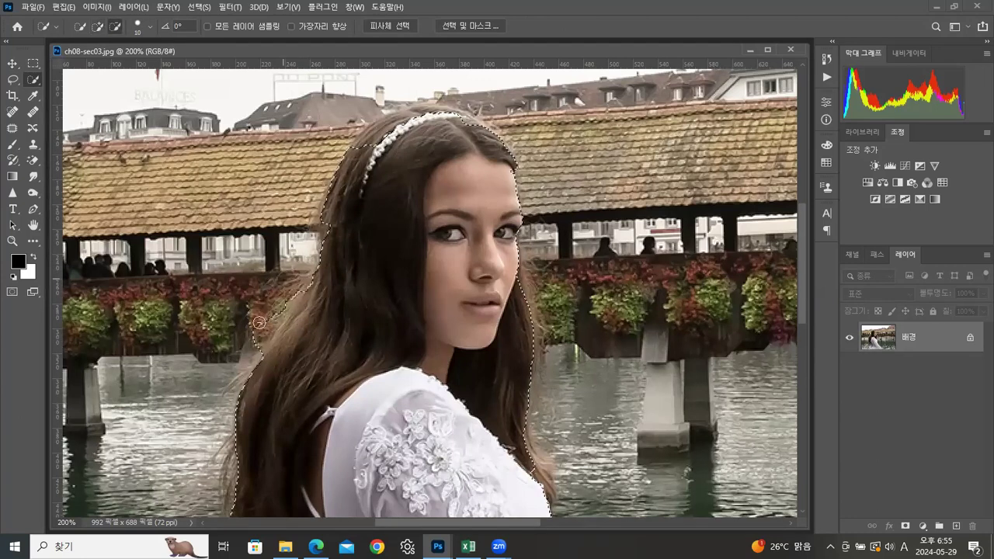
{"action": "left_click_drag", "start_coordinate": [260, 323], "coordinate": [251, 347]}
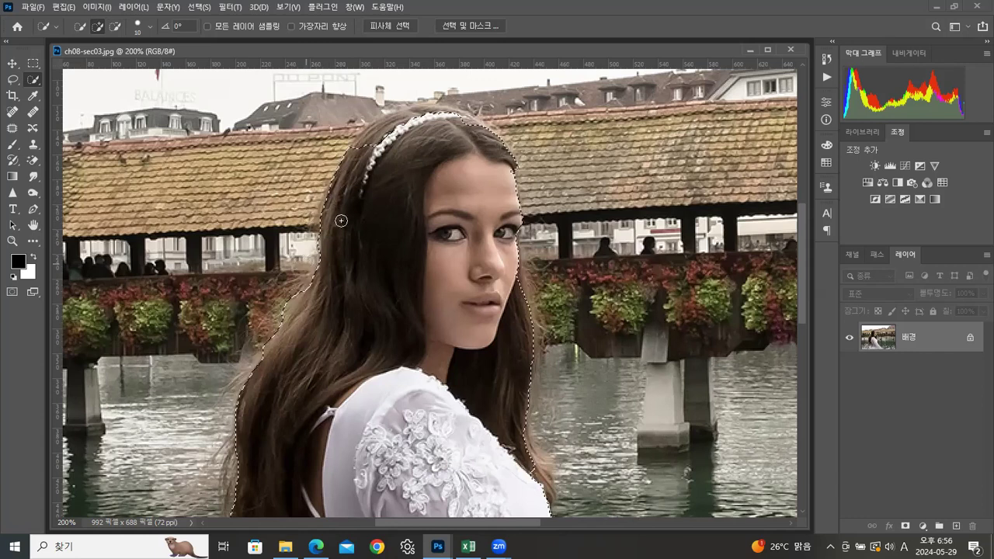
Step: Refine the selection edge around the top of the head and at the hair tips beside the shoulder
{"action": "mouse_move", "coordinate": [370, 149]}
{"action": "left_mouse_down"}
{"action": "mouse_move", "coordinate": [404, 129]}
{"action": "mouse_move", "coordinate": [388, 124]}
{"action": "mouse_move", "coordinate": [455, 119]}
{"action": "left_mouse_up"}
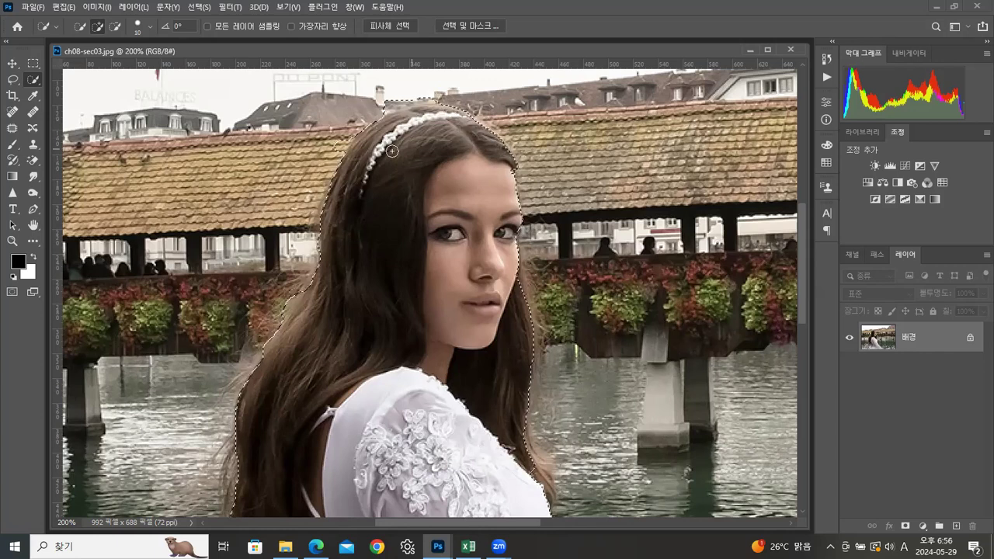
{"action": "left_click_drag", "start_coordinate": [395, 102], "coordinate": [327, 154]}
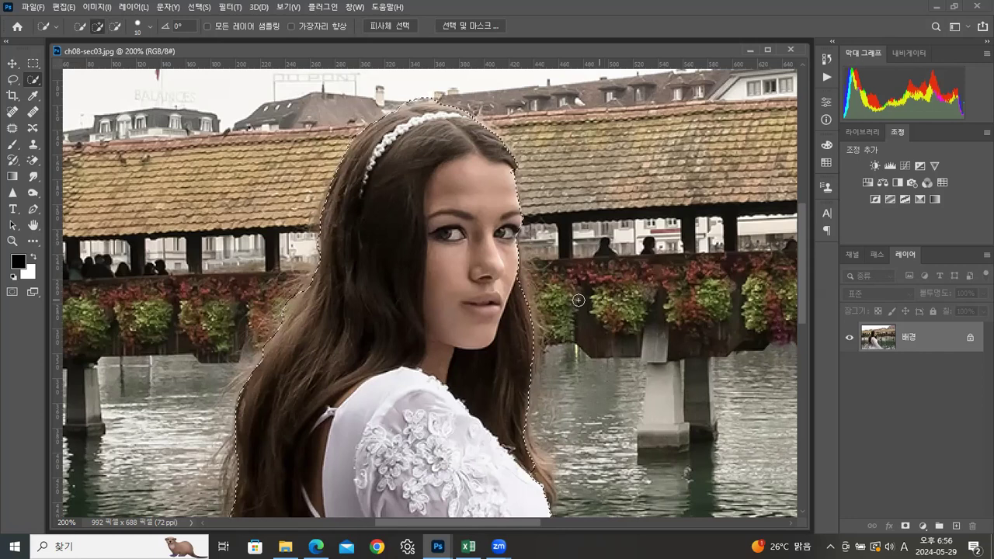
{"action": "scroll", "coordinate": [544, 365], "scroll_direction": "down", "scroll_amount": 4}
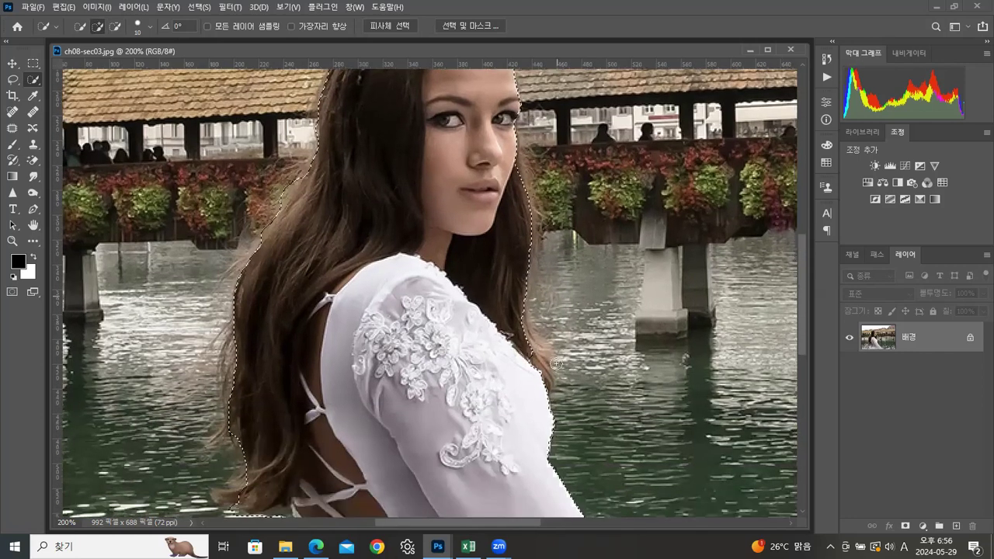
{"action": "left_click", "coordinate": [534, 370]}
{"action": "left_click", "coordinate": [526, 337]}
{"action": "left_click", "coordinate": [542, 382]}
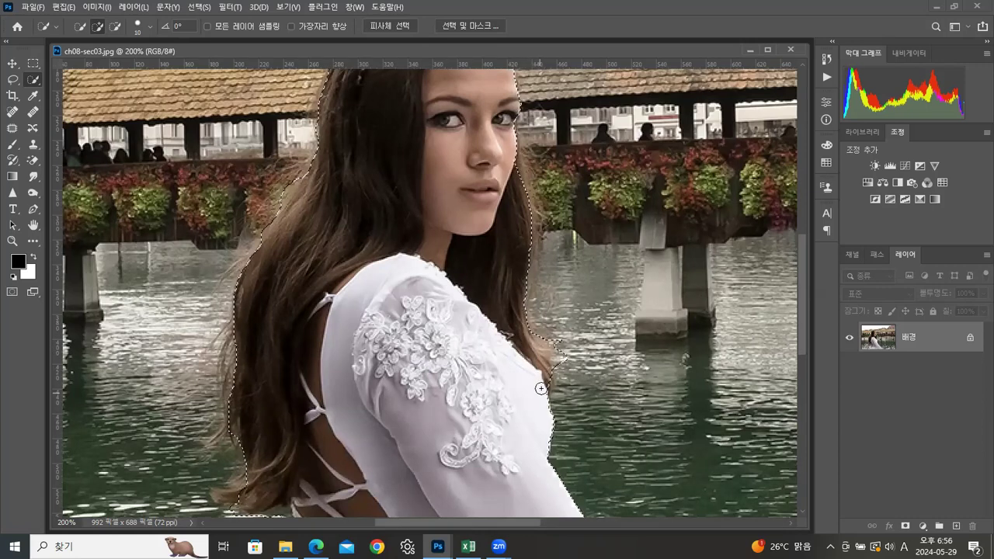
{"action": "left_click", "coordinate": [555, 350], "text": "alt"}
{"action": "left_click", "coordinate": [547, 339], "text": "alt"}
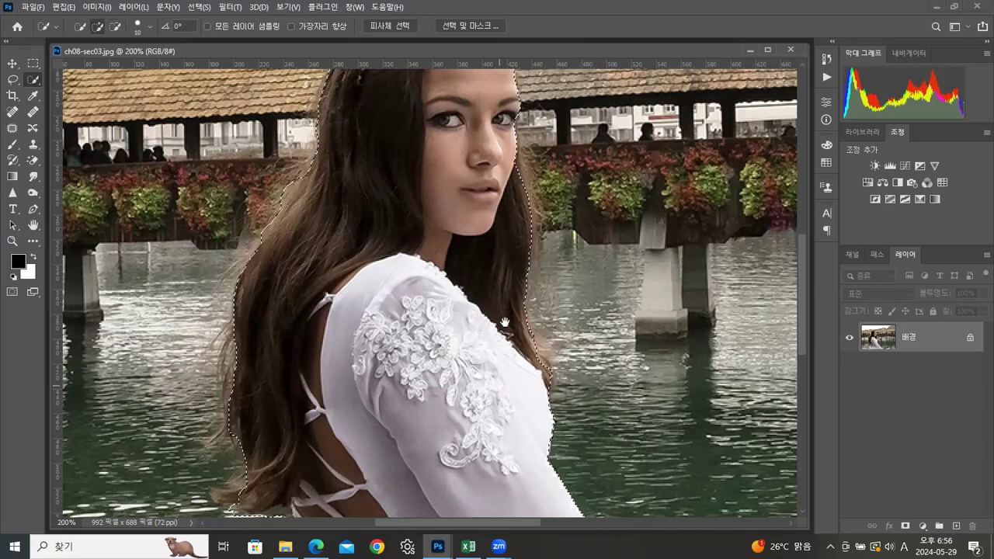
Step: Clean up the selection edge at the hair ends and remove the stray water patches beside the dress's back ties
{"action": "left_click_drag", "start_coordinate": [505, 322], "coordinate": [511, 209]}
{"action": "left_click", "coordinate": [233, 388]}
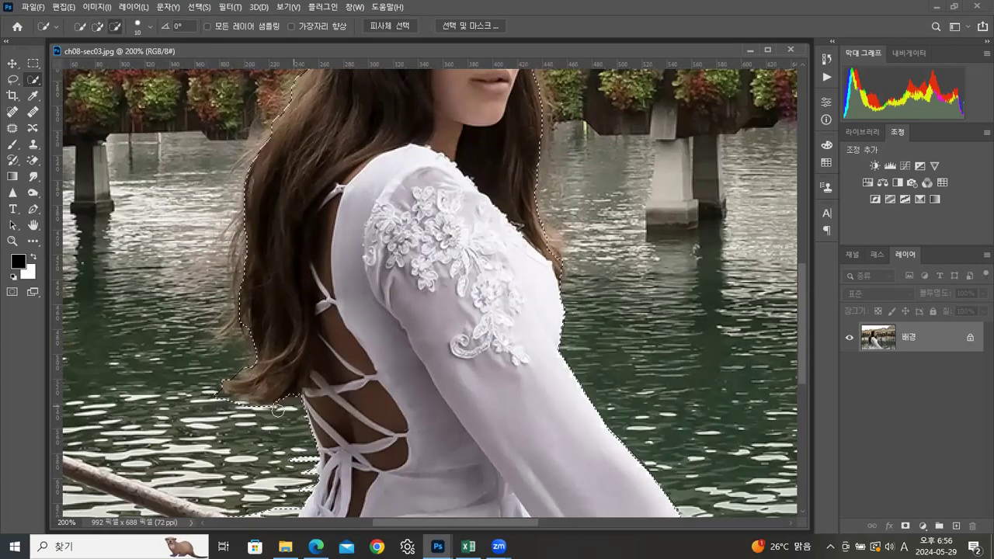
{"action": "left_click_drag", "start_coordinate": [474, 452], "coordinate": [473, 331]}
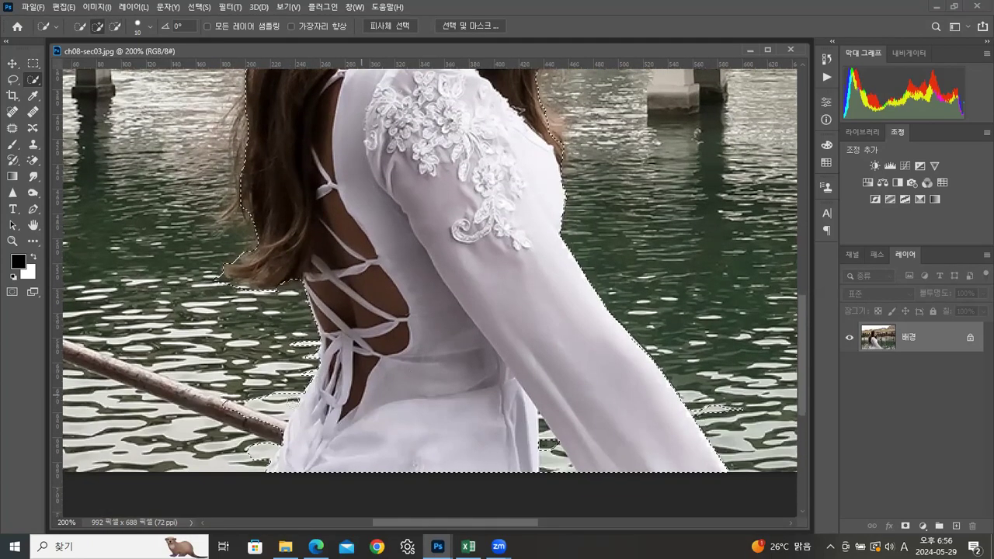
{"action": "left_click", "coordinate": [277, 399], "text": "alt"}
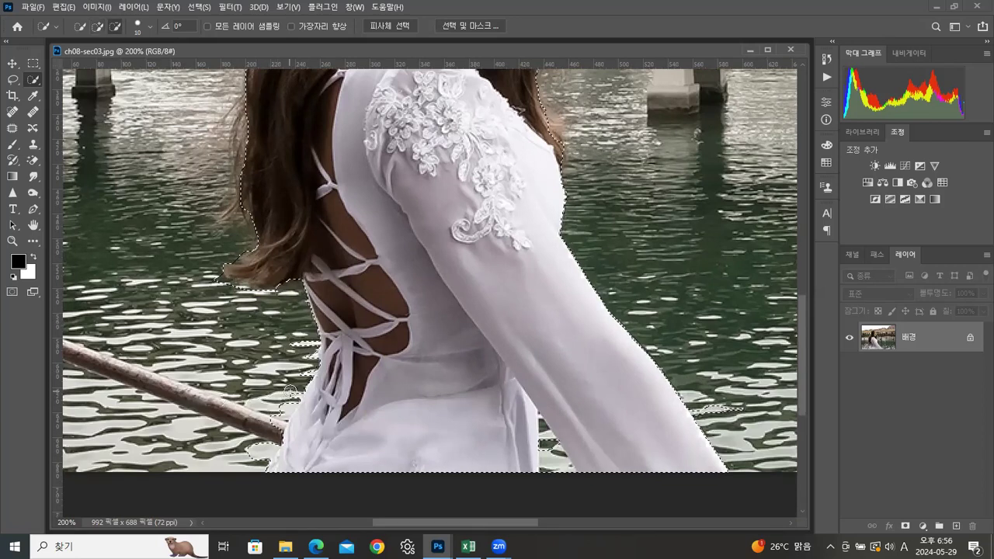
{"action": "left_click", "coordinate": [306, 353], "text": "alt"}
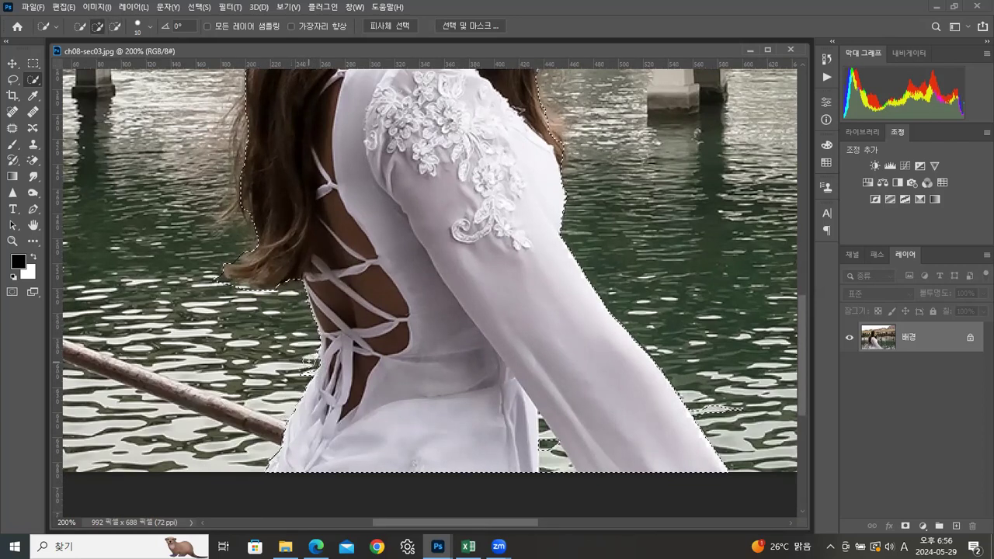
Step: Subtract the water gap between skirt and sleeve and the stray patch beyond the sleeve, keeping the skirt selected
{"action": "left_click", "coordinate": [552, 464], "text": "alt"}
{"action": "left_click", "coordinate": [548, 450], "text": "alt"}
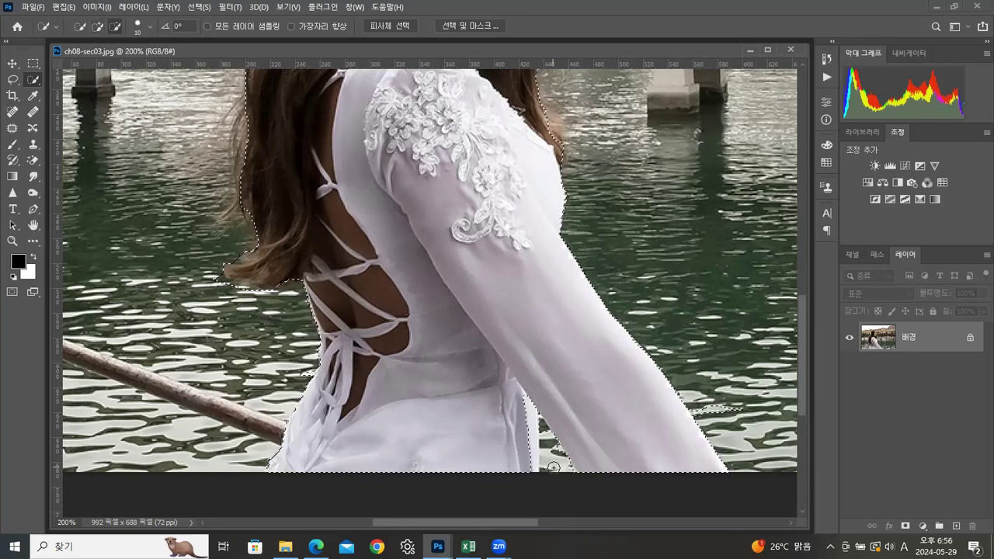
{"action": "left_click_drag", "start_coordinate": [522, 458], "coordinate": [524, 472]}
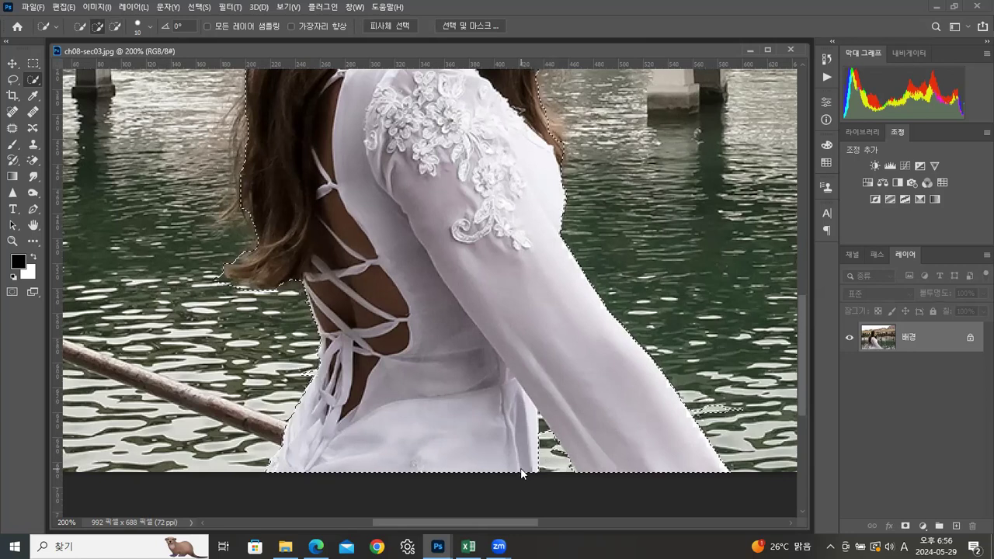
{"action": "left_click", "coordinate": [709, 409], "text": "alt"}
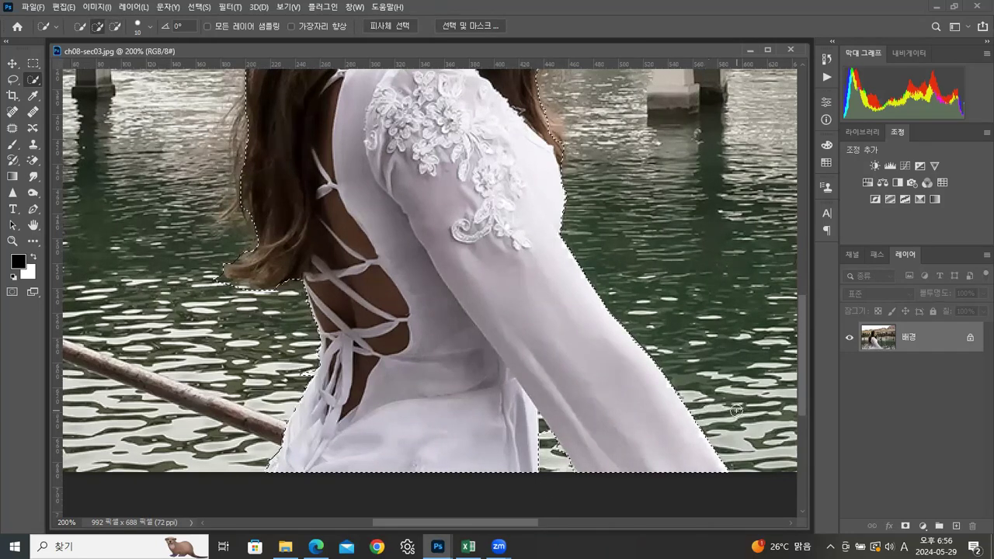
Step: Invert the selection so it covers the background instead of the woman
{"action": "double_click", "coordinate": [12, 241]}
{"action": "left_click_drag", "start_coordinate": [504, 208], "coordinate": [410, 307]}
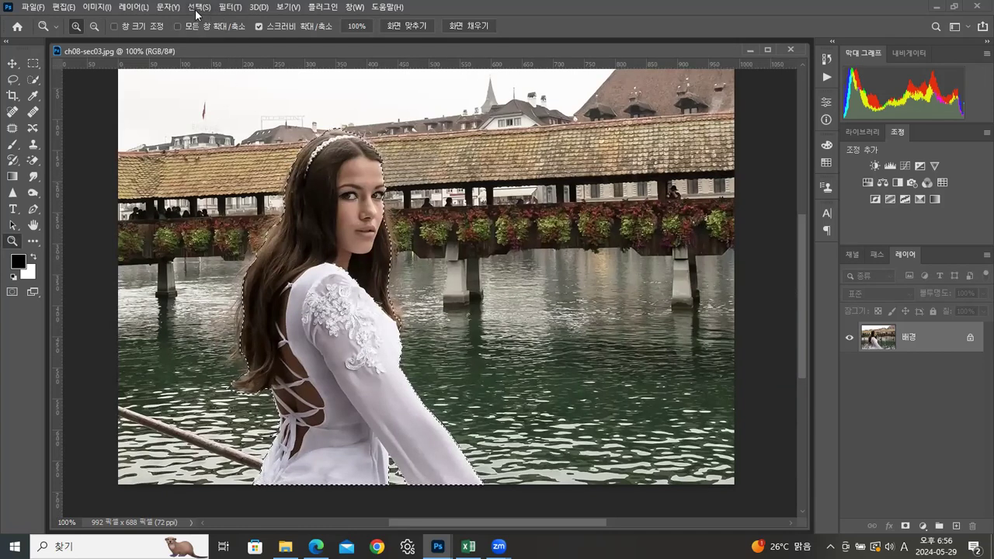
{"action": "left_click", "coordinate": [196, 9]}
{"action": "left_click", "coordinate": [202, 54]}
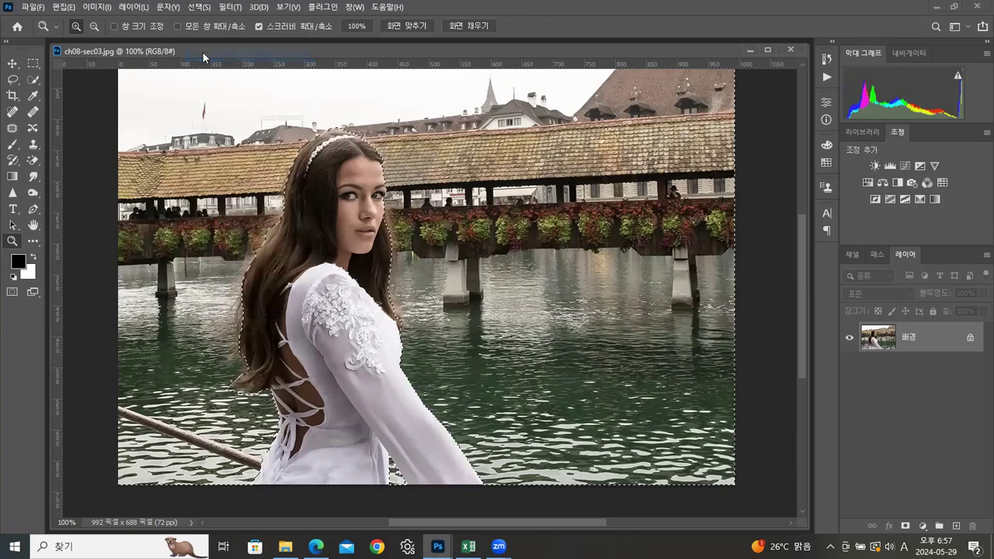
Step: Apply a Lens Blur with radius 30 to the selected background and deselect
{"action": "left_click", "coordinate": [239, 8]}
{"action": "mouse_move", "coordinate": [327, 251]}
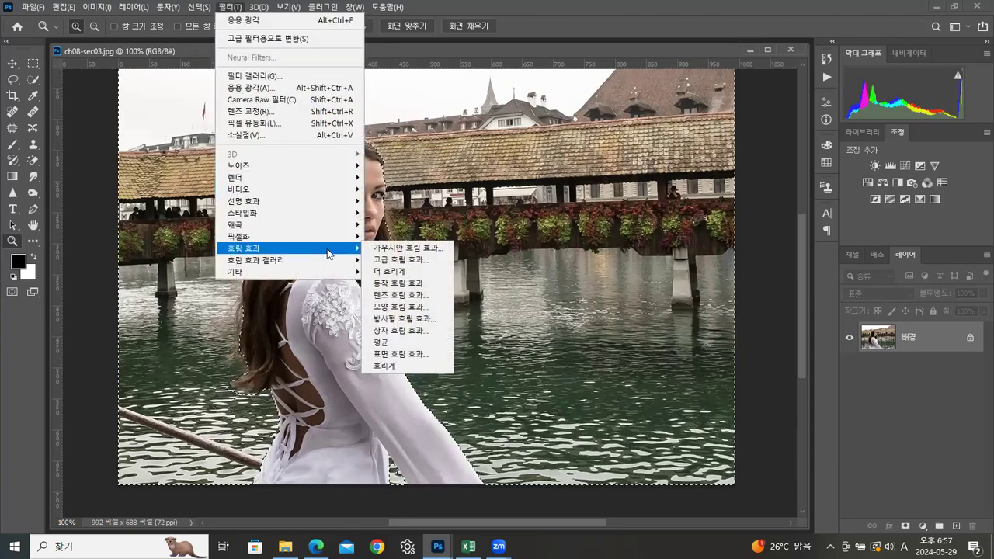
{"action": "left_click", "coordinate": [399, 295]}
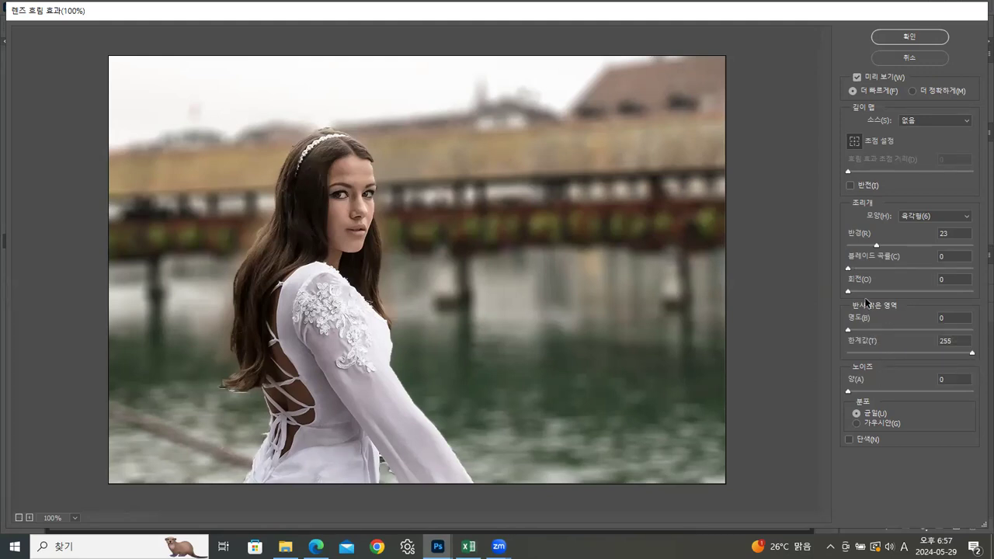
{"action": "left_click_drag", "start_coordinate": [877, 246], "coordinate": [886, 247]}
{"action": "left_click_drag", "start_coordinate": [885, 247], "coordinate": [884, 249]}
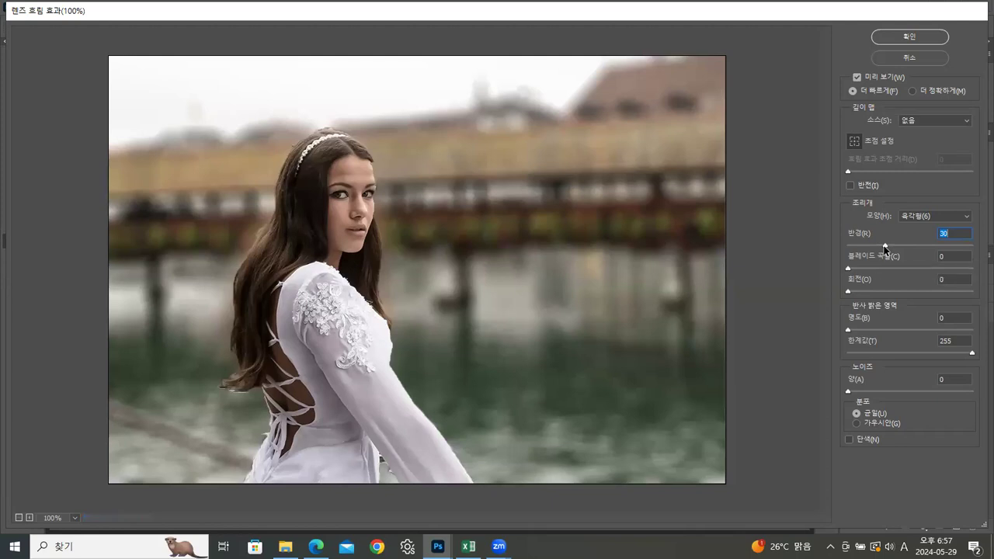
{"action": "left_click", "coordinate": [902, 39]}
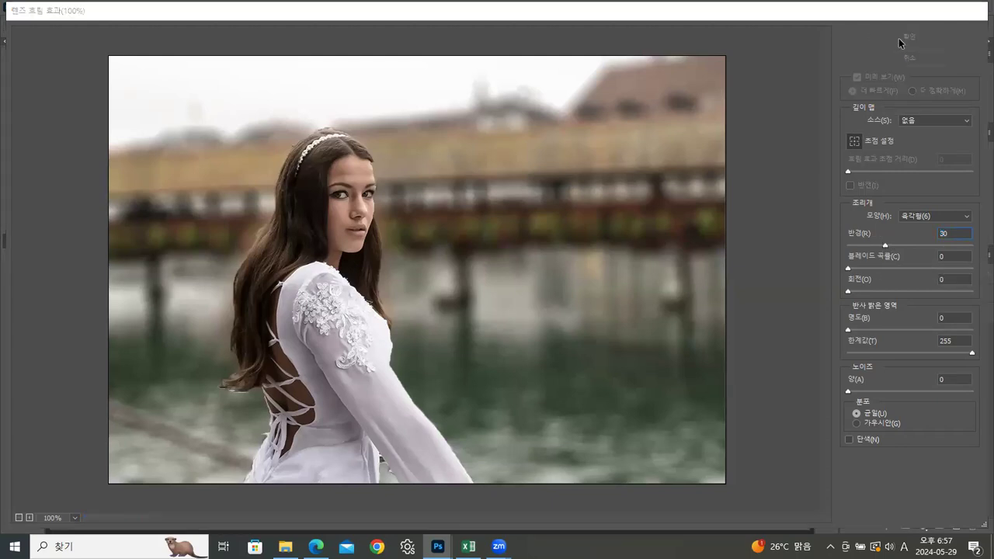
{"action": "key", "text": "ctrl+d"}
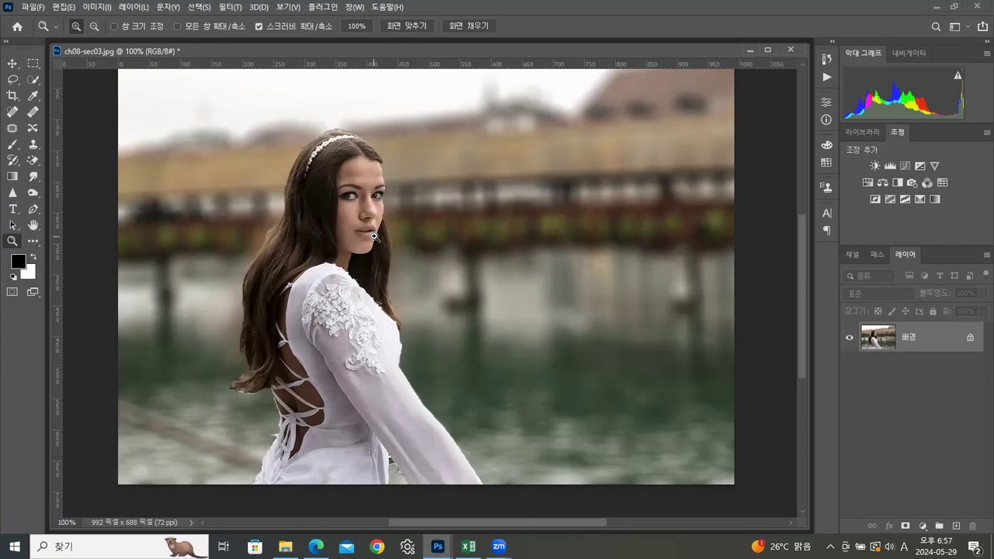
Step: Close ch08-sec03.jpg without saving its changes
{"action": "left_click_drag", "start_coordinate": [194, 52], "coordinate": [196, 80]}
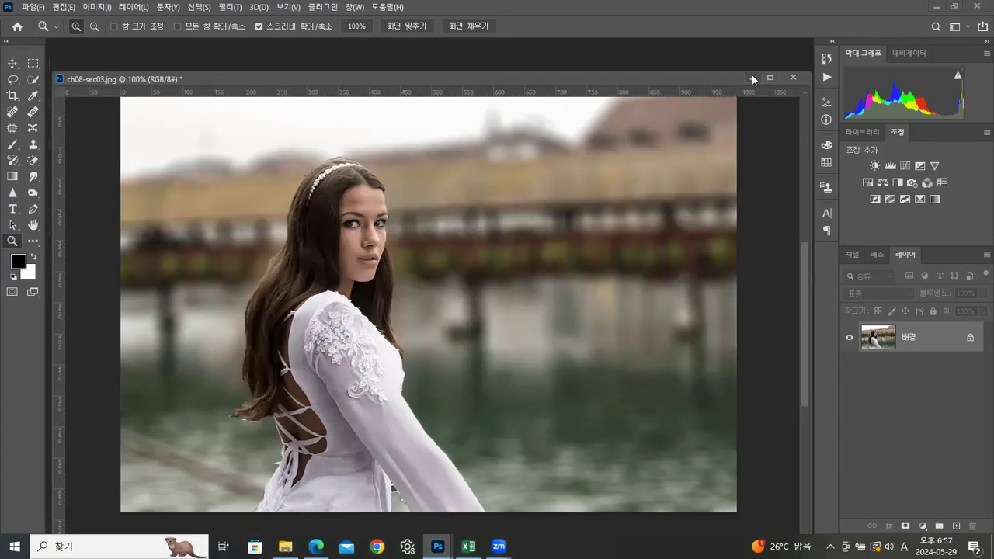
{"action": "left_click", "coordinate": [791, 79]}
{"action": "left_click", "coordinate": [523, 208]}
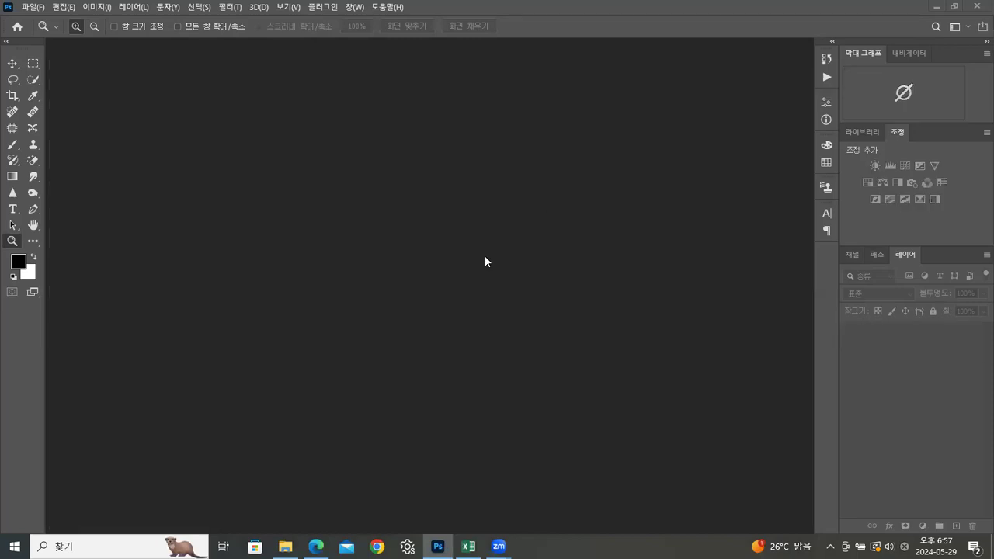
Step: Open ch08-sec04.jpg from the ch08 folder in Photoshop and detach it into a floating window
{"action": "left_click", "coordinate": [285, 546]}
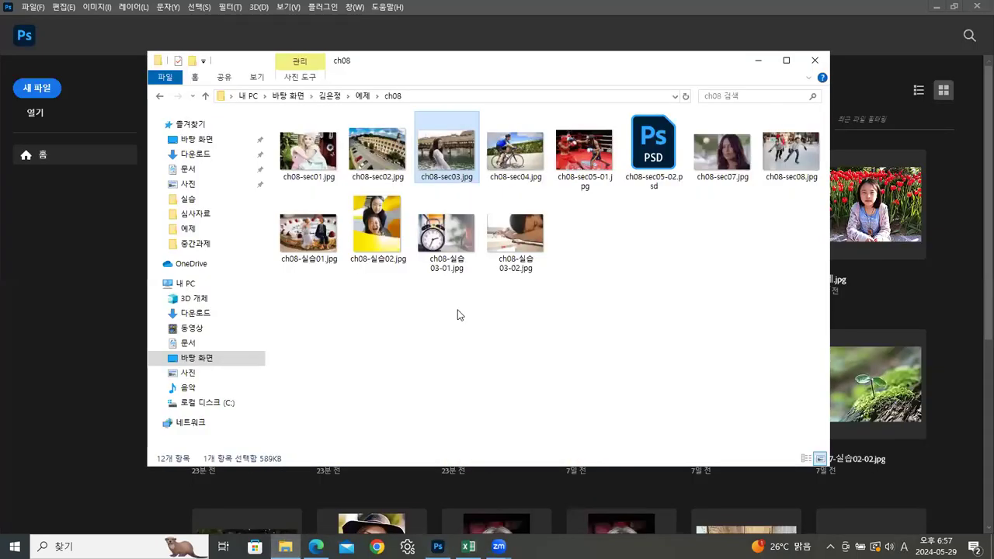
{"action": "left_click", "coordinate": [515, 151]}
{"action": "left_click_drag", "start_coordinate": [519, 162], "coordinate": [57, 274]}
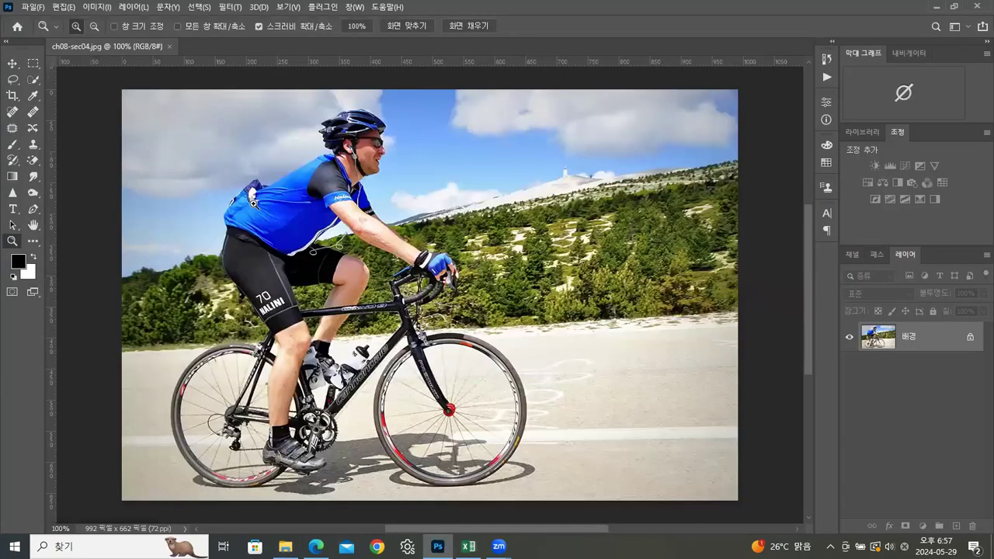
{"action": "left_click_drag", "start_coordinate": [141, 45], "coordinate": [290, 64]}
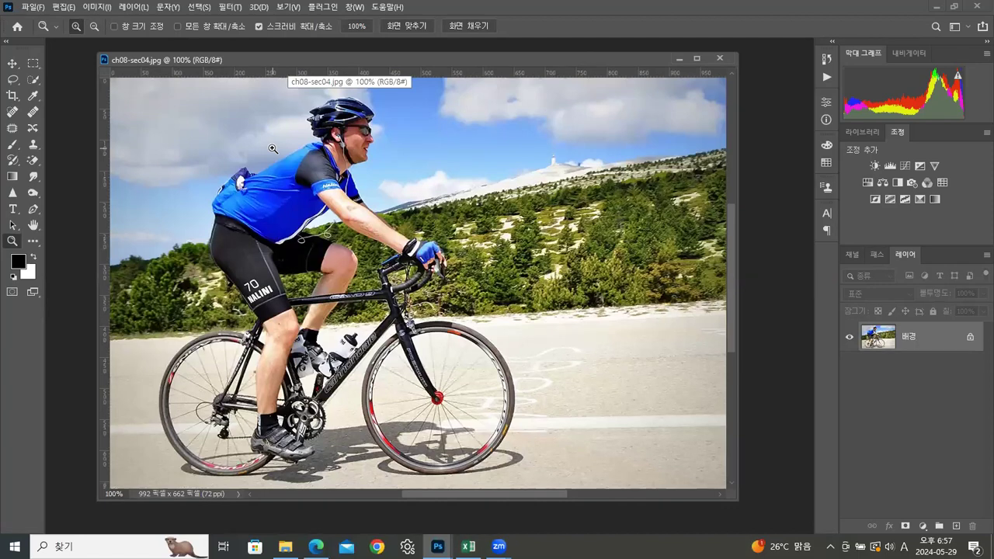
Step: Apply a Motion Blur to the cyclist photo with an angle of 7° and a distance of 30 pixels
{"action": "left_click", "coordinate": [235, 9]}
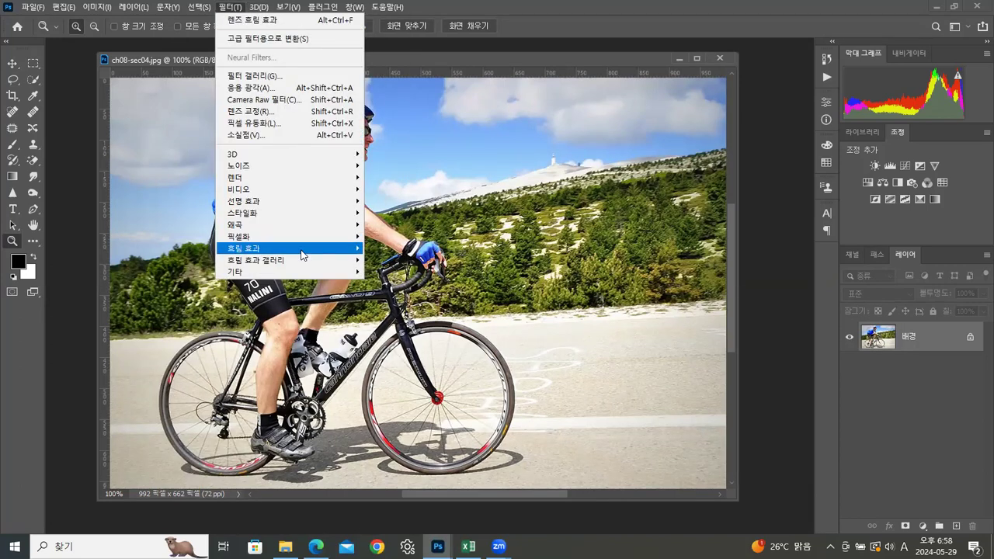
{"action": "mouse_move", "coordinate": [315, 250]}
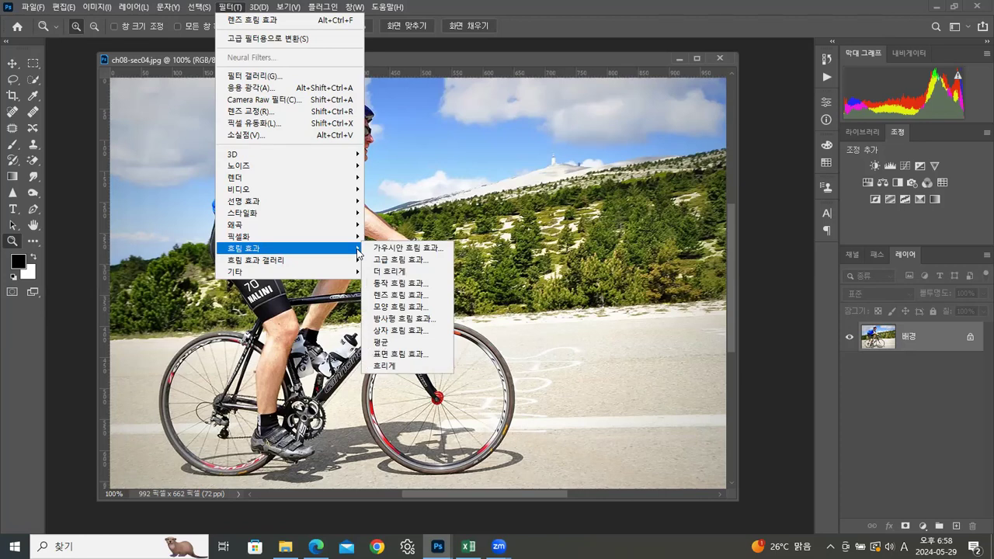
{"action": "left_click", "coordinate": [400, 282]}
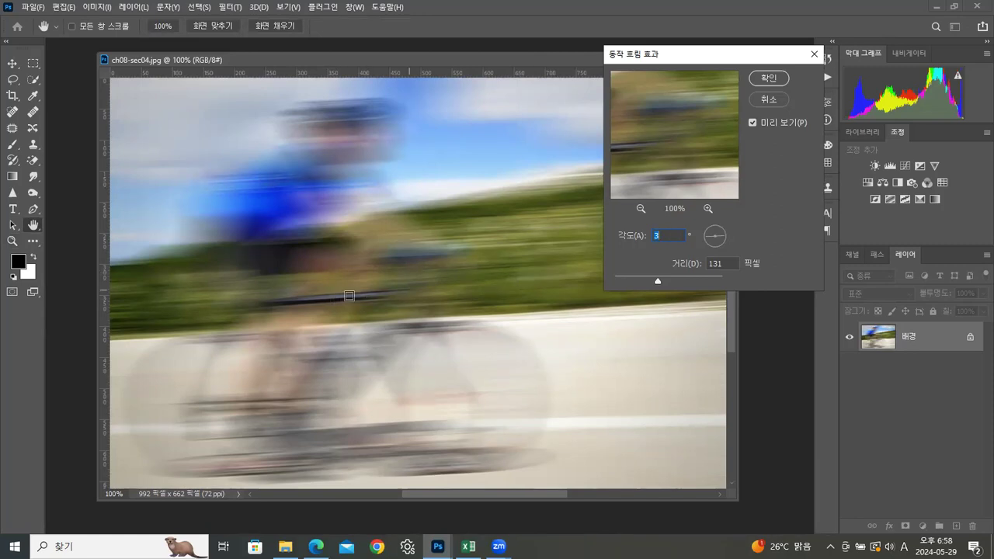
{"action": "left_click", "coordinate": [725, 236]}
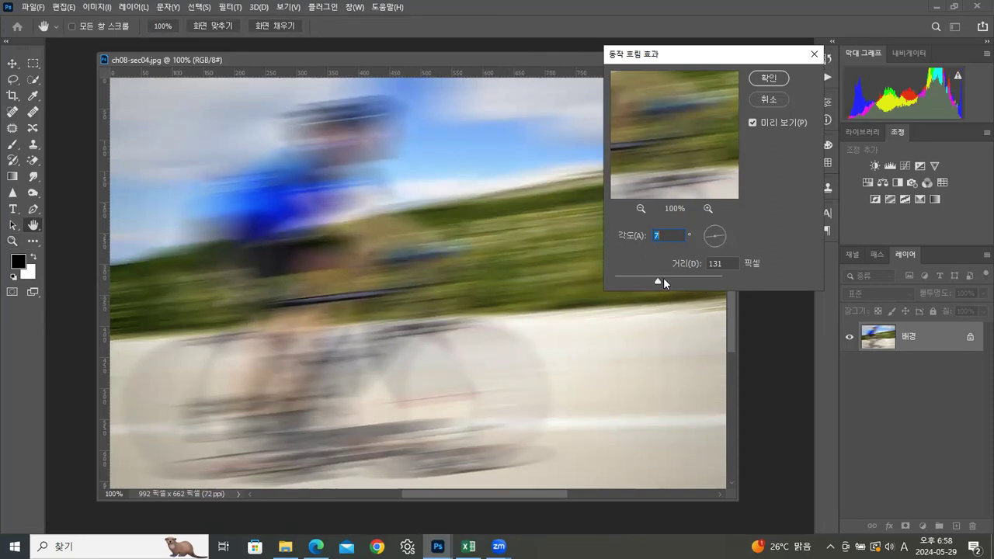
{"action": "left_click_drag", "start_coordinate": [642, 281], "coordinate": [632, 281]}
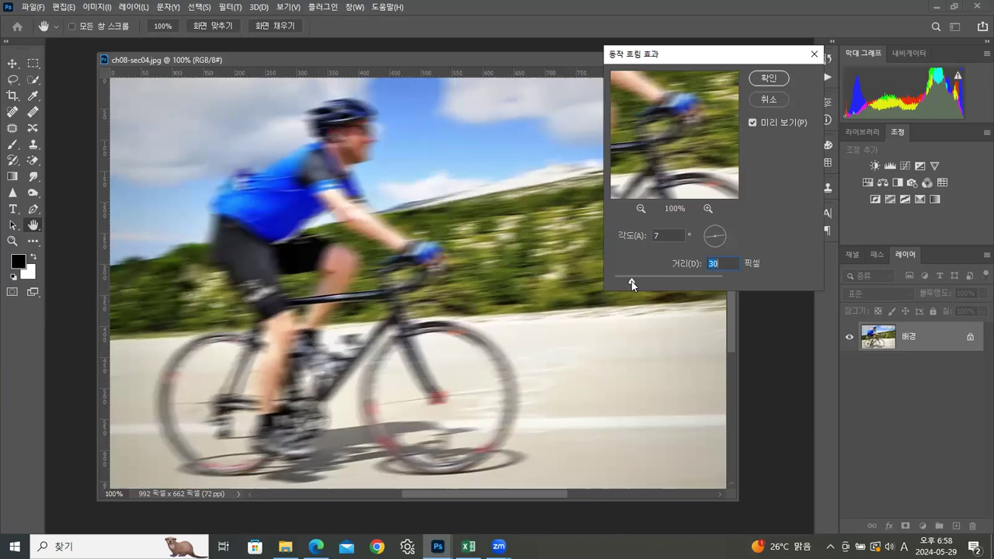
{"action": "left_click", "coordinate": [771, 77]}
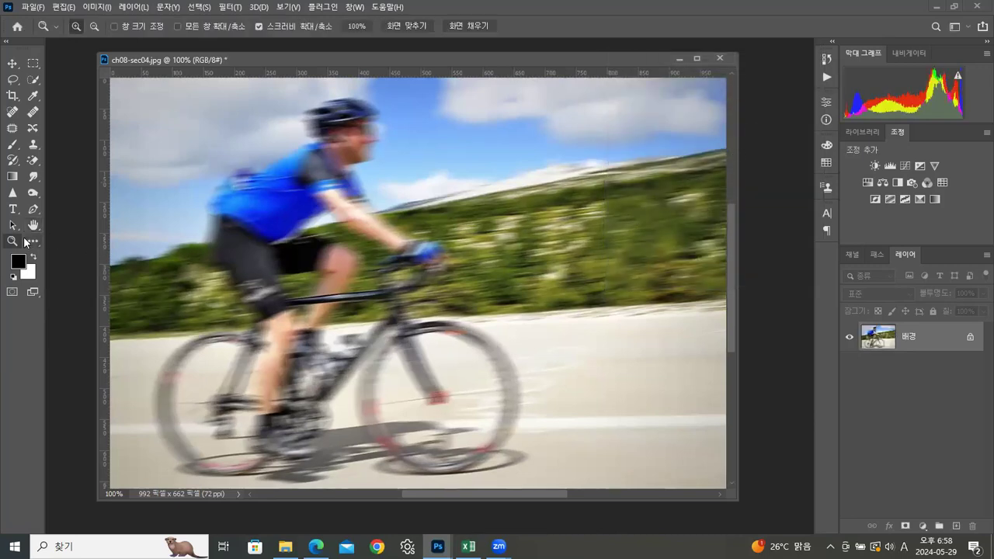
Step: Paint over the rider's head, body, arms and legs with the History Brush at size 60 to bring back the unblurred original
{"action": "left_click", "coordinate": [12, 161]}
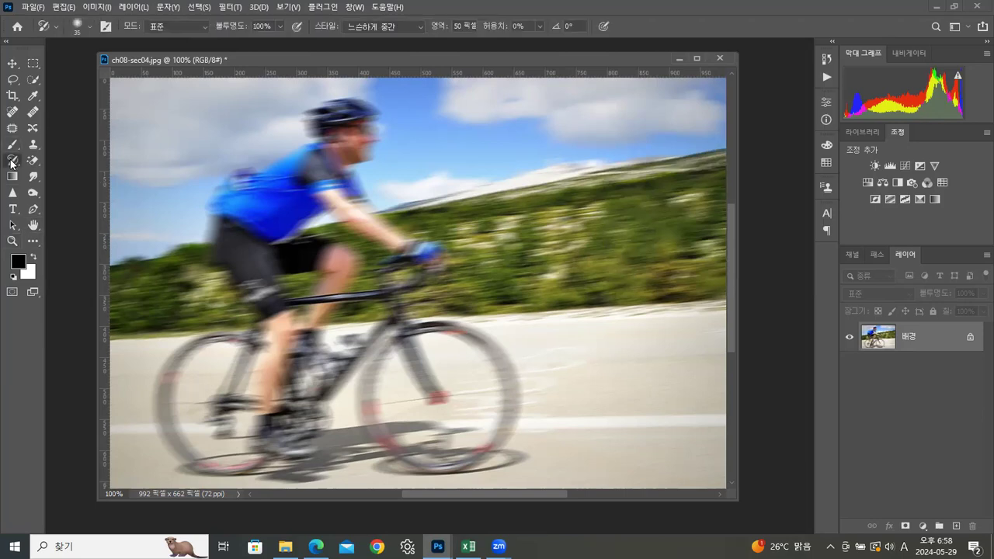
{"action": "right_click", "coordinate": [12, 162]}
{"action": "left_click", "coordinate": [77, 160]}
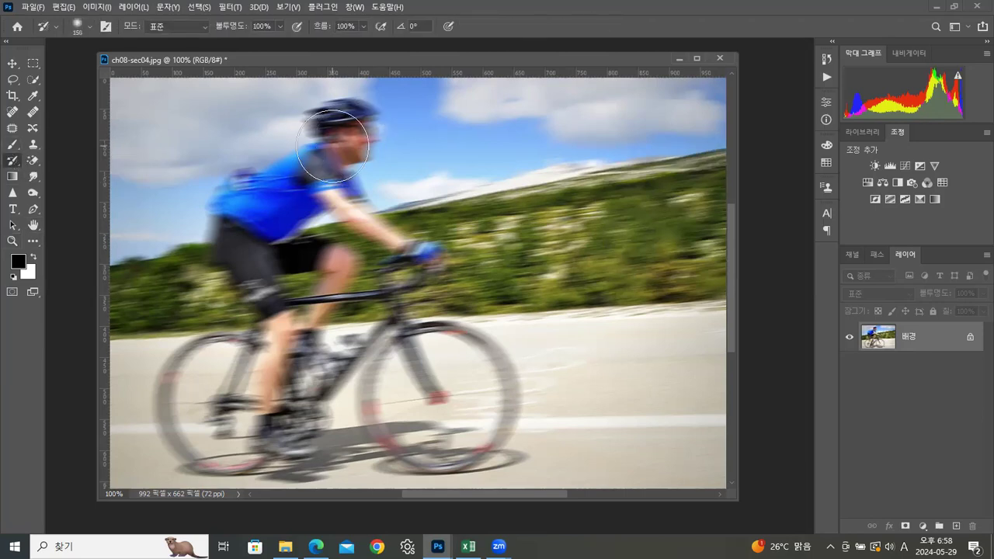
{"action": "key", "text": "bracketleft"}
{"action": "key", "text": "bracketleft"}
{"action": "key", "text": "bracketleft"}
{"action": "mouse_move", "coordinate": [347, 139]}
{"action": "left_mouse_down"}
{"action": "mouse_move", "coordinate": [352, 131]}
{"action": "mouse_move", "coordinate": [331, 124]}
{"action": "mouse_move", "coordinate": [350, 116]}
{"action": "mouse_move", "coordinate": [347, 142]}
{"action": "mouse_move", "coordinate": [327, 160]}
{"action": "mouse_move", "coordinate": [249, 195]}
{"action": "mouse_move", "coordinate": [227, 224]}
{"action": "mouse_move", "coordinate": [249, 259]}
{"action": "mouse_move", "coordinate": [295, 200]}
{"action": "mouse_move", "coordinate": [325, 179]}
{"action": "mouse_move", "coordinate": [336, 185]}
{"action": "mouse_move", "coordinate": [281, 232]}
{"action": "mouse_move", "coordinate": [266, 274]}
{"action": "mouse_move", "coordinate": [277, 365]}
{"action": "mouse_move", "coordinate": [264, 431]}
{"action": "mouse_move", "coordinate": [299, 444]}
{"action": "mouse_move", "coordinate": [307, 359]}
{"action": "mouse_move", "coordinate": [291, 248]}
{"action": "mouse_move", "coordinate": [314, 247]}
{"action": "mouse_move", "coordinate": [339, 270]}
{"action": "mouse_move", "coordinate": [302, 360]}
{"action": "mouse_move", "coordinate": [330, 371]}
{"action": "mouse_move", "coordinate": [341, 200]}
{"action": "mouse_move", "coordinate": [431, 258]}
{"action": "left_mouse_up"}
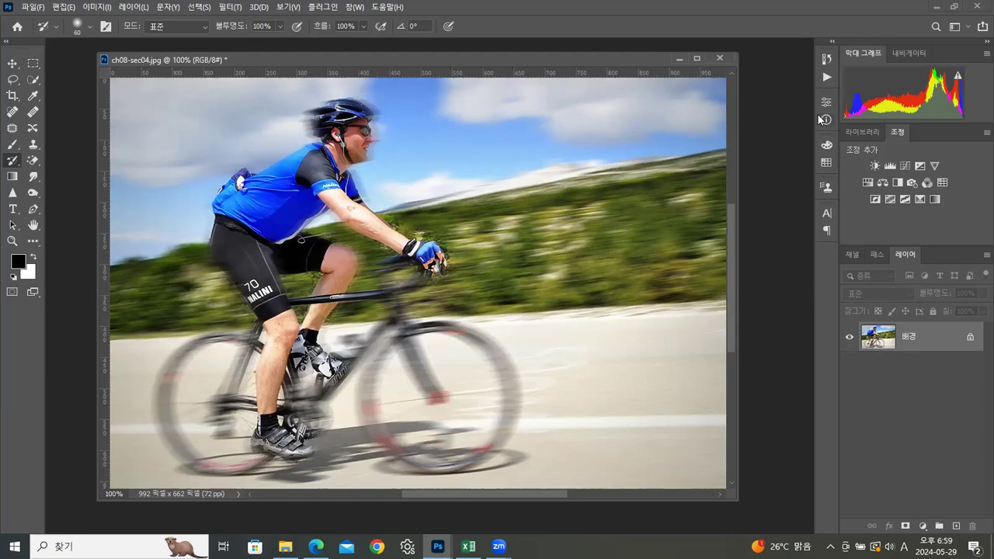
Step: Revert ch08-sec04.jpg to its original opening snapshot in the history
{"action": "left_click", "coordinate": [825, 58]}
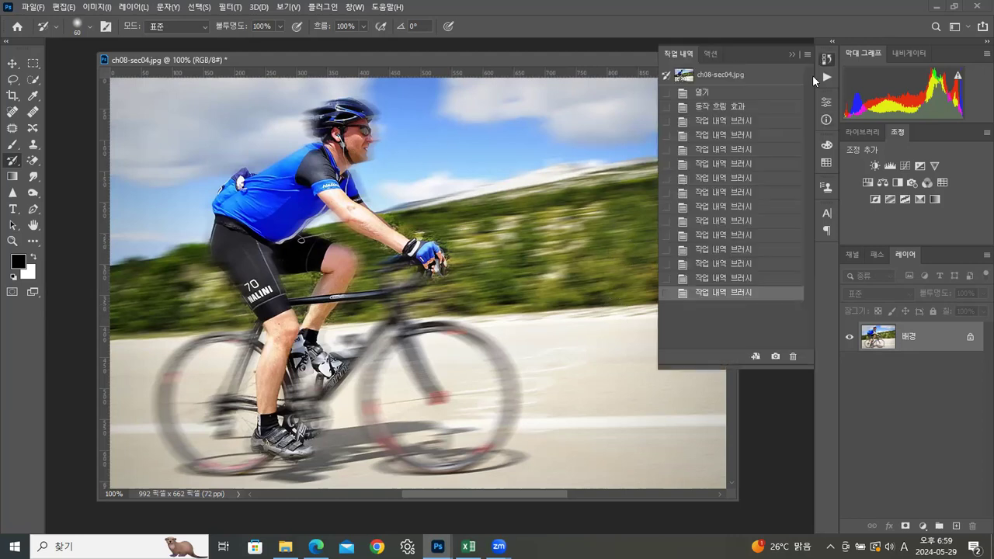
{"action": "left_click", "coordinate": [727, 106]}
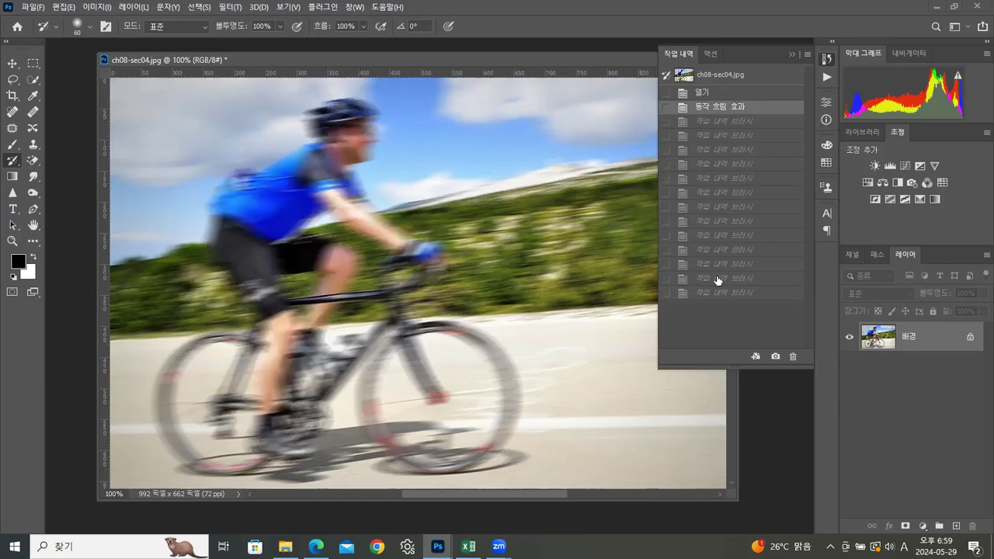
{"action": "left_click", "coordinate": [744, 79]}
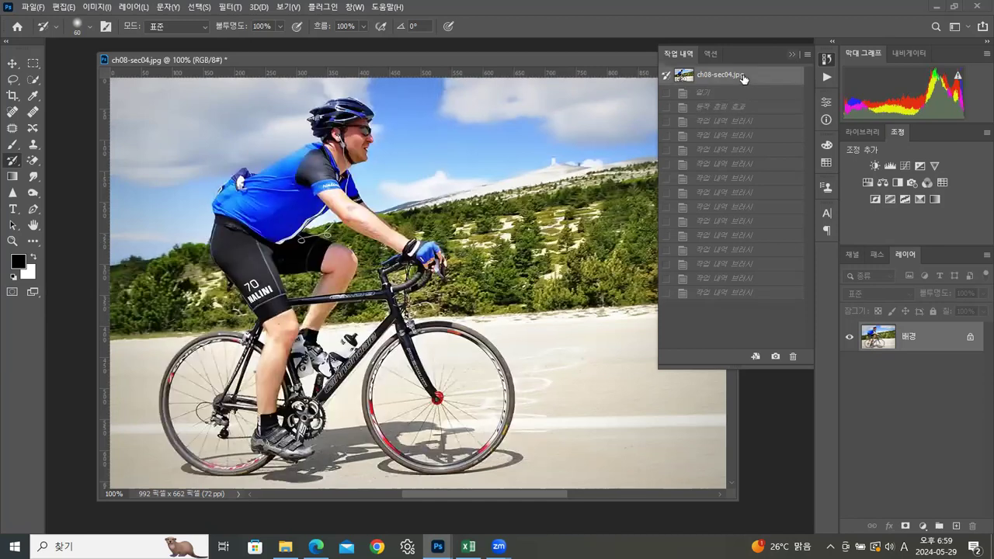
{"action": "left_click", "coordinate": [792, 54]}
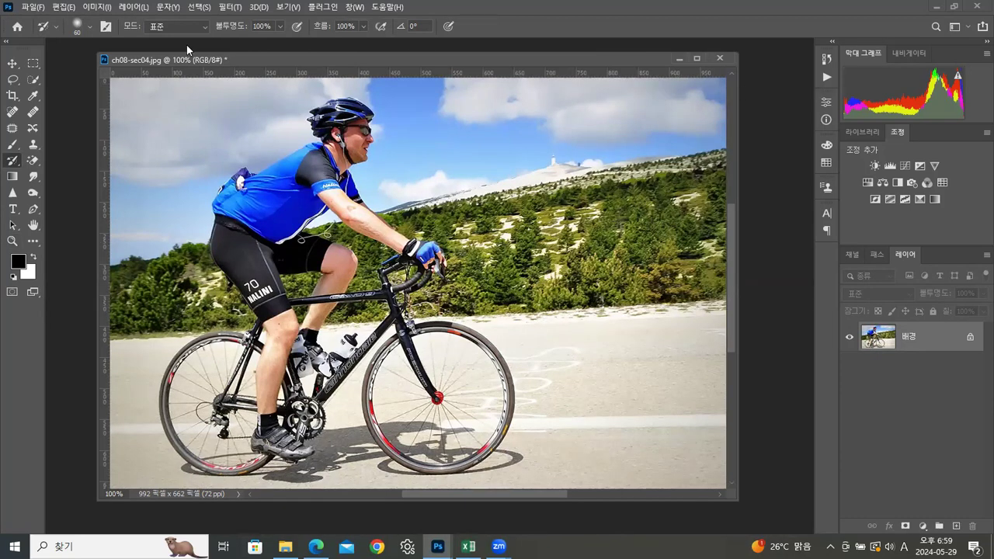
Step: Convert the background layer to a smart object for smart filters
{"action": "left_click", "coordinate": [236, 8]}
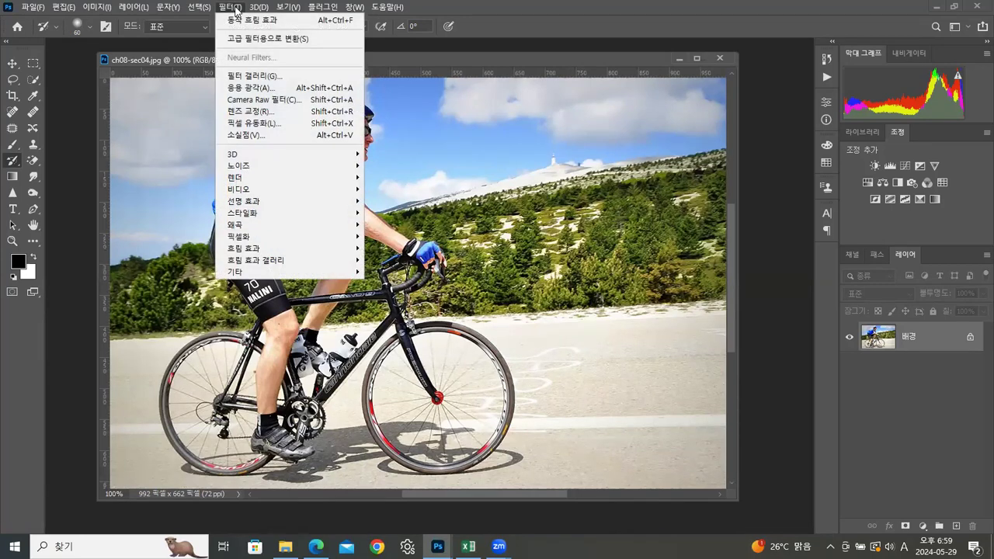
{"action": "left_click", "coordinate": [269, 40]}
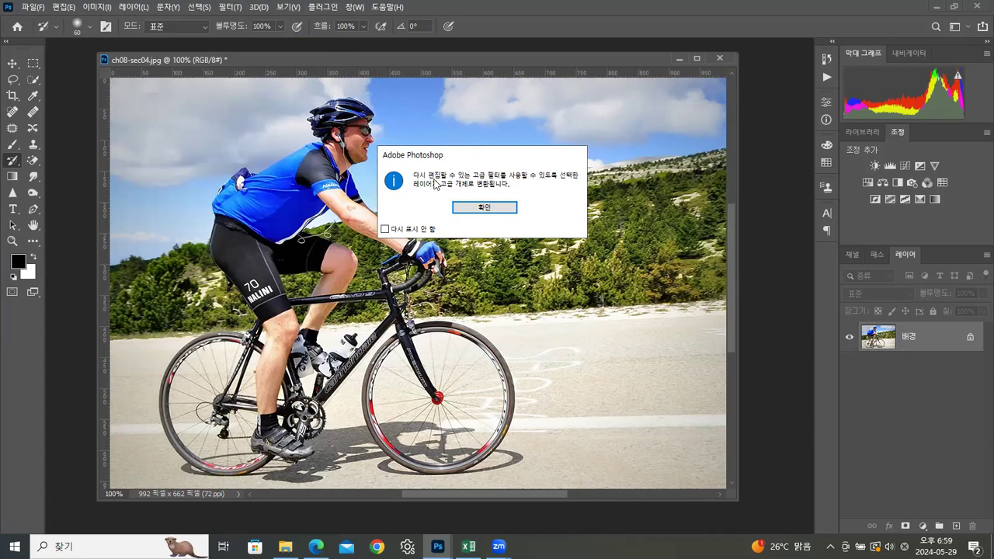
{"action": "left_click", "coordinate": [473, 208]}
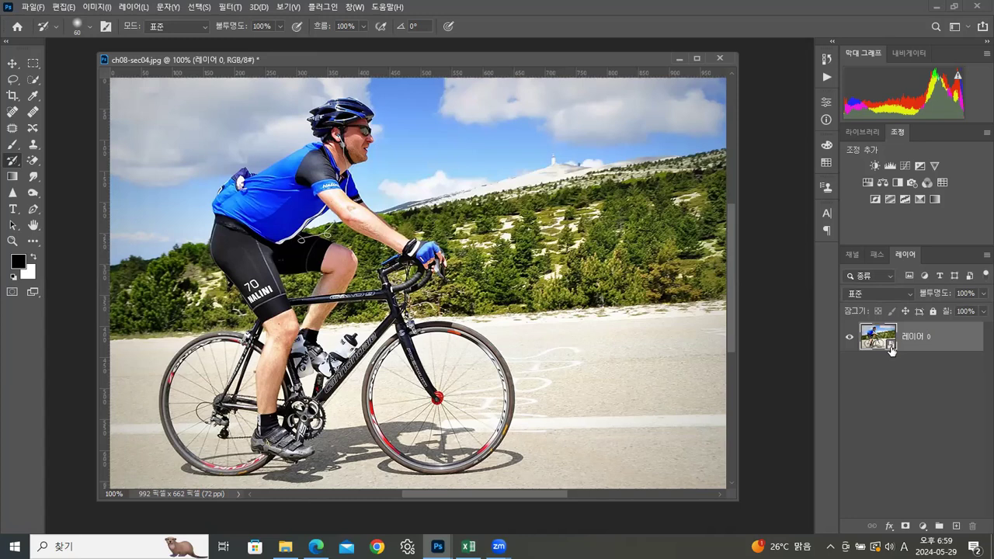
{"action": "left_click", "coordinate": [285, 546]}
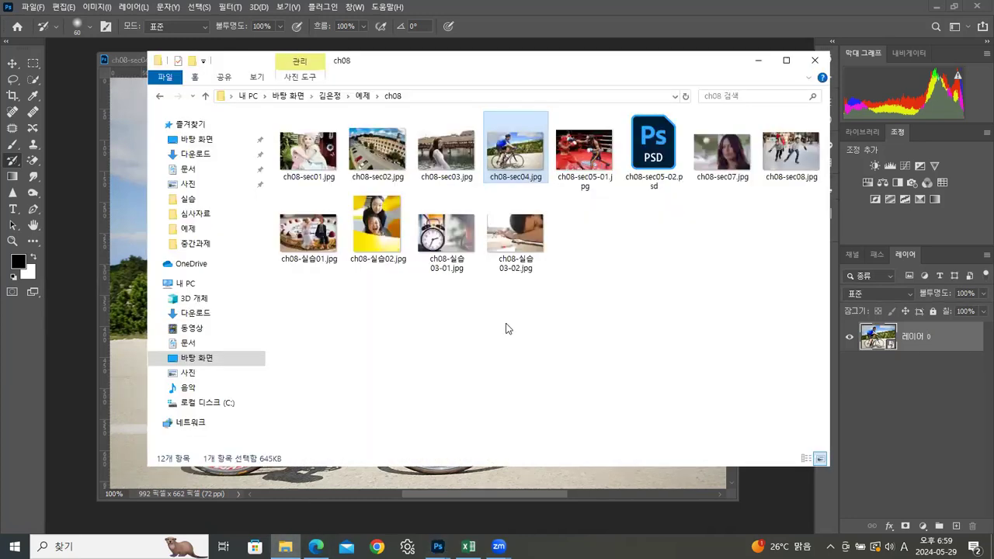
{"action": "left_click_drag", "start_coordinate": [480, 74], "coordinate": [730, 66]}
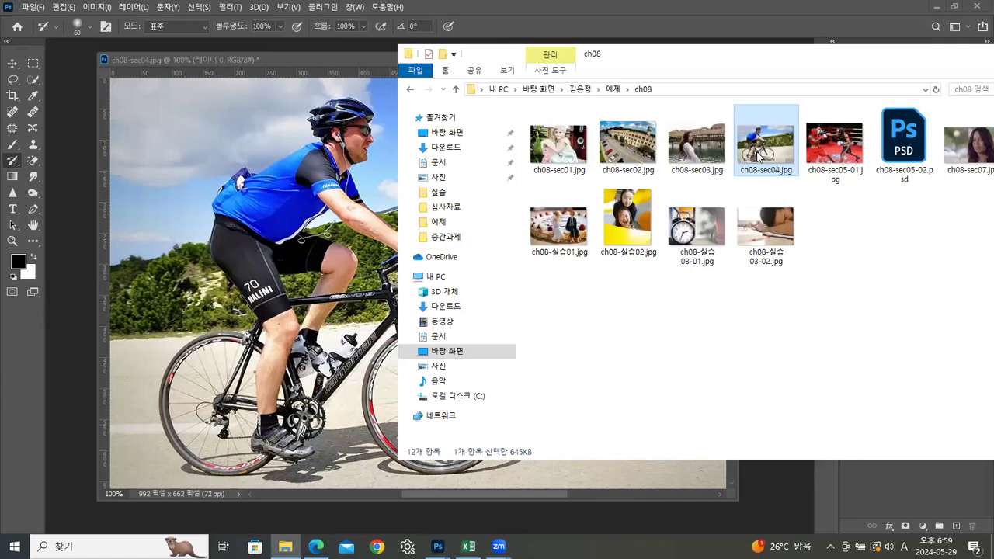
{"action": "left_click_drag", "start_coordinate": [901, 62], "coordinate": [785, 69]}
{"action": "left_click", "coordinate": [890, 62]}
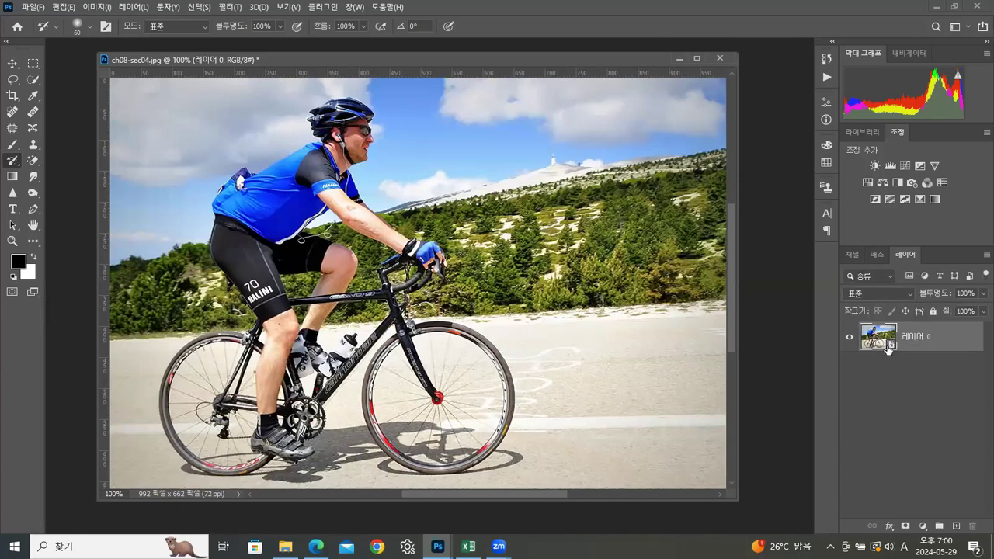
Step: Apply Motion Blur as a smart filter to the layer with an angle of 7° and a distance of 30 pixels
{"action": "left_click", "coordinate": [225, 7]}
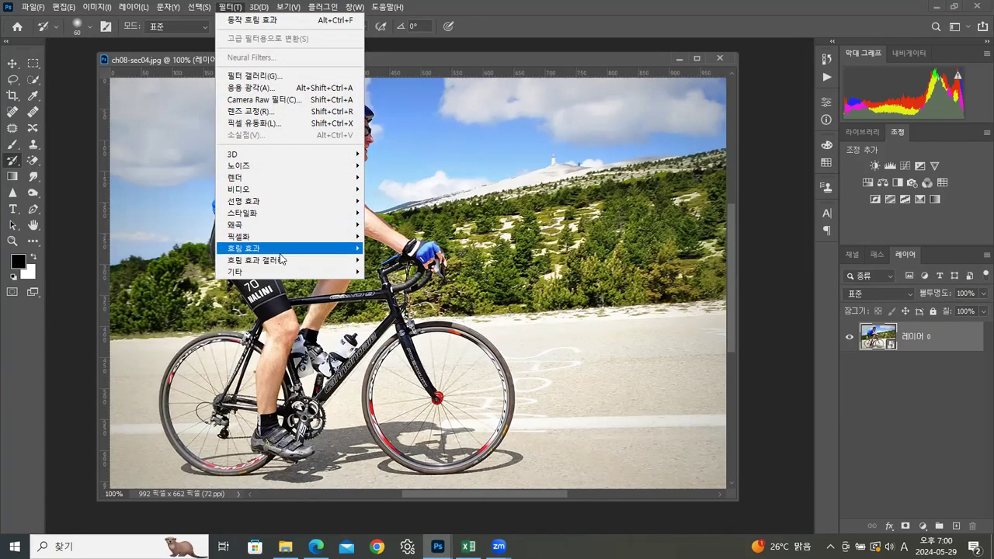
{"action": "mouse_move", "coordinate": [279, 254]}
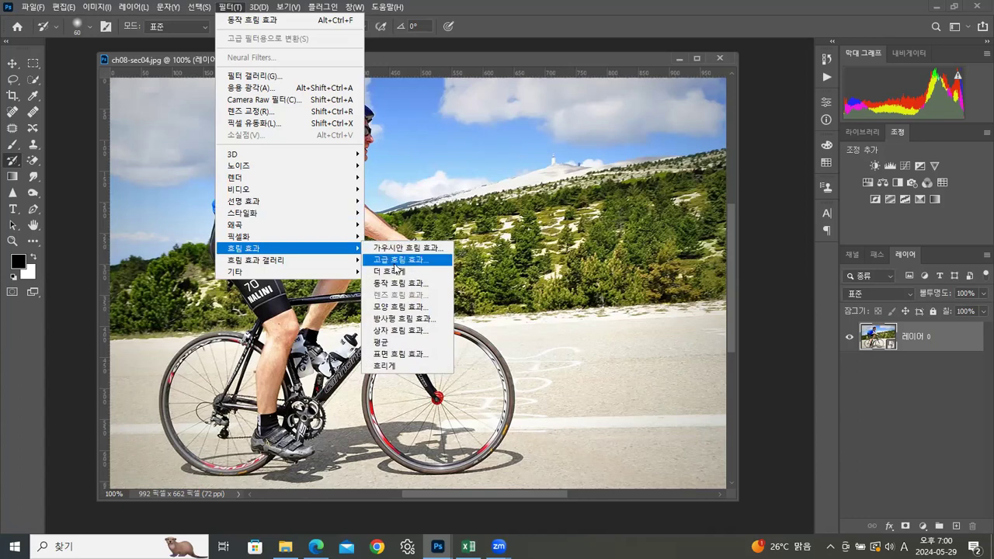
{"action": "left_click", "coordinate": [399, 283]}
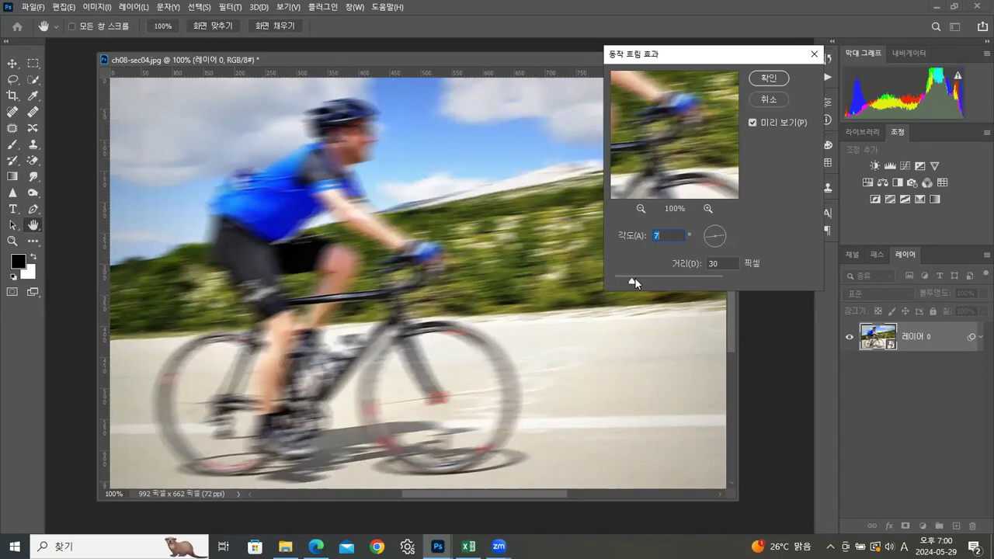
{"action": "left_click", "coordinate": [765, 79]}
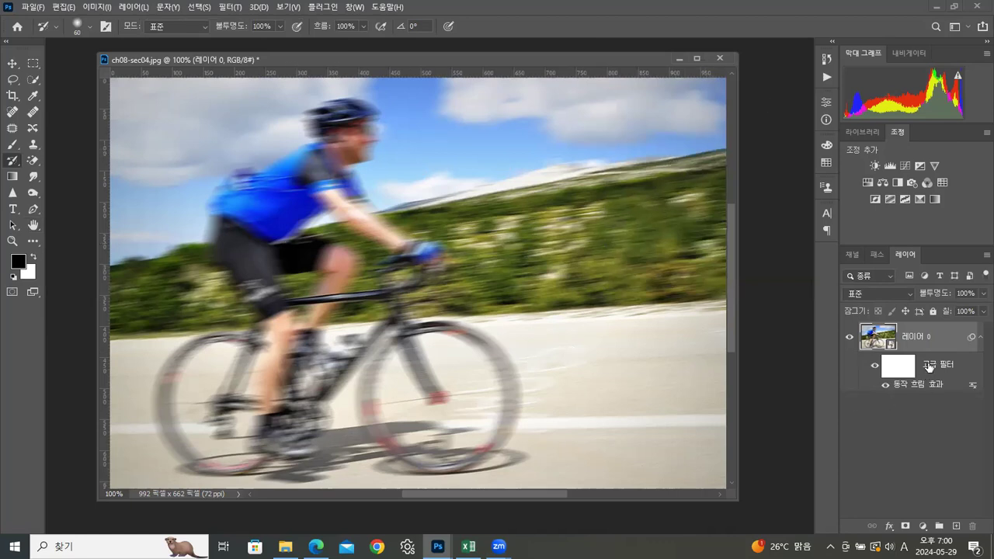
Step: Paint black on the smart filter mask over the rider's torso and near leg with a size 60 brush at 100% opacity
{"action": "left_click", "coordinate": [901, 374]}
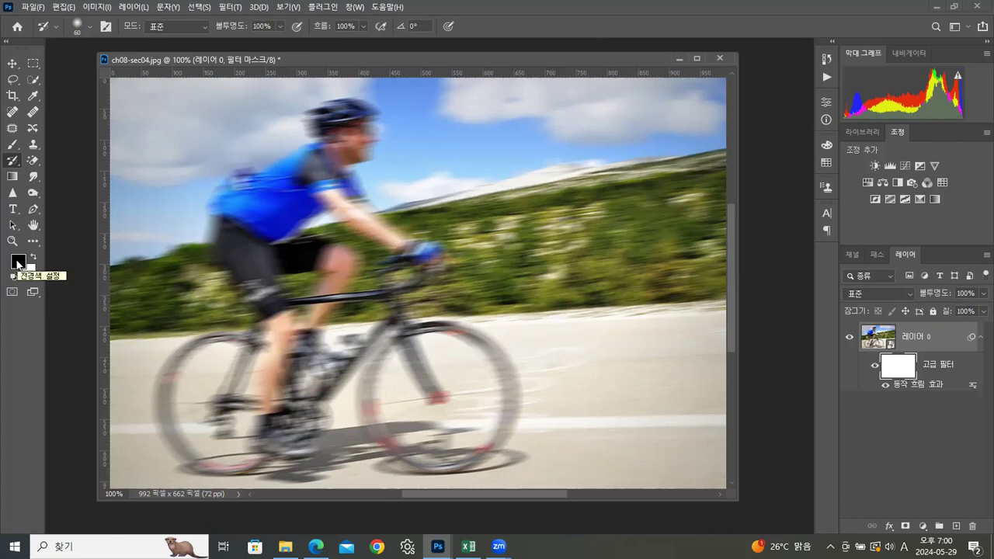
{"action": "left_click", "coordinate": [12, 145]}
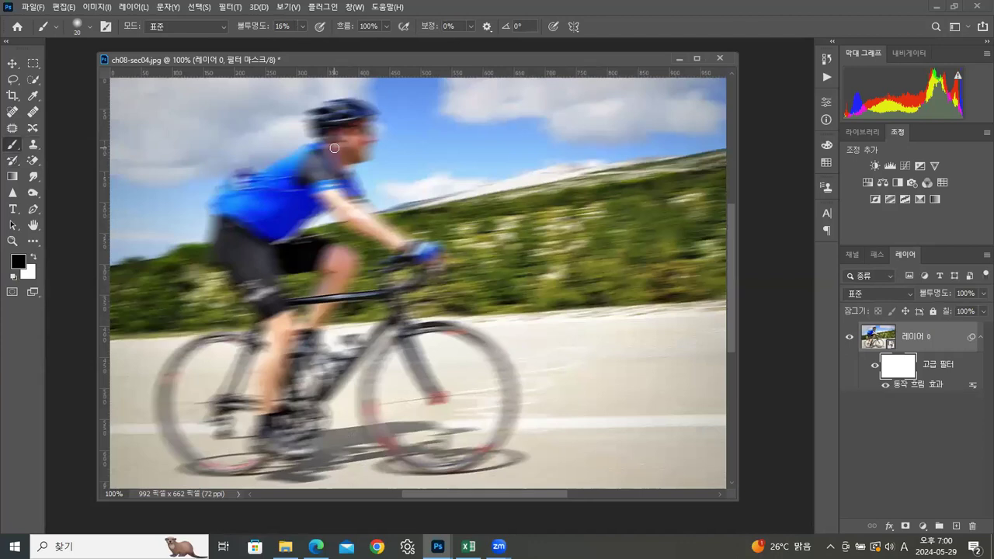
{"action": "key", "text": "bracketright"}
{"action": "key", "text": "bracketright"}
{"action": "key", "text": "bracketright"}
{"action": "key", "text": "bracketright"}
{"action": "left_click", "coordinate": [304, 26]}
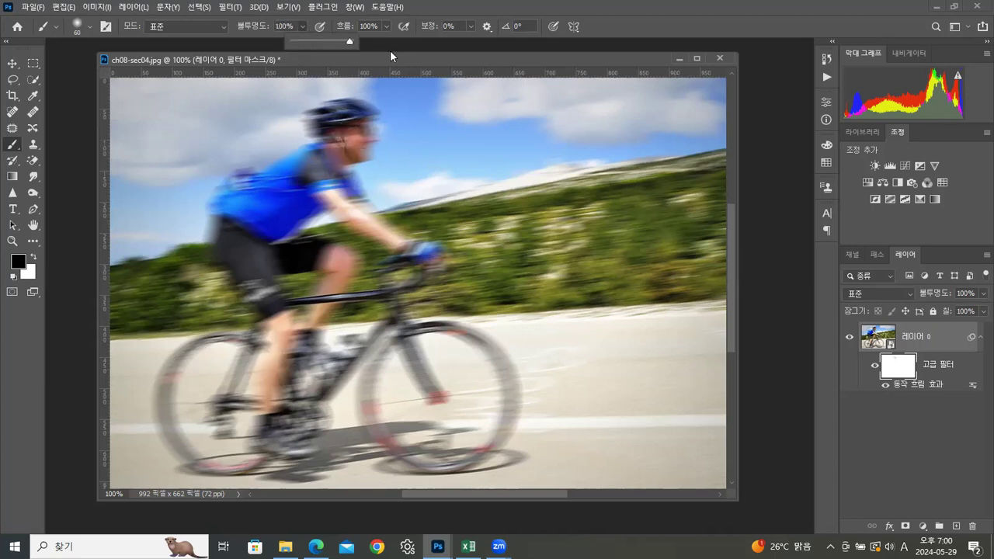
{"action": "mouse_move", "coordinate": [340, 131]}
{"action": "left_mouse_down"}
{"action": "mouse_move", "coordinate": [252, 202]}
{"action": "mouse_move", "coordinate": [269, 188]}
{"action": "mouse_move", "coordinate": [333, 192]}
{"action": "mouse_move", "coordinate": [314, 184]}
{"action": "mouse_move", "coordinate": [256, 216]}
{"action": "mouse_move", "coordinate": [280, 209]}
{"action": "mouse_move", "coordinate": [276, 244]}
{"action": "mouse_move", "coordinate": [270, 188]}
{"action": "mouse_move", "coordinate": [224, 201]}
{"action": "mouse_move", "coordinate": [231, 239]}
{"action": "mouse_move", "coordinate": [272, 308]}
{"action": "mouse_move", "coordinate": [269, 441]}
{"action": "mouse_move", "coordinate": [307, 448]}
{"action": "mouse_move", "coordinate": [288, 234]}
{"action": "mouse_move", "coordinate": [283, 252]}
{"action": "mouse_move", "coordinate": [311, 255]}
{"action": "mouse_move", "coordinate": [243, 253]}
{"action": "left_mouse_up"}
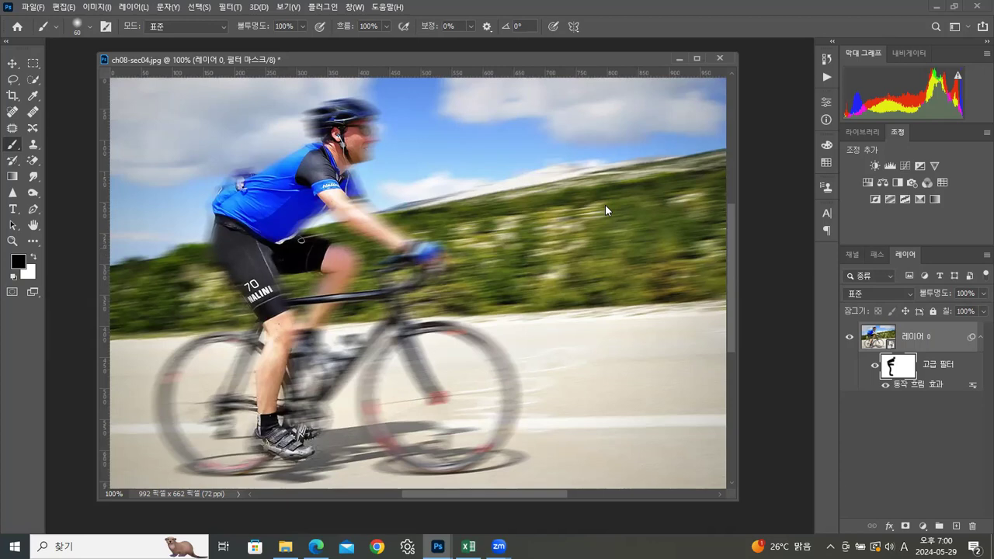
Step: Continue masking the blur in black over the rider's arm, hand, face and remaining body areas
{"action": "mouse_move", "coordinate": [341, 194]}
{"action": "left_mouse_down"}
{"action": "mouse_move", "coordinate": [363, 219]}
{"action": "mouse_move", "coordinate": [441, 260]}
{"action": "left_mouse_up"}
{"action": "mouse_move", "coordinate": [328, 129]}
{"action": "left_mouse_down"}
{"action": "mouse_move", "coordinate": [327, 116]}
{"action": "mouse_move", "coordinate": [348, 122]}
{"action": "mouse_move", "coordinate": [356, 141]}
{"action": "mouse_move", "coordinate": [356, 120]}
{"action": "mouse_move", "coordinate": [346, 123]}
{"action": "mouse_move", "coordinate": [355, 146]}
{"action": "left_mouse_up"}
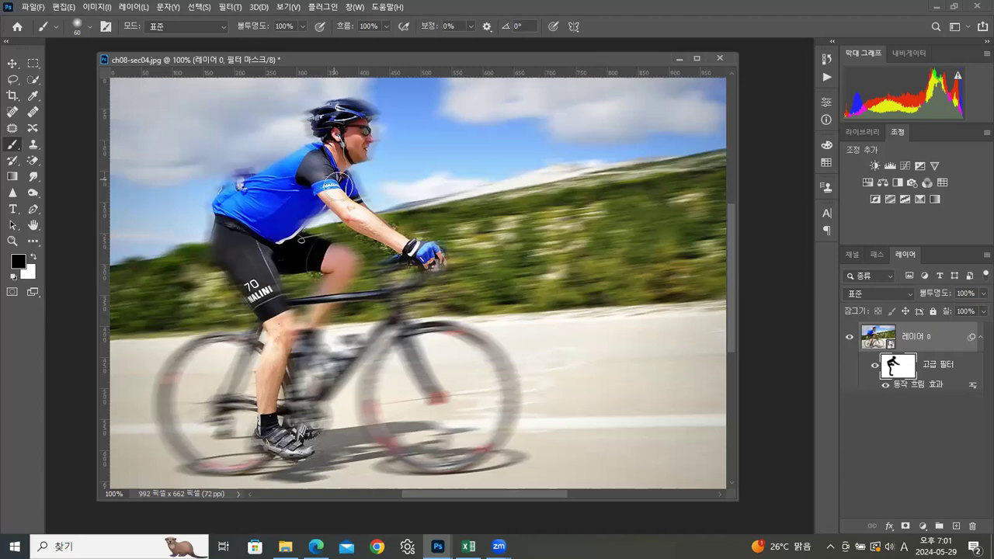
{"action": "mouse_move", "coordinate": [298, 233]}
{"action": "left_mouse_down"}
{"action": "mouse_move", "coordinate": [314, 198]}
{"action": "mouse_move", "coordinate": [339, 191]}
{"action": "left_mouse_up"}
{"action": "mouse_move", "coordinate": [273, 192]}
{"action": "left_mouse_down"}
{"action": "mouse_move", "coordinate": [320, 159]}
{"action": "mouse_move", "coordinate": [241, 188]}
{"action": "mouse_move", "coordinate": [279, 176]}
{"action": "mouse_move", "coordinate": [245, 188]}
{"action": "mouse_move", "coordinate": [245, 179]}
{"action": "mouse_move", "coordinate": [230, 209]}
{"action": "mouse_move", "coordinate": [225, 251]}
{"action": "mouse_move", "coordinate": [273, 330]}
{"action": "mouse_move", "coordinate": [291, 331]}
{"action": "mouse_move", "coordinate": [298, 358]}
{"action": "mouse_move", "coordinate": [285, 369]}
{"action": "mouse_move", "coordinate": [280, 416]}
{"action": "mouse_move", "coordinate": [255, 444]}
{"action": "mouse_move", "coordinate": [318, 443]}
{"action": "mouse_move", "coordinate": [314, 335]}
{"action": "mouse_move", "coordinate": [280, 330]}
{"action": "mouse_move", "coordinate": [293, 319]}
{"action": "mouse_move", "coordinate": [307, 326]}
{"action": "mouse_move", "coordinate": [300, 339]}
{"action": "mouse_move", "coordinate": [337, 294]}
{"action": "mouse_move", "coordinate": [346, 271]}
{"action": "mouse_move", "coordinate": [333, 257]}
{"action": "mouse_move", "coordinate": [317, 318]}
{"action": "mouse_move", "coordinate": [338, 267]}
{"action": "mouse_move", "coordinate": [328, 254]}
{"action": "mouse_move", "coordinate": [350, 257]}
{"action": "mouse_move", "coordinate": [354, 267]}
{"action": "mouse_move", "coordinate": [290, 238]}
{"action": "mouse_move", "coordinate": [289, 223]}
{"action": "mouse_move", "coordinate": [342, 196]}
{"action": "left_mouse_up"}
Step: Paint white on the filter mask with a size 40 brush to restore the blur over the bike parts around the feet and crank
{"action": "key", "text": "bracketleft"}
{"action": "key", "text": "bracketleft"}
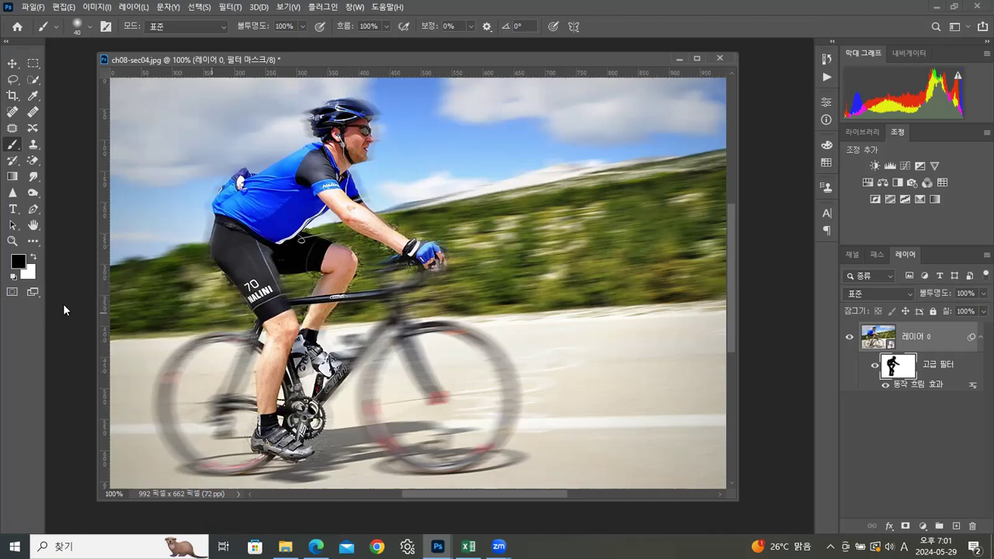
{"action": "left_click", "coordinate": [31, 258]}
{"action": "mouse_move", "coordinate": [320, 372]}
{"action": "left_mouse_down"}
{"action": "mouse_move", "coordinate": [303, 365]}
{"action": "mouse_move", "coordinate": [295, 392]}
{"action": "mouse_move", "coordinate": [299, 350]}
{"action": "mouse_move", "coordinate": [297, 358]}
{"action": "left_mouse_up"}
{"action": "mouse_move", "coordinate": [313, 390]}
{"action": "left_mouse_down"}
{"action": "mouse_move", "coordinate": [359, 376]}
{"action": "mouse_move", "coordinate": [337, 334]}
{"action": "mouse_move", "coordinate": [354, 347]}
{"action": "mouse_move", "coordinate": [352, 385]}
{"action": "mouse_move", "coordinate": [308, 385]}
{"action": "mouse_move", "coordinate": [298, 397]}
{"action": "mouse_move", "coordinate": [301, 380]}
{"action": "mouse_move", "coordinate": [294, 396]}
{"action": "mouse_move", "coordinate": [325, 433]}
{"action": "mouse_move", "coordinate": [307, 404]}
{"action": "mouse_move", "coordinate": [312, 428]}
{"action": "mouse_move", "coordinate": [293, 420]}
{"action": "mouse_move", "coordinate": [323, 445]}
{"action": "mouse_move", "coordinate": [301, 474]}
{"action": "left_mouse_up"}
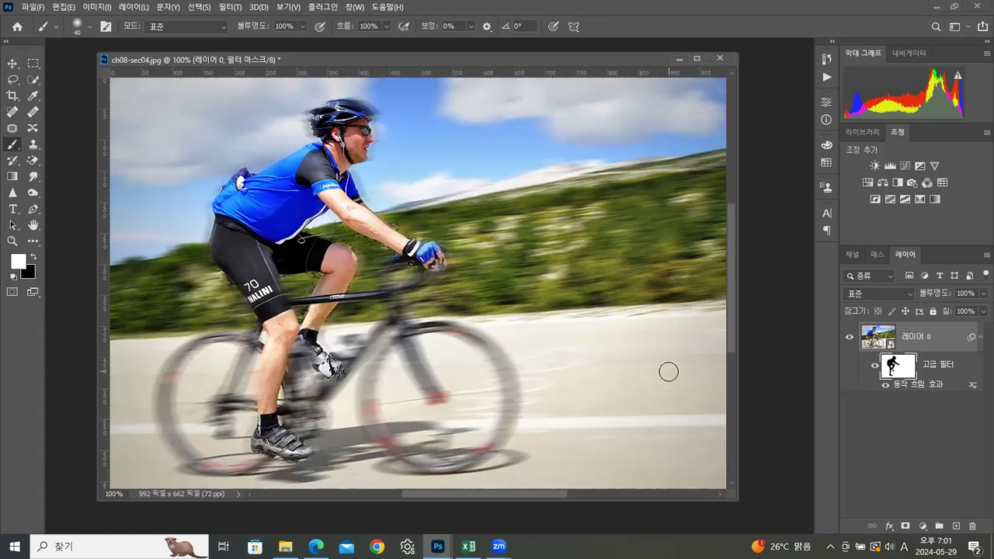
Step: Set the Motion Blur smart filter's distance to 152 pixels
{"action": "double_click", "coordinate": [924, 384]}
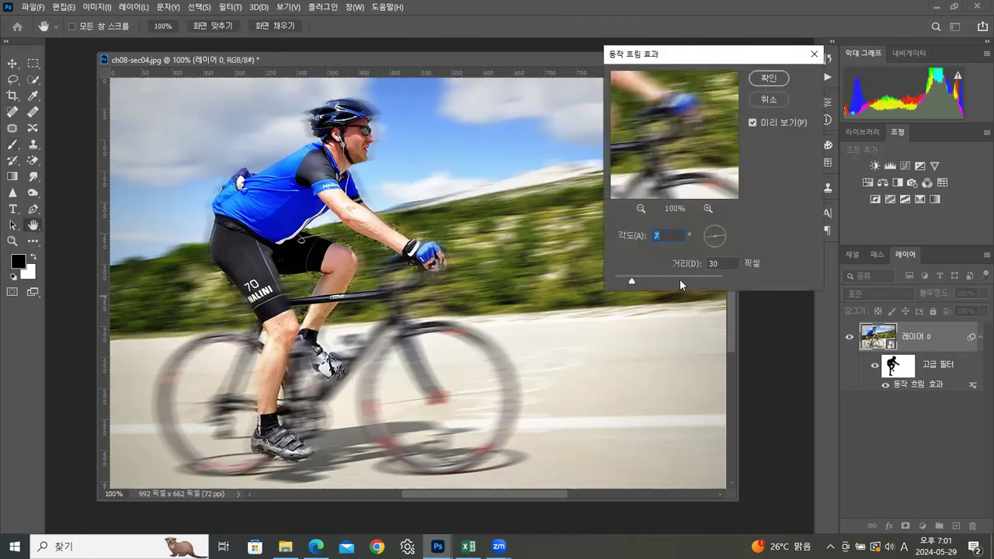
{"action": "left_click_drag", "start_coordinate": [631, 281], "coordinate": [661, 277]}
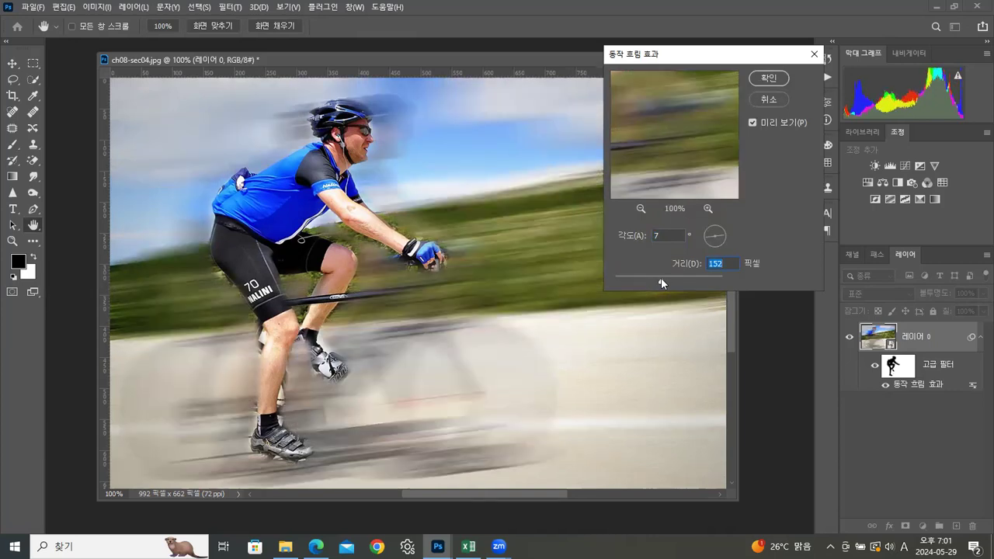
{"action": "left_click", "coordinate": [761, 78]}
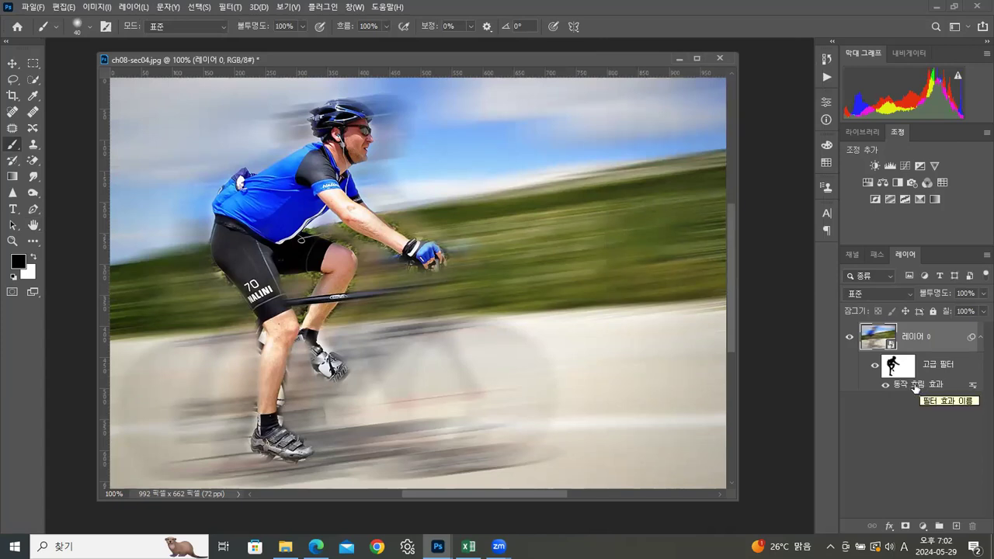
Step: Set the Motion Blur smart filter's distance to 42 pixels, keeping the angle at 7°
{"action": "double_click", "coordinate": [915, 385]}
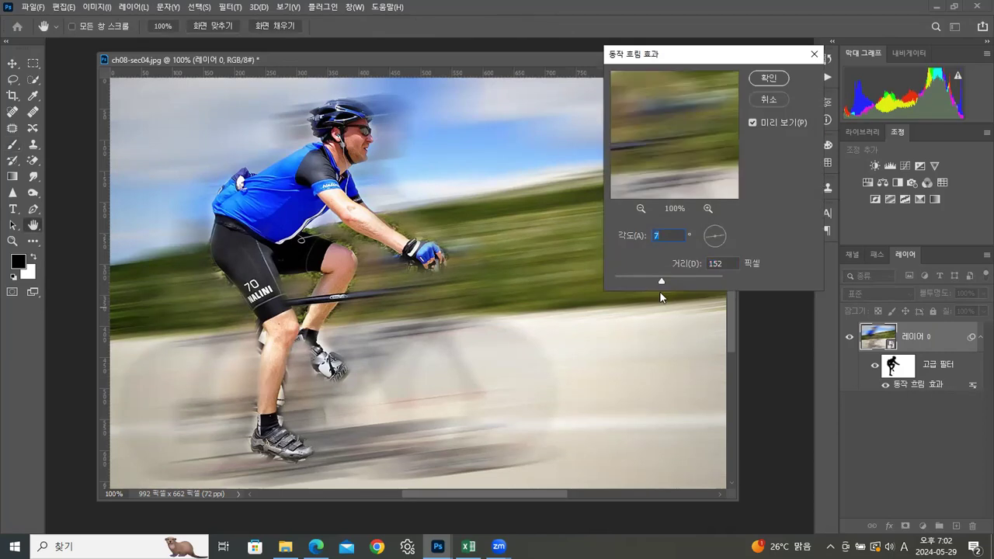
{"action": "left_click_drag", "start_coordinate": [659, 281], "coordinate": [638, 281]}
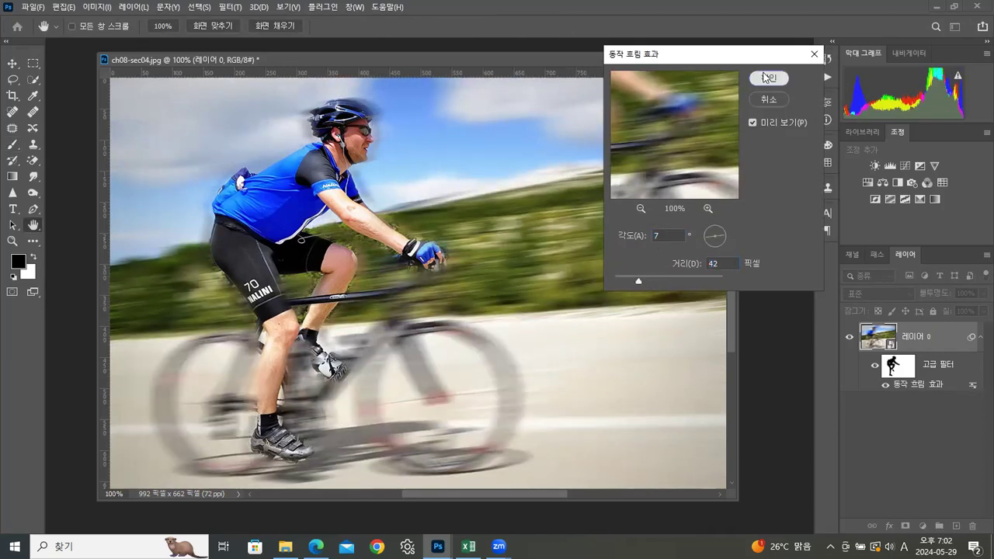
{"action": "left_click", "coordinate": [768, 78]}
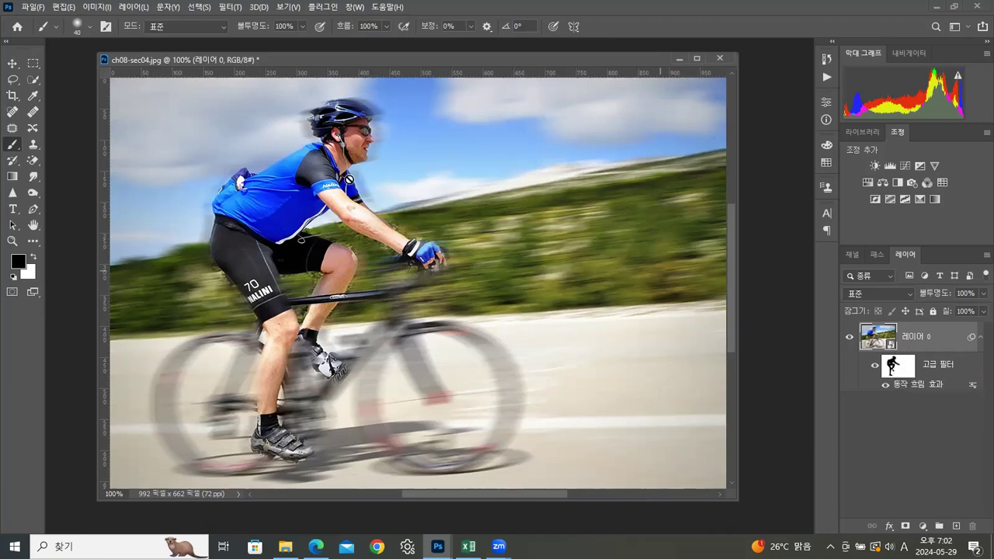
{"action": "left_click", "coordinate": [229, 10]}
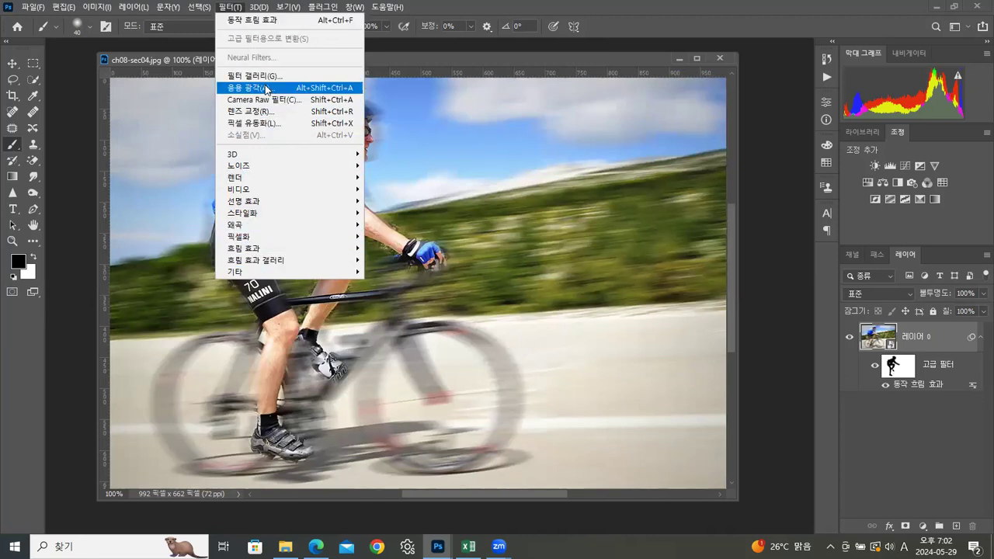
{"action": "left_click", "coordinate": [441, 61]}
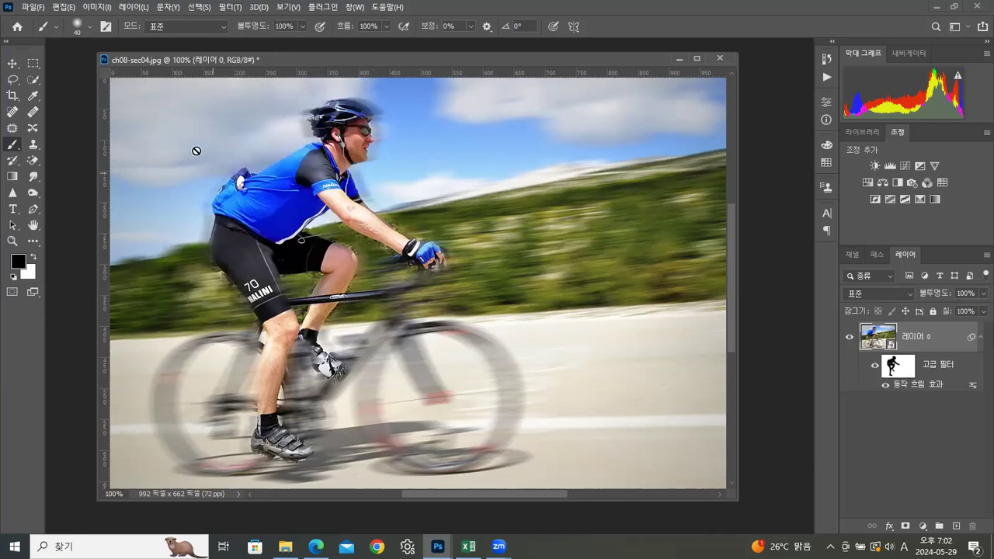
Step: Start saving the image in Photoshop format in the 실습 folder, taking 20240320_01.psd as the base file name
{"action": "left_click", "coordinate": [31, 8]}
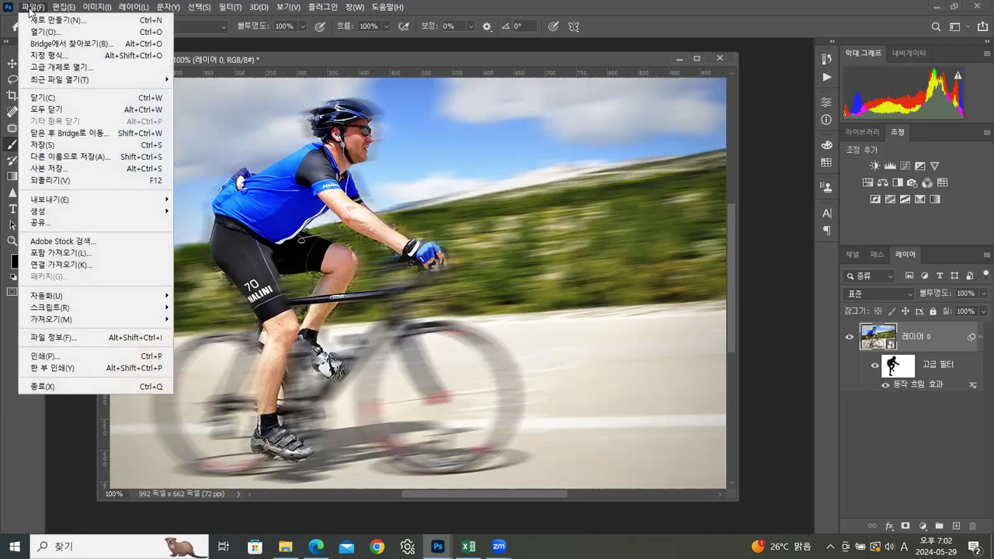
{"action": "left_click", "coordinate": [39, 145]}
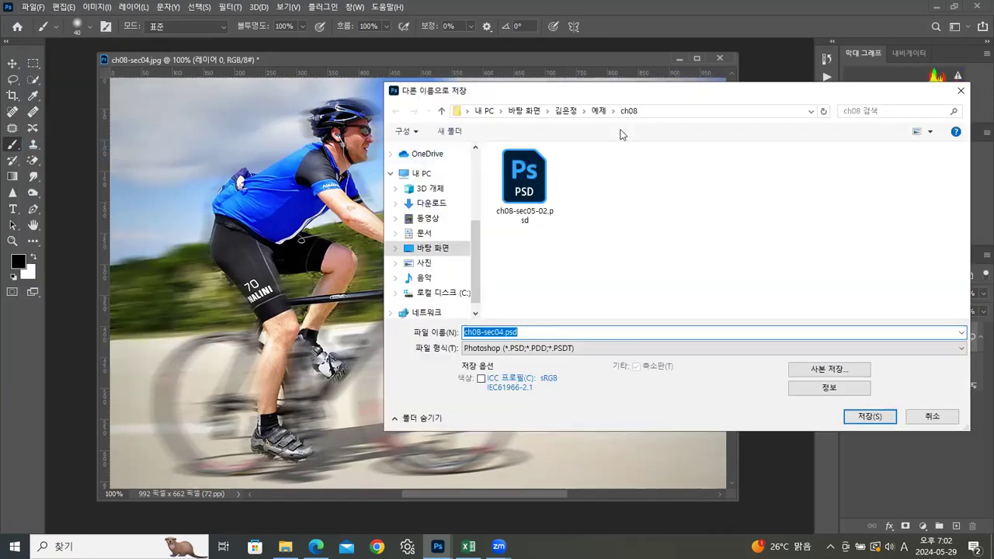
{"action": "left_click", "coordinate": [575, 111]}
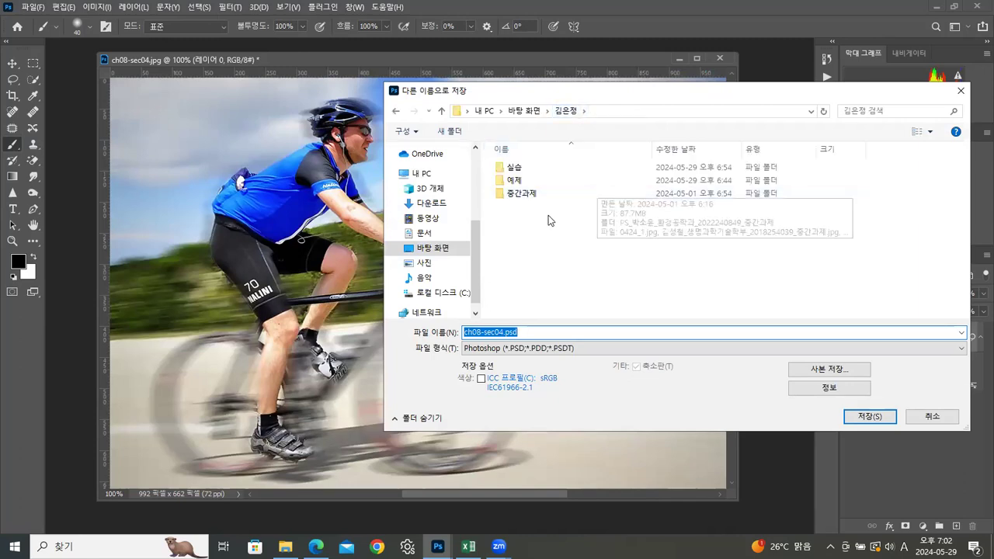
{"action": "left_click", "coordinate": [516, 169]}
{"action": "double_click", "coordinate": [516, 169]}
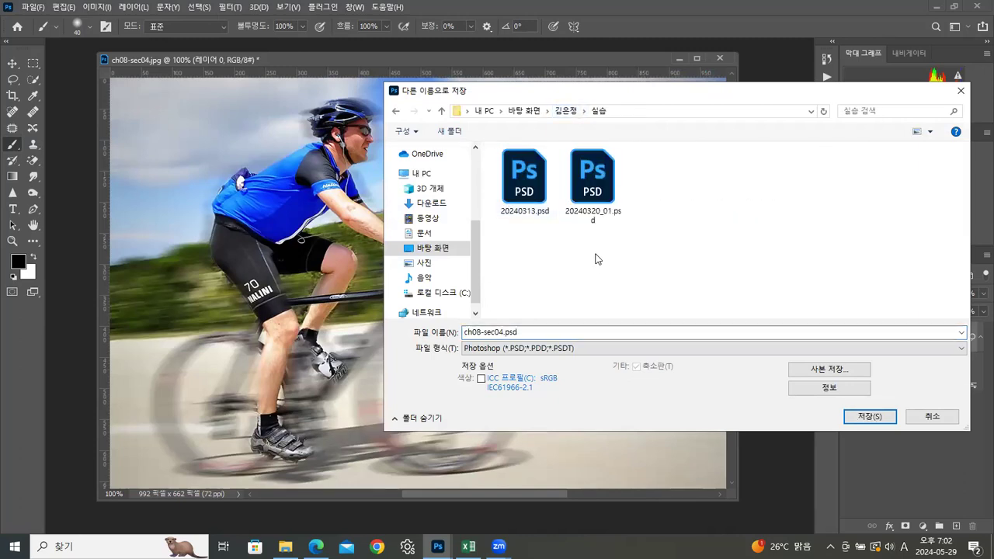
{"action": "left_click", "coordinate": [594, 217]}
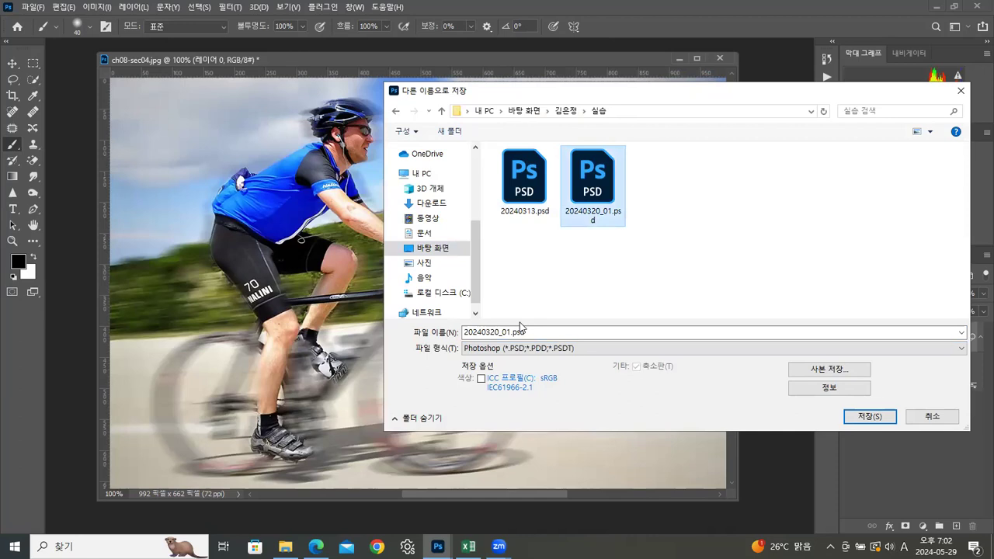
Step: Check the 실습 folder in File Explorer for the most recent dated and numbered practice files
{"action": "left_click", "coordinate": [285, 547]}
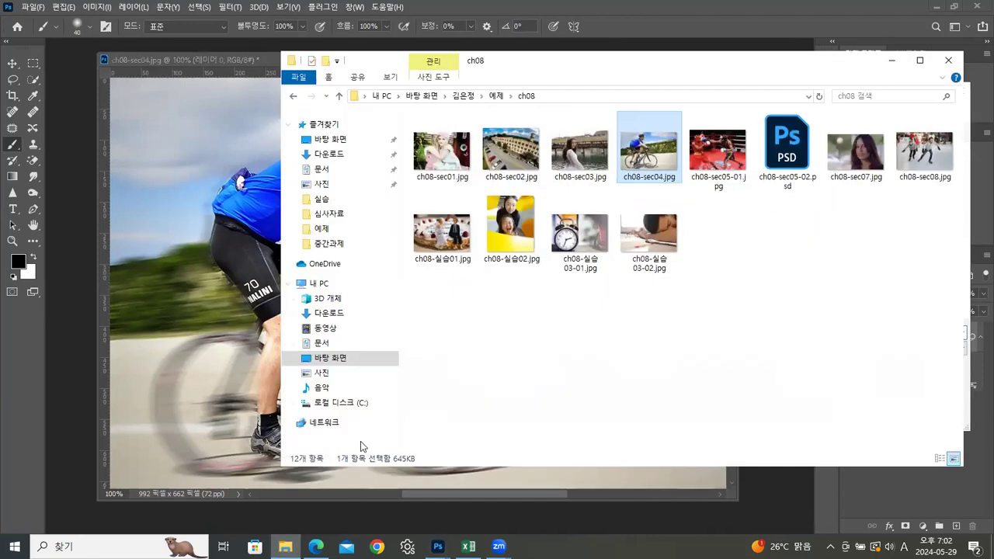
{"action": "left_click", "coordinate": [464, 100]}
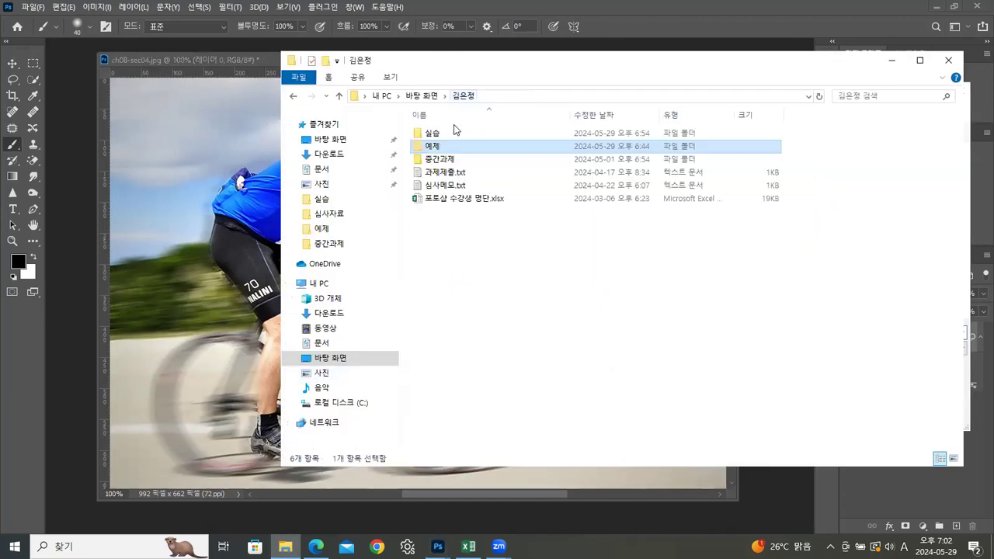
{"action": "double_click", "coordinate": [453, 130]}
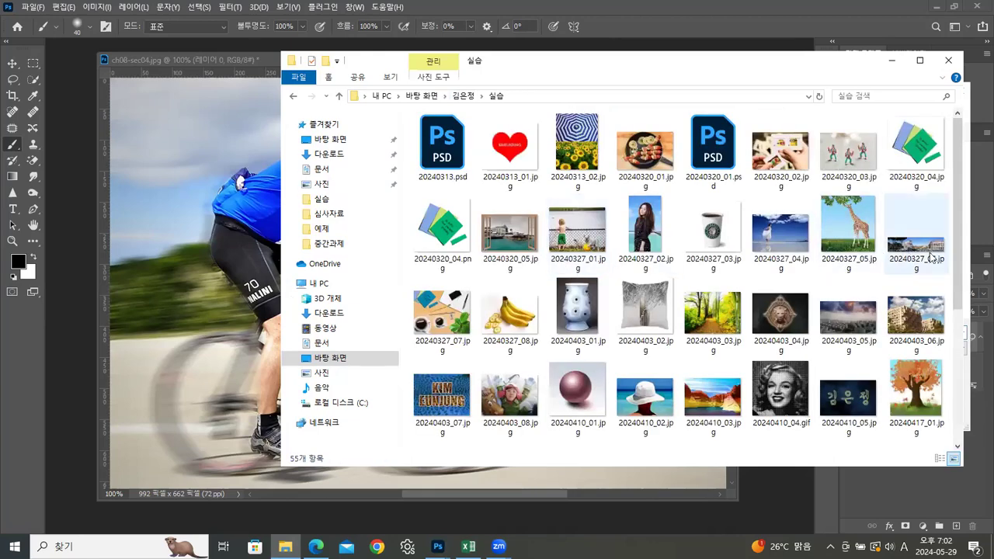
{"action": "scroll", "coordinate": [957, 309], "scroll_direction": "down", "scroll_amount": 3}
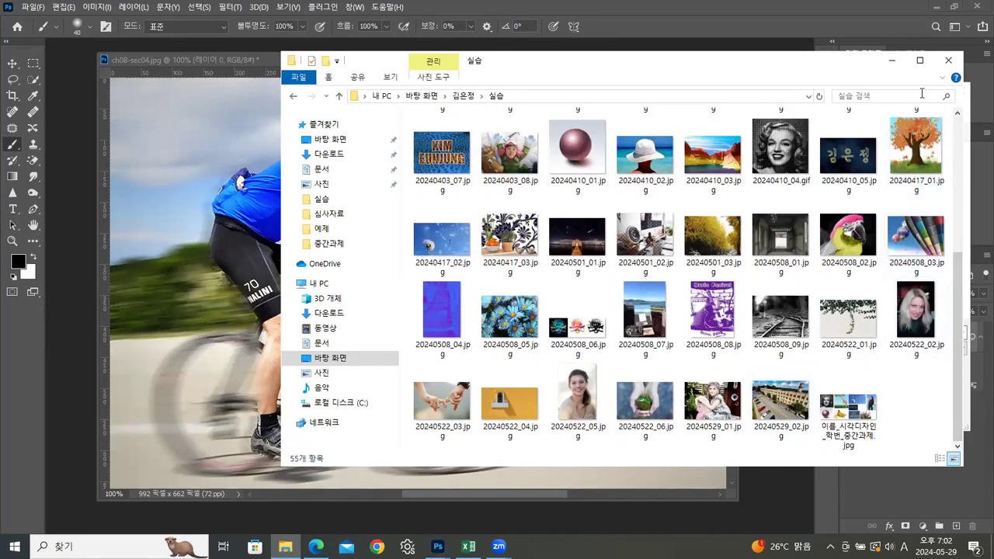
{"action": "left_click", "coordinate": [893, 62]}
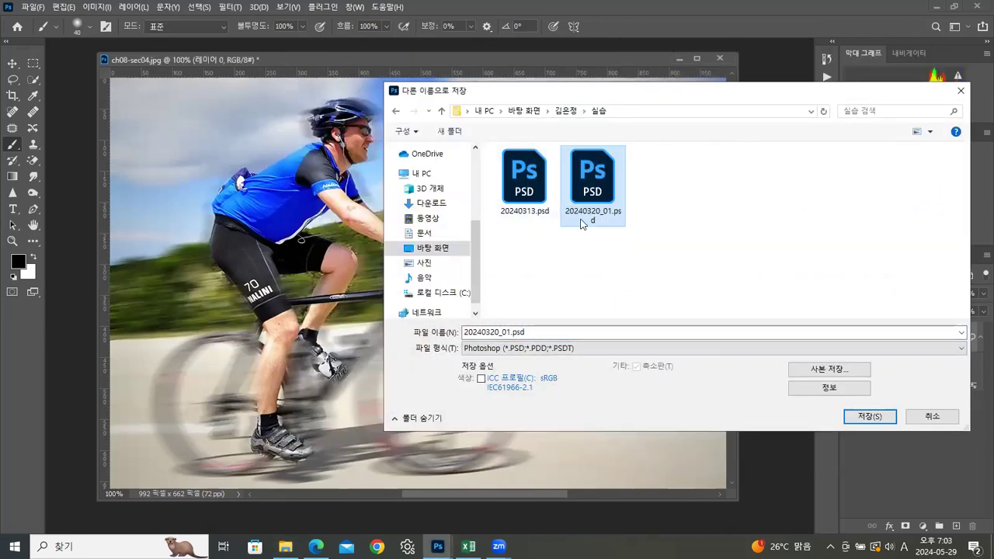
Step: Name the Photoshop file 20240529_03.psd, save it in the 실습 folder and close the document
{"action": "left_click", "coordinate": [500, 332]}
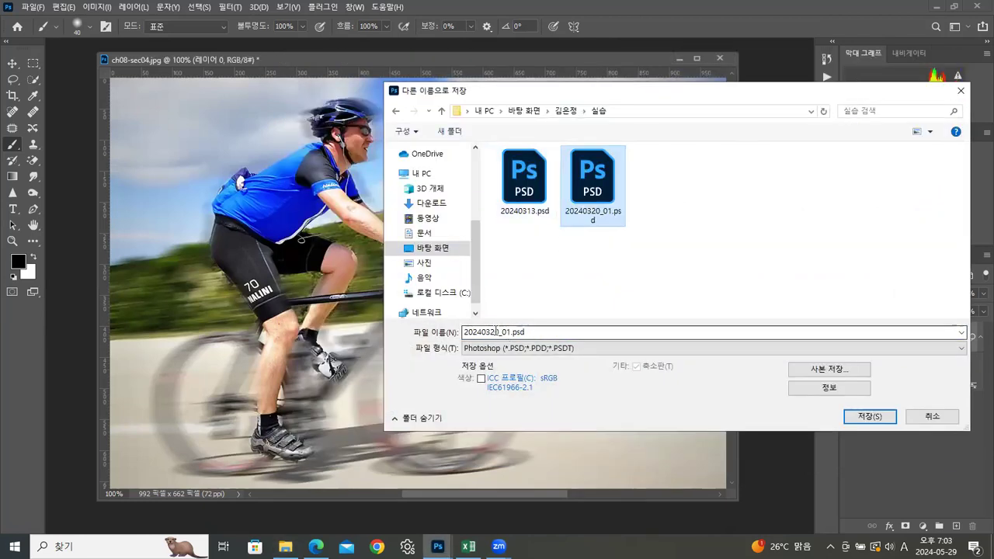
{"action": "double_click", "coordinate": [505, 332]}
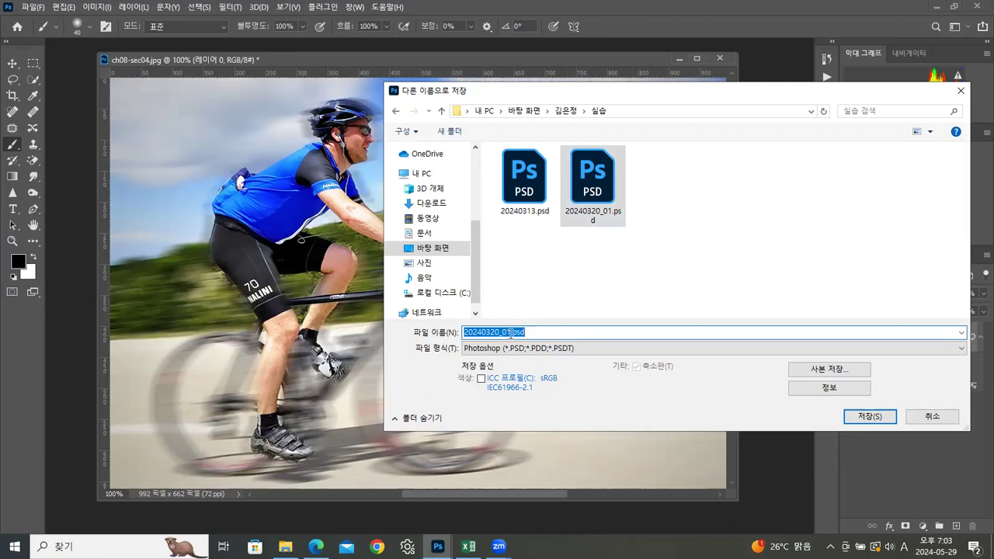
{"action": "left_click", "coordinate": [511, 333]}
{"action": "key", "text": "BackSpace"}
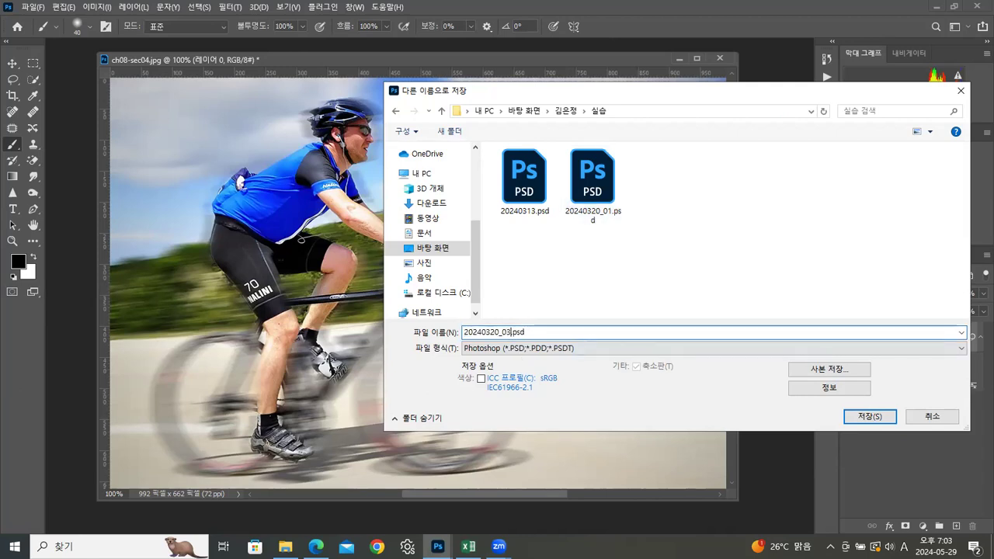
{"action": "key", "text": "BackSpace"}
{"action": "key", "text": "BackSpace"}
{"action": "key", "text": "BackSpace"}
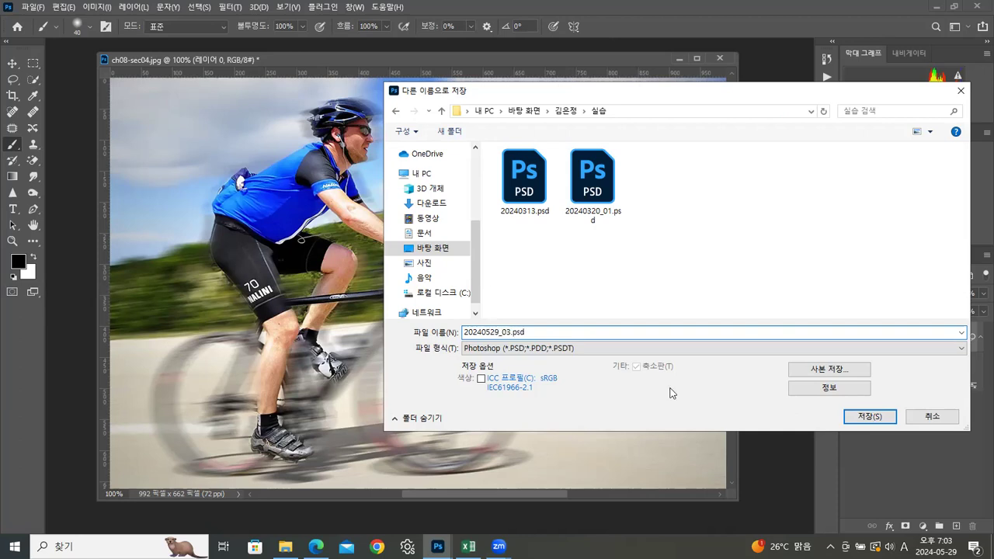
{"action": "left_click", "coordinate": [866, 418]}
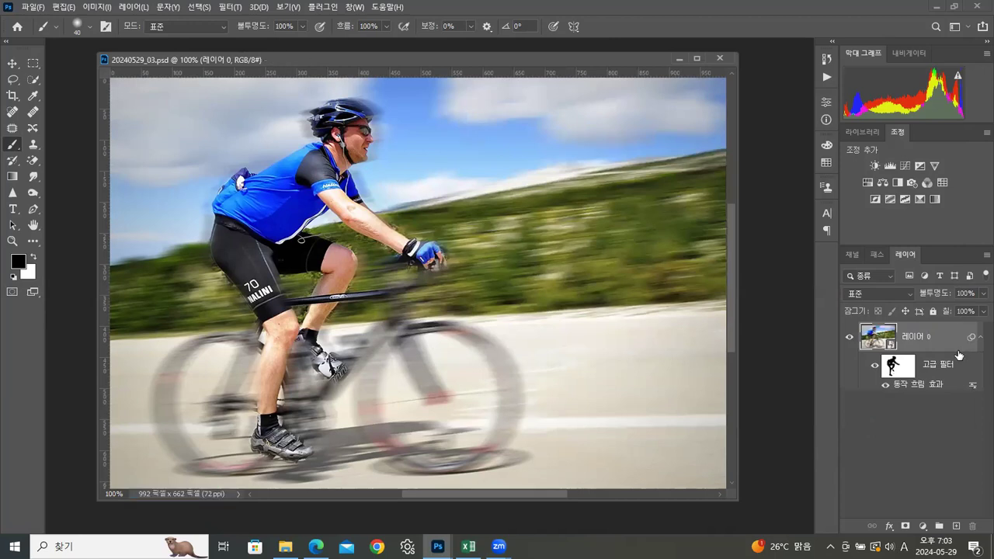
{"action": "left_click", "coordinate": [720, 59]}
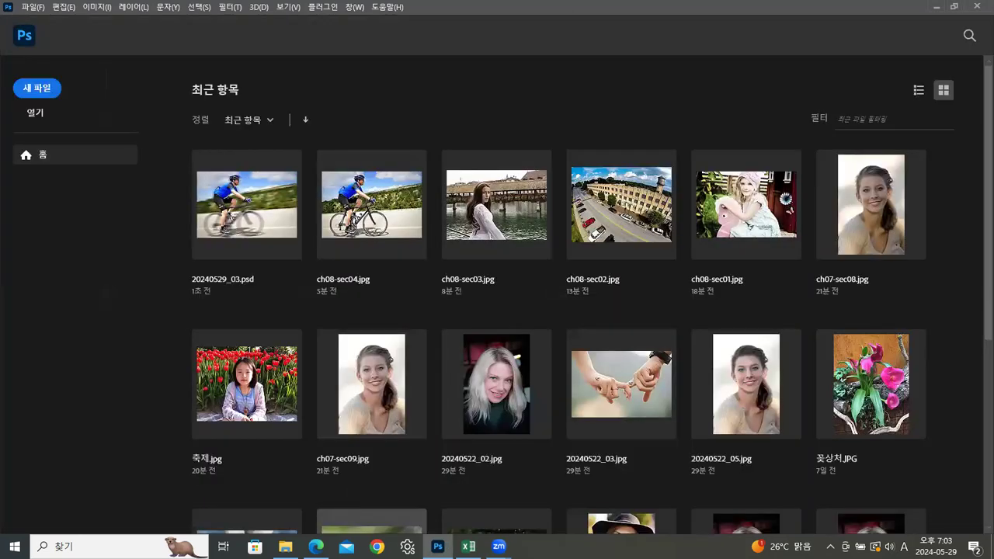
Step: Open ch08-sec05-01.jpg from the 예제 > ch08 folder in Photoshop and float it in its own window
{"action": "left_click", "coordinate": [286, 547]}
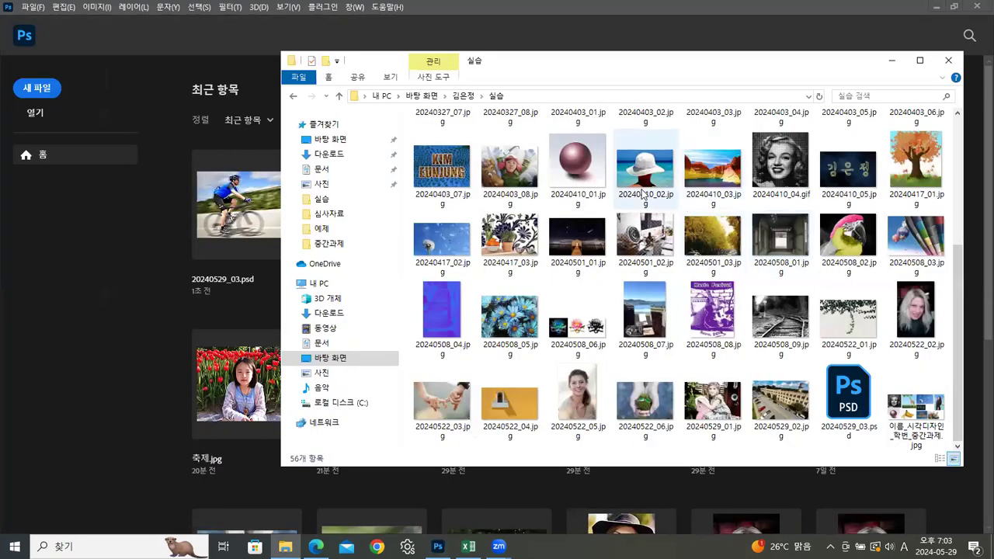
{"action": "left_click", "coordinate": [463, 96]}
{"action": "double_click", "coordinate": [441, 147]}
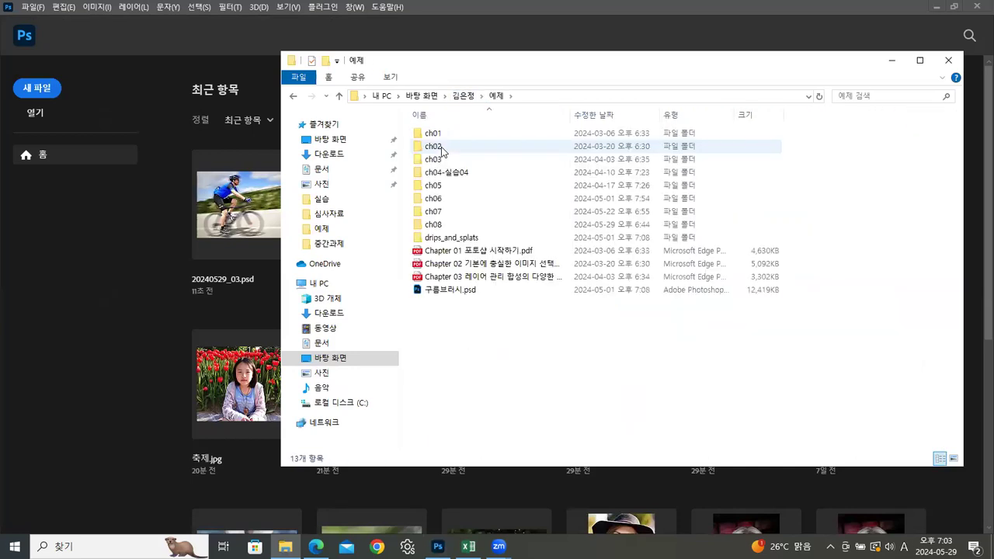
{"action": "double_click", "coordinate": [431, 224]}
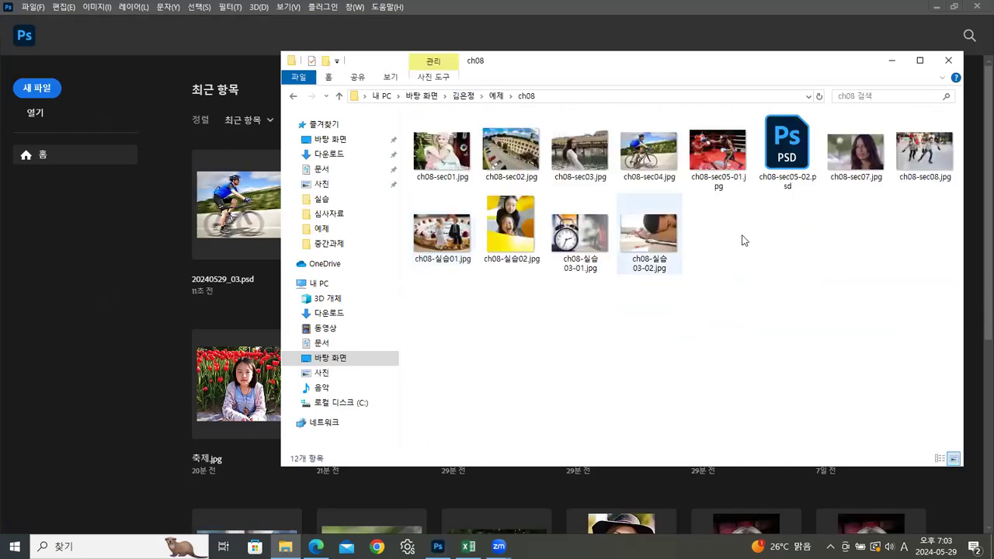
{"action": "left_click", "coordinate": [718, 153]}
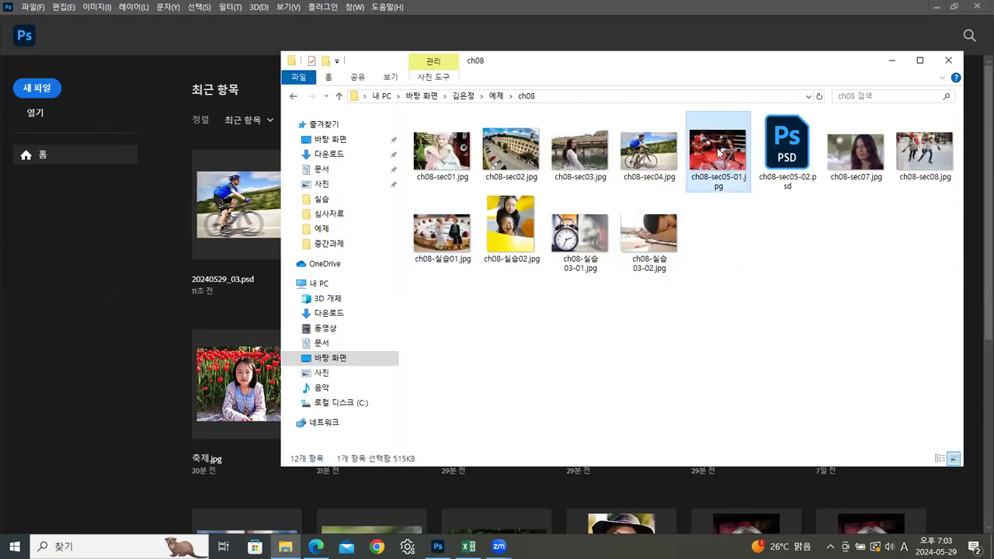
{"action": "left_click_drag", "start_coordinate": [719, 152], "coordinate": [115, 321]}
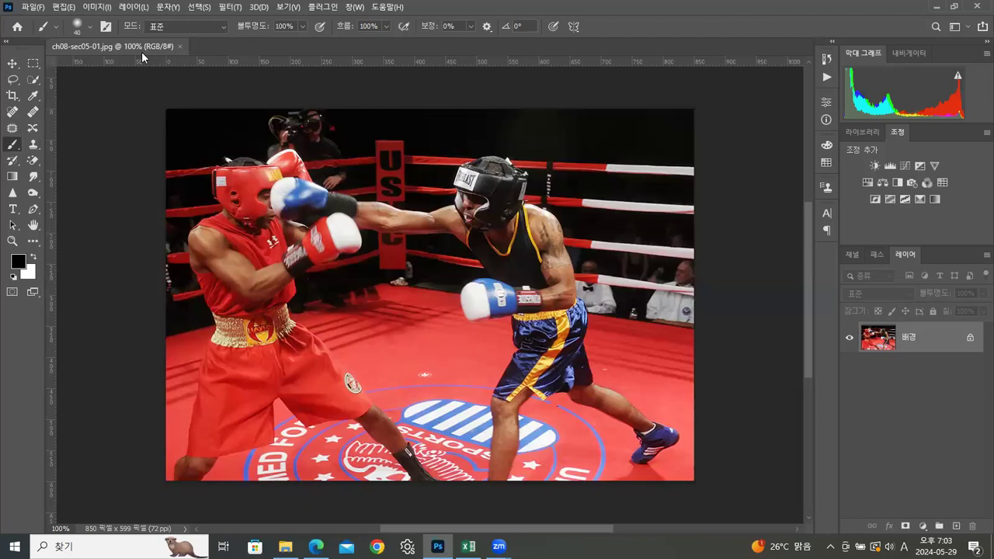
{"action": "left_click_drag", "start_coordinate": [143, 45], "coordinate": [367, 56]}
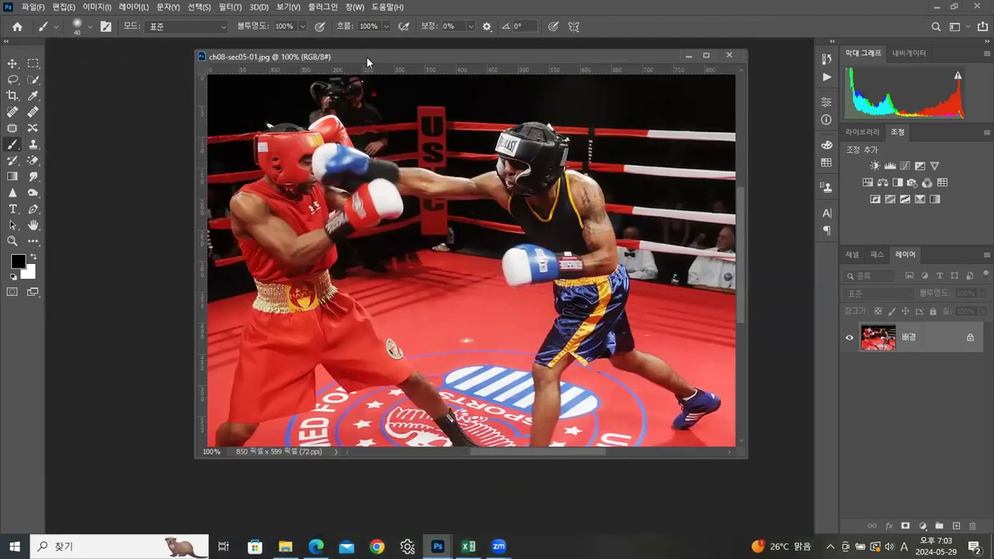
{"action": "left_click", "coordinate": [230, 7]}
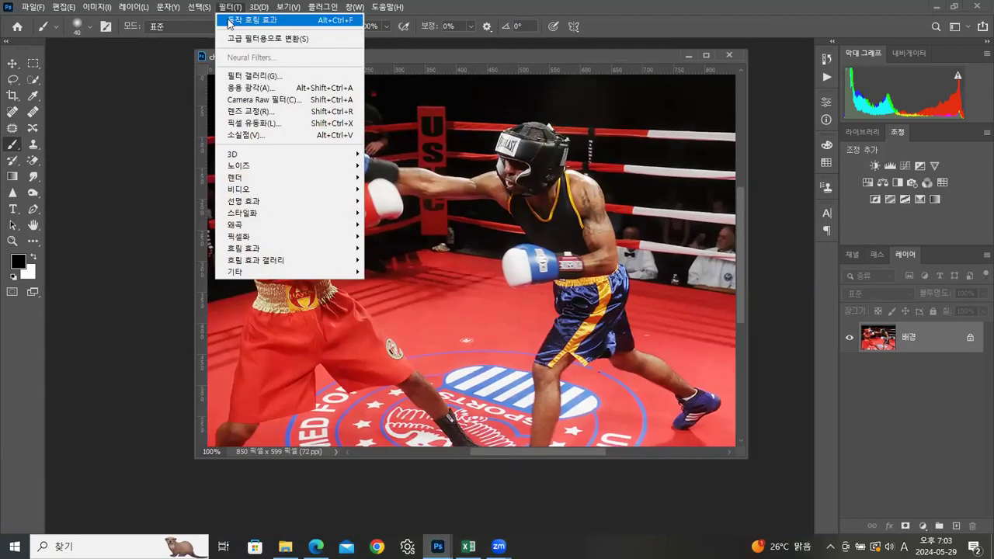
{"action": "mouse_move", "coordinate": [250, 249]}
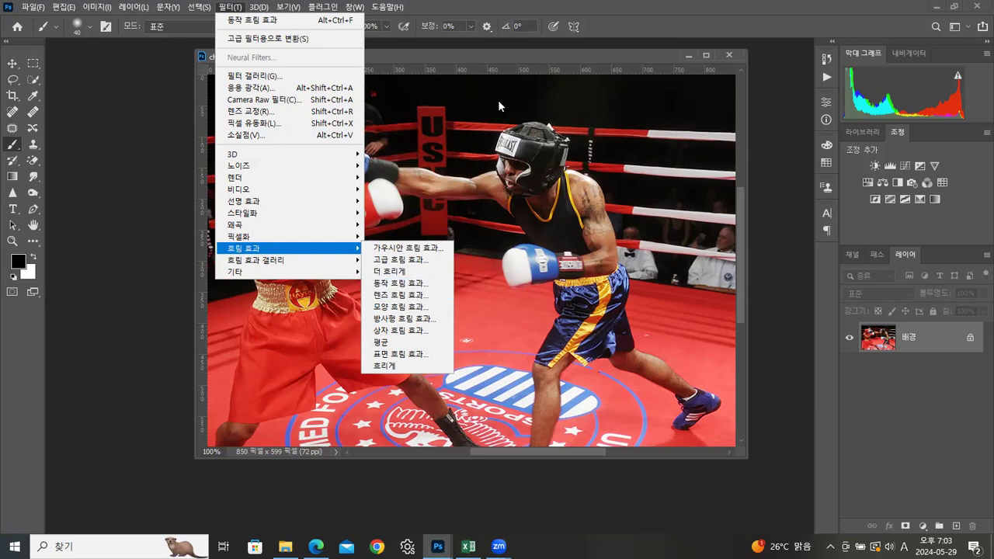
{"action": "left_click", "coordinate": [508, 50]}
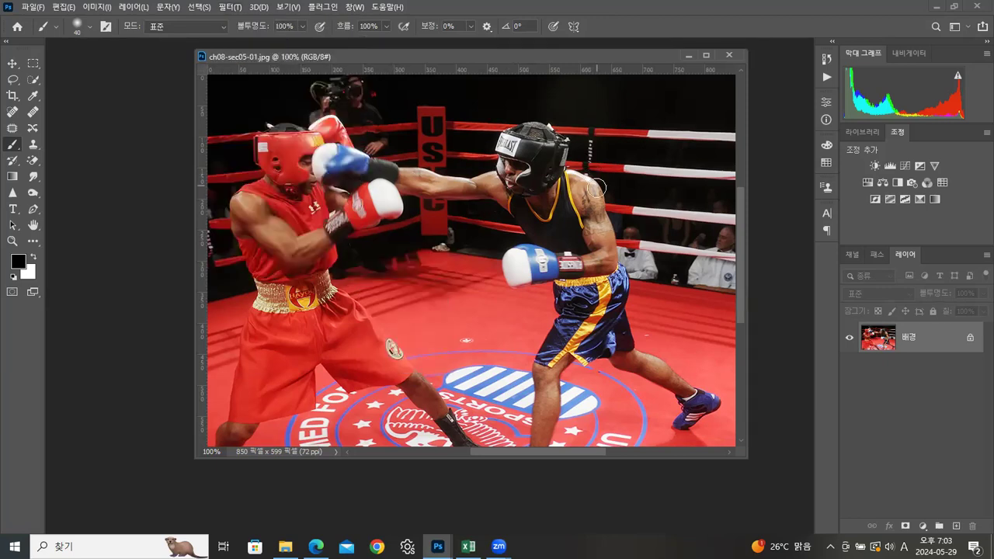
Step: Draw a freehand Lasso selection around the blue punching glove, the struck boxer's face and the extended forearm
{"action": "left_click_drag", "start_coordinate": [429, 53], "coordinate": [343, 58]}
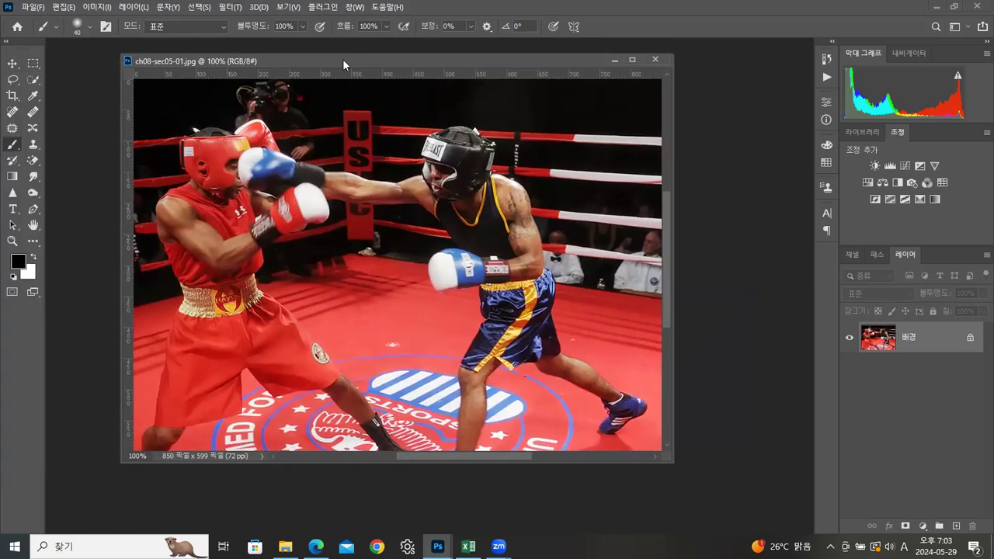
{"action": "left_click", "coordinate": [37, 60]}
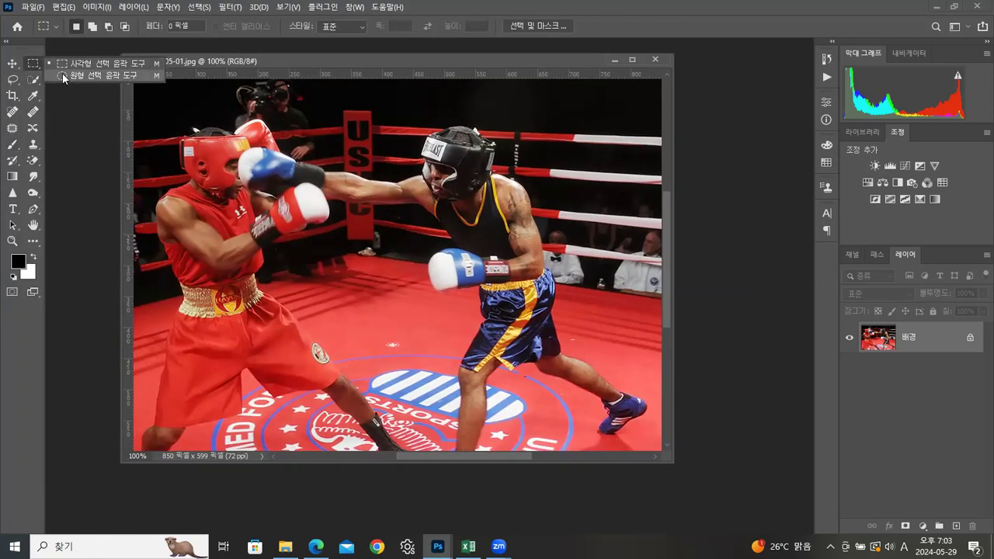
{"action": "left_click", "coordinate": [12, 79]}
{"action": "mouse_move", "coordinate": [370, 216]}
{"action": "left_mouse_down"}
{"action": "mouse_move", "coordinate": [281, 217]}
{"action": "mouse_move", "coordinate": [214, 196]}
{"action": "mouse_move", "coordinate": [276, 129]}
{"action": "left_mouse_up"}
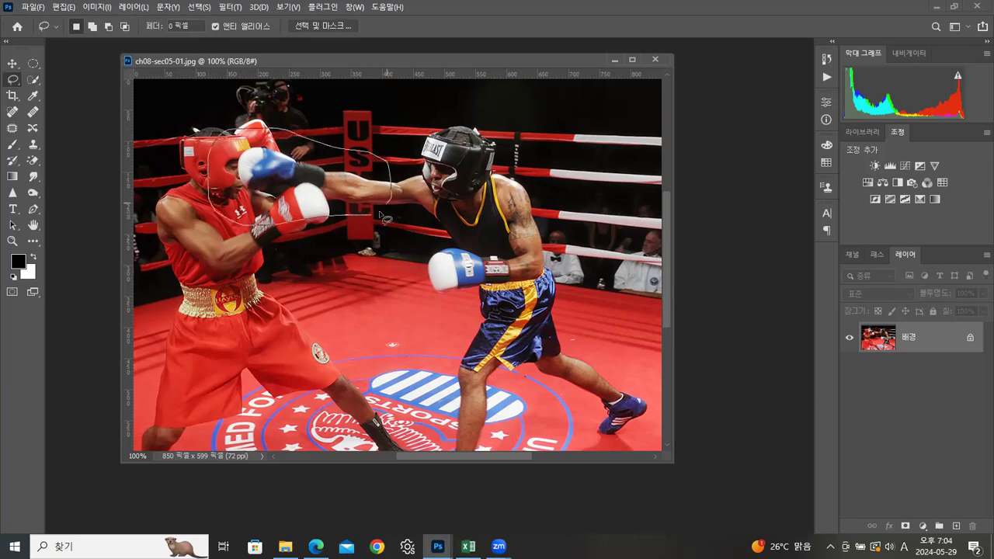
{"action": "left_click_drag", "start_coordinate": [379, 223], "coordinate": [378, 223]}
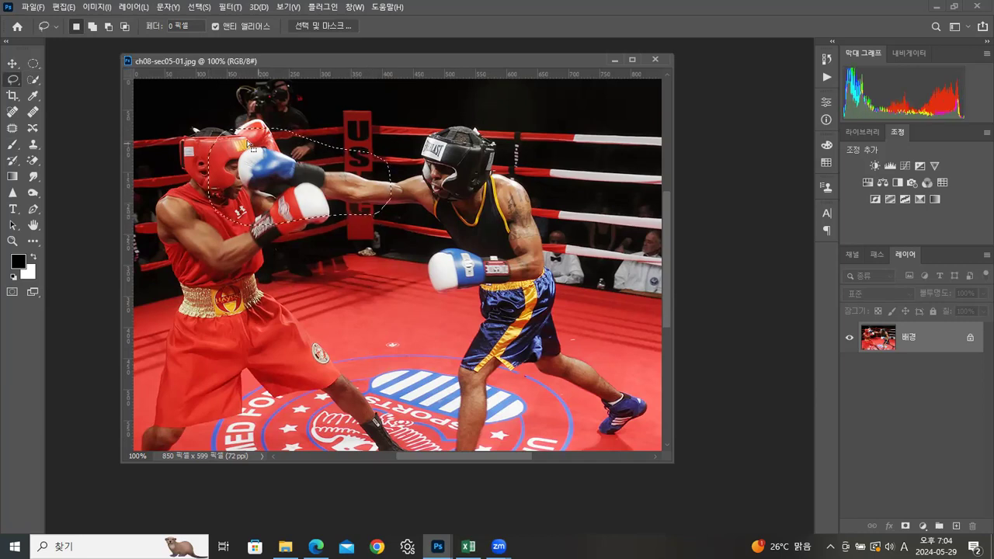
Step: Feather the lasso selection by 20 pixels and copy the selected punch area to a new layer
{"action": "left_click", "coordinate": [201, 11]}
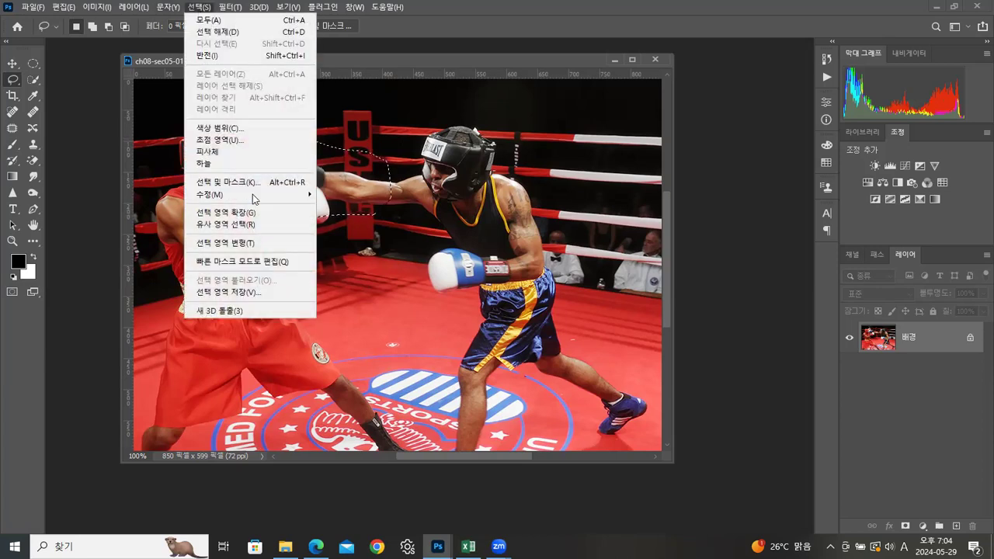
{"action": "mouse_move", "coordinate": [254, 199]}
{"action": "left_click", "coordinate": [338, 241]}
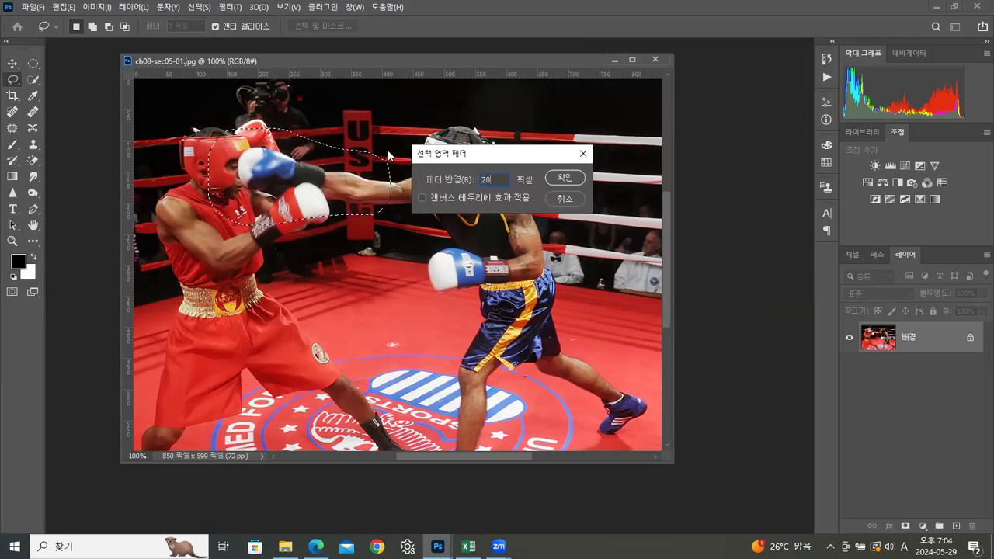
{"action": "left_click", "coordinate": [561, 177]}
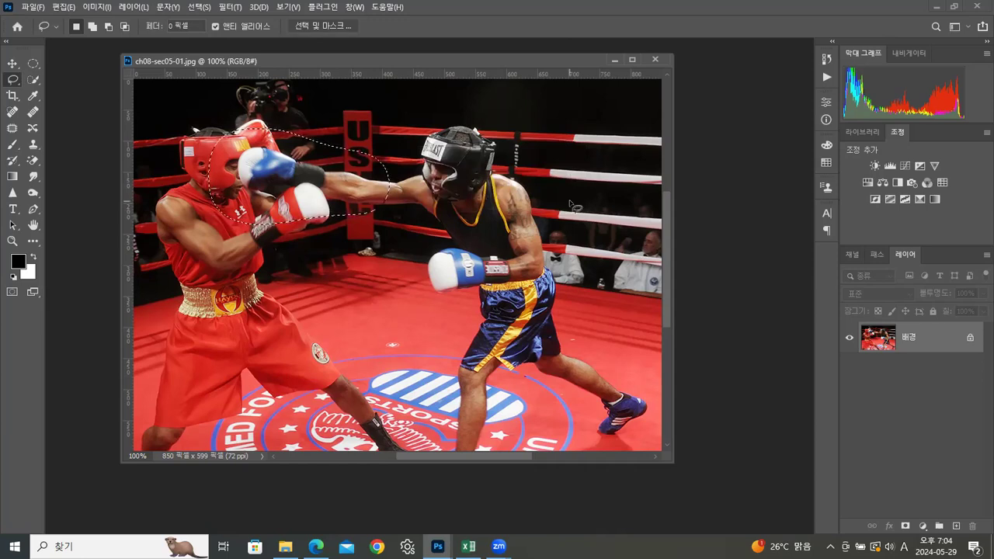
{"action": "key", "text": "ctrl+j"}
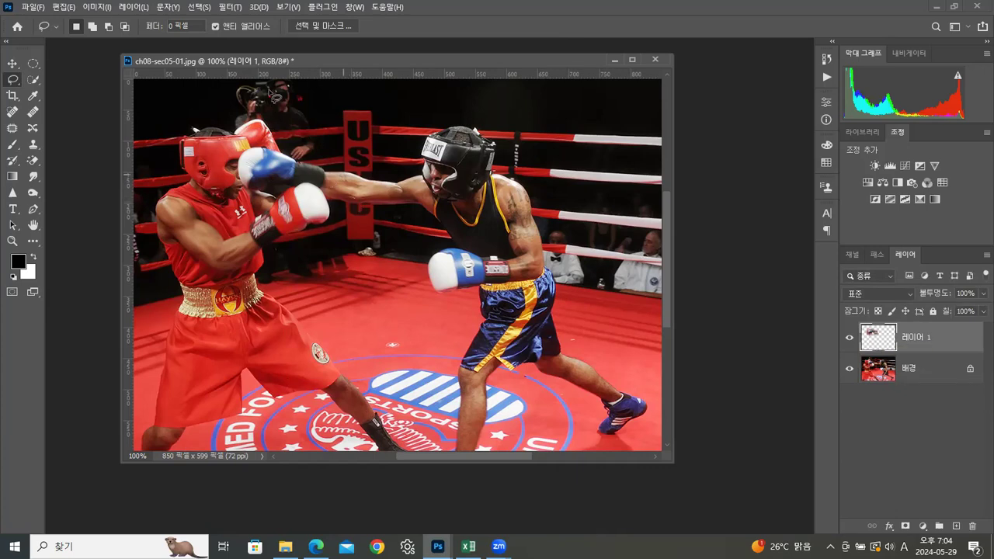
Step: Apply a Motion Blur to the copied punch layer with an angle of -7° and a distance of 42 pixels
{"action": "left_click", "coordinate": [230, 9]}
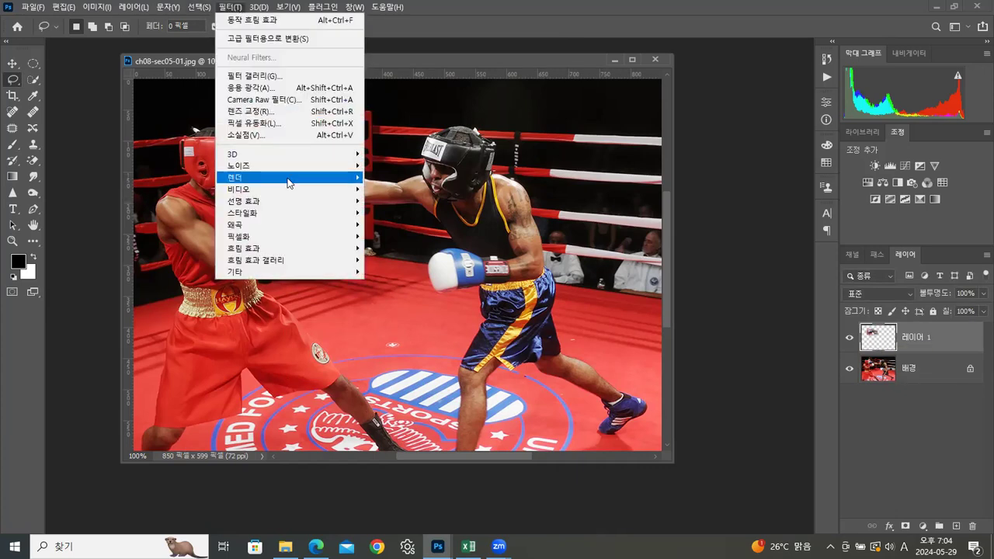
{"action": "mouse_move", "coordinate": [361, 250]}
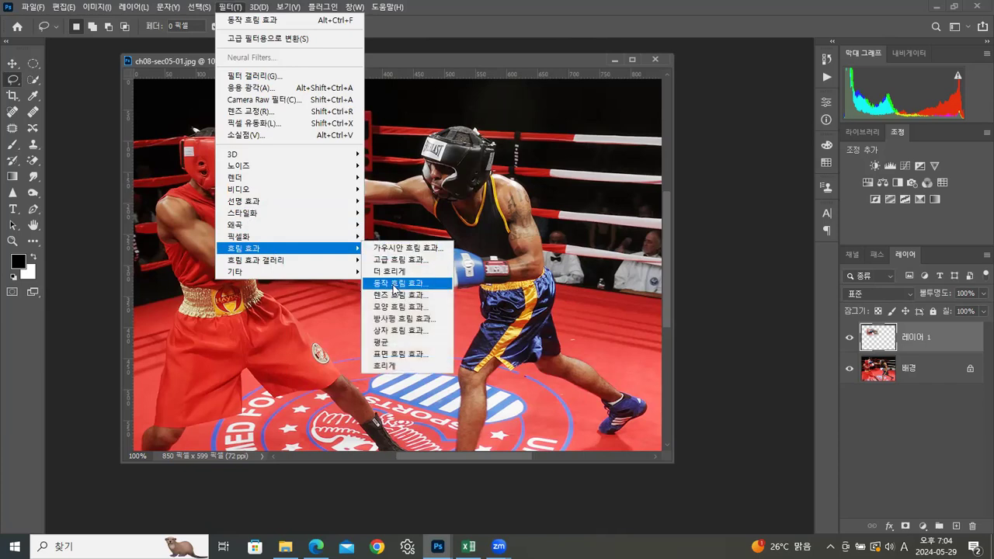
{"action": "left_click", "coordinate": [395, 284]}
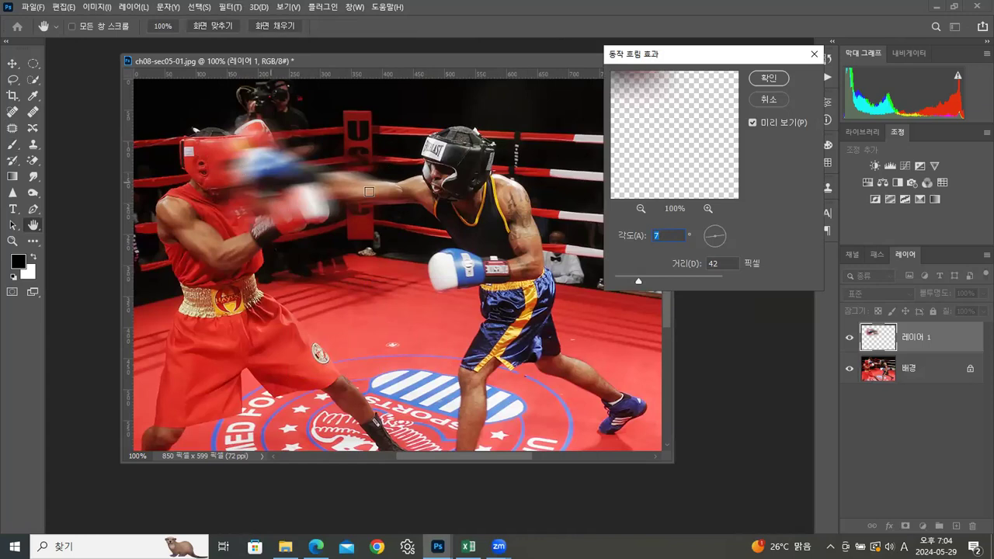
{"action": "left_click", "coordinate": [723, 237]}
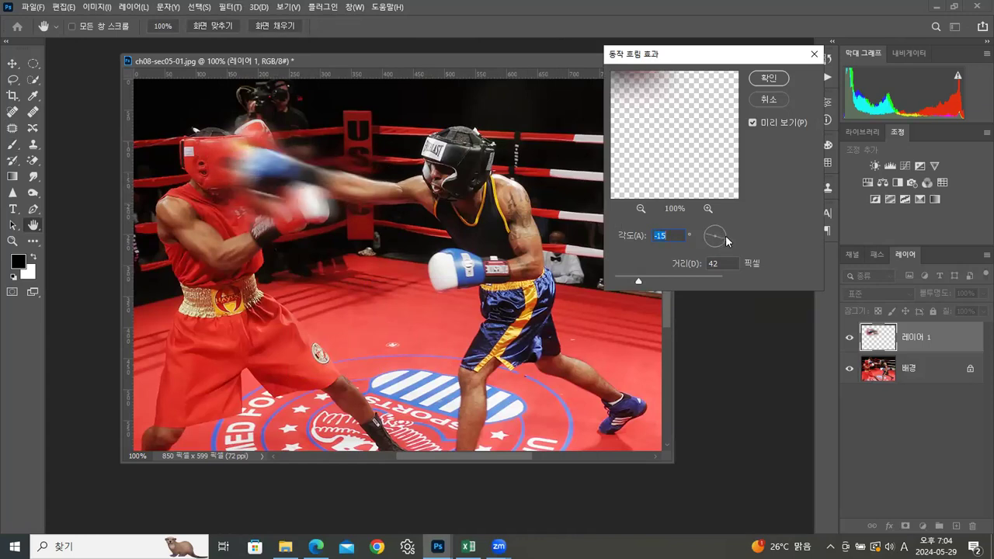
{"action": "left_click", "coordinate": [724, 236]}
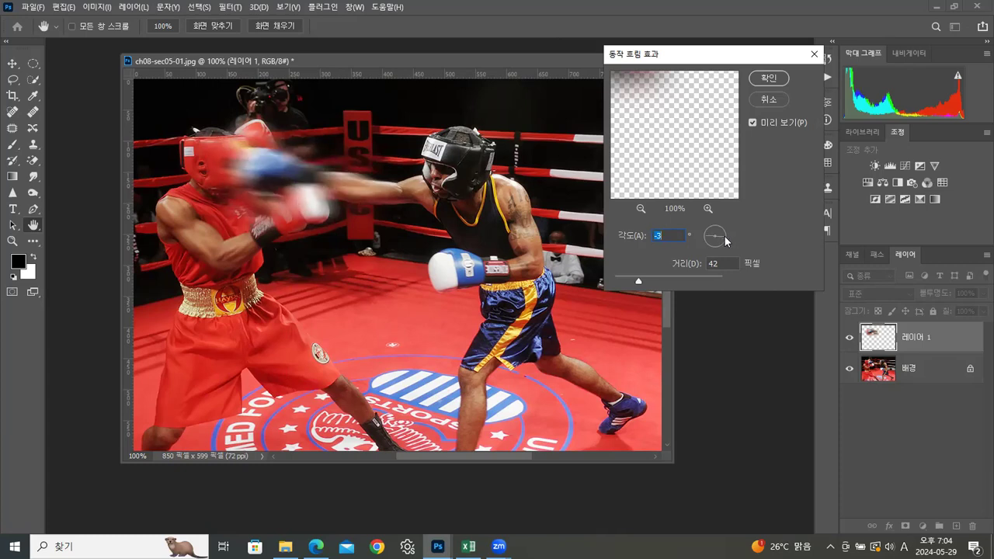
{"action": "left_click", "coordinate": [725, 239]}
{"action": "mouse_move", "coordinate": [638, 279]}
{"action": "left_mouse_down"}
{"action": "mouse_move", "coordinate": [626, 284]}
{"action": "mouse_move", "coordinate": [640, 286]}
{"action": "left_mouse_up"}
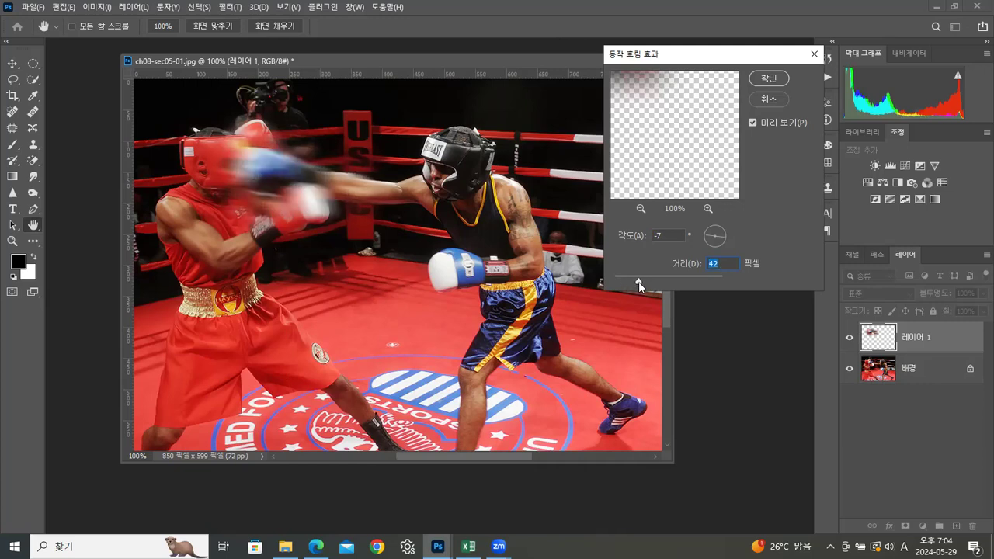
{"action": "left_click", "coordinate": [769, 78]}
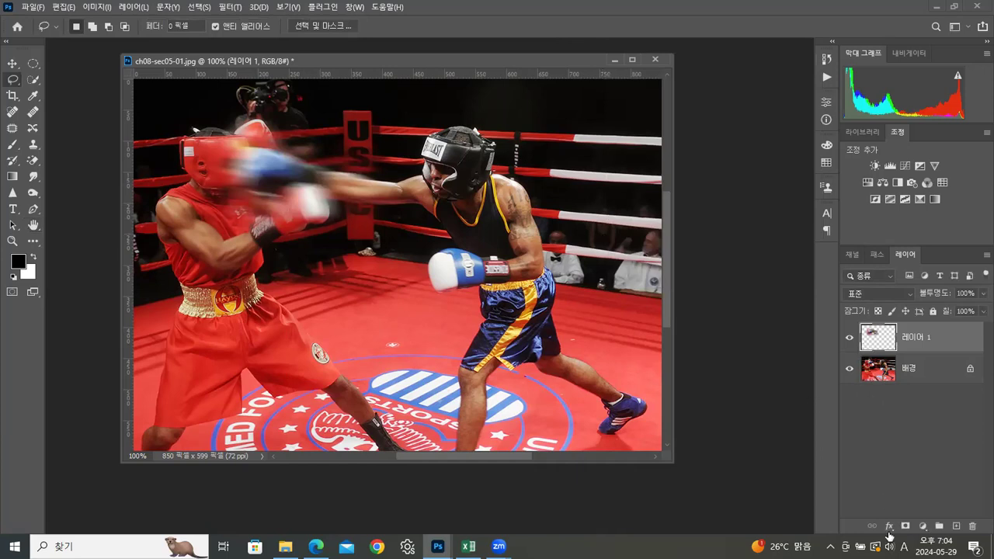
Step: Add a layer mask to the blurred layer and paint it black with the Brush over the struck boxer's red gloves and their surroundings
{"action": "left_click", "coordinate": [905, 527]}
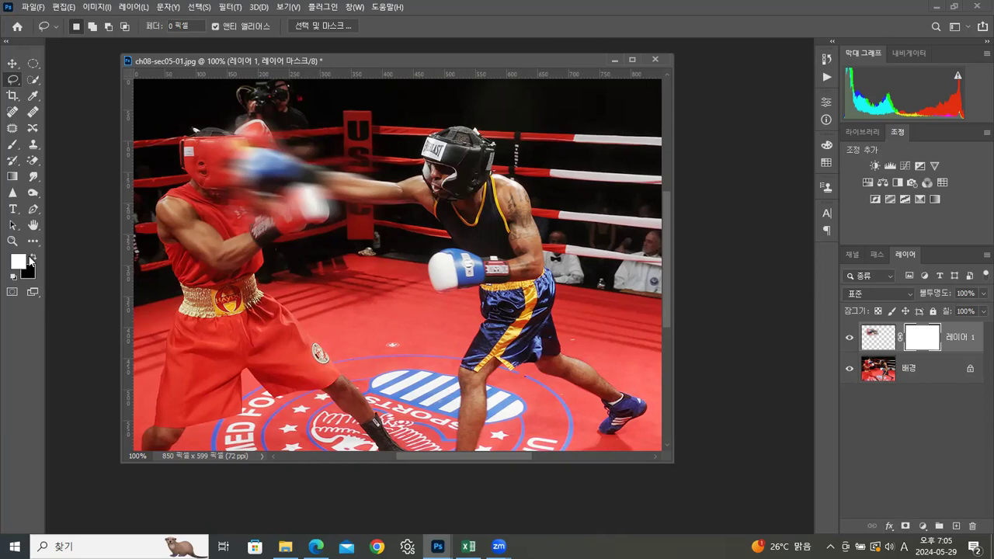
{"action": "left_click", "coordinate": [33, 258]}
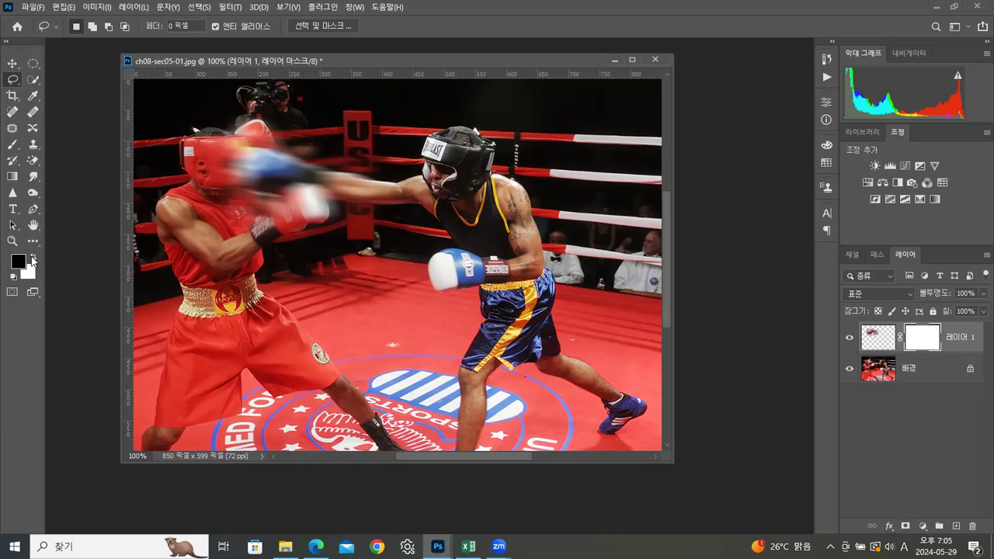
{"action": "left_click", "coordinate": [14, 146]}
{"action": "mouse_move", "coordinate": [290, 205]}
{"action": "left_mouse_down"}
{"action": "mouse_move", "coordinate": [265, 214]}
{"action": "mouse_move", "coordinate": [303, 194]}
{"action": "mouse_move", "coordinate": [328, 215]}
{"action": "mouse_move", "coordinate": [289, 221]}
{"action": "mouse_move", "coordinate": [234, 204]}
{"action": "mouse_move", "coordinate": [357, 212]}
{"action": "left_mouse_up"}
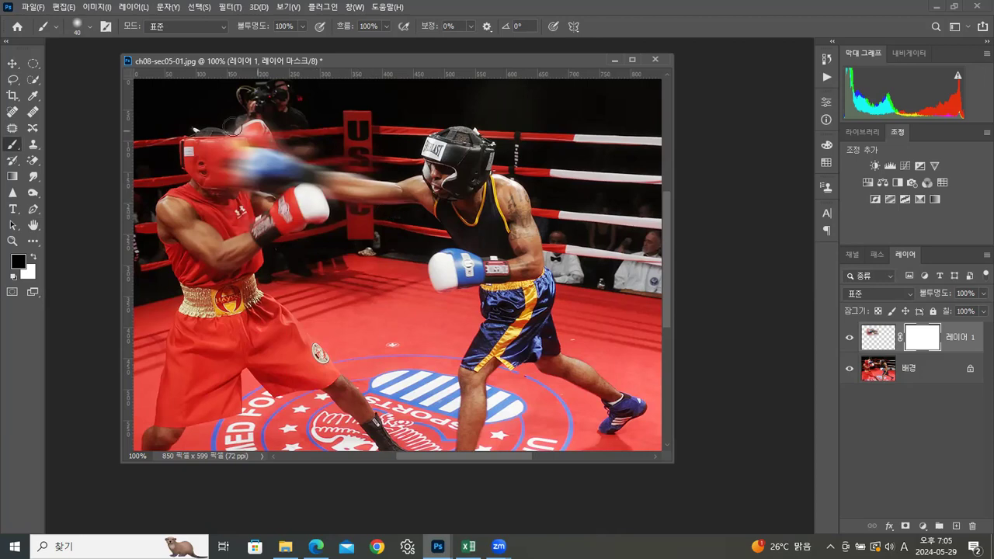
{"action": "mouse_move", "coordinate": [242, 124]}
{"action": "left_mouse_down"}
{"action": "mouse_move", "coordinate": [271, 124]}
{"action": "mouse_move", "coordinate": [237, 133]}
{"action": "mouse_move", "coordinate": [299, 140]}
{"action": "mouse_move", "coordinate": [332, 160]}
{"action": "mouse_move", "coordinate": [387, 164]}
{"action": "mouse_move", "coordinate": [345, 145]}
{"action": "mouse_move", "coordinate": [388, 153]}
{"action": "mouse_move", "coordinate": [336, 229]}
{"action": "mouse_move", "coordinate": [369, 185]}
{"action": "mouse_move", "coordinate": [365, 149]}
{"action": "mouse_move", "coordinate": [341, 250]}
{"action": "mouse_move", "coordinate": [326, 216]}
{"action": "left_mouse_up"}
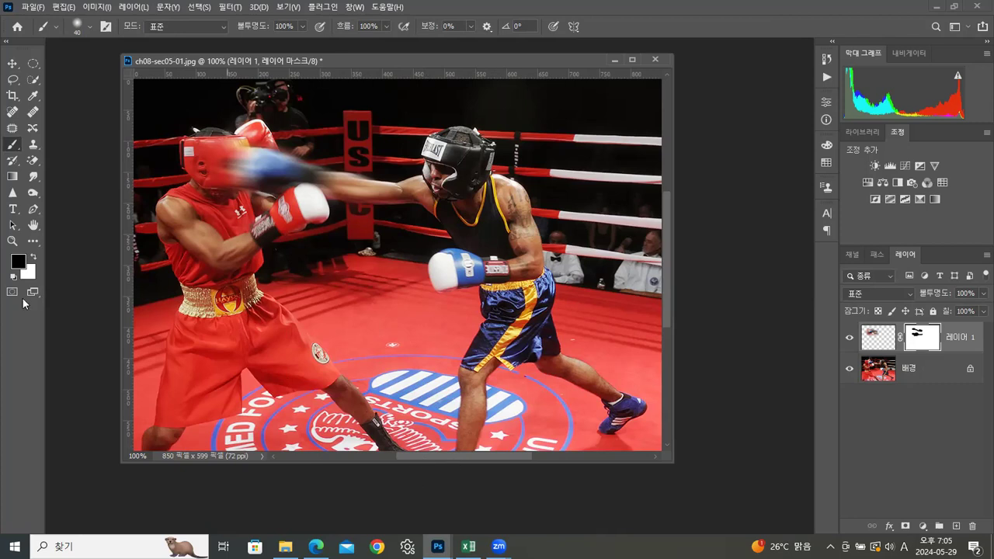
Step: Save a copy of the boxing image as the JPEG 20240529_04.jpg in the 실습 folder at quality 12
{"action": "left_click", "coordinate": [33, 7]}
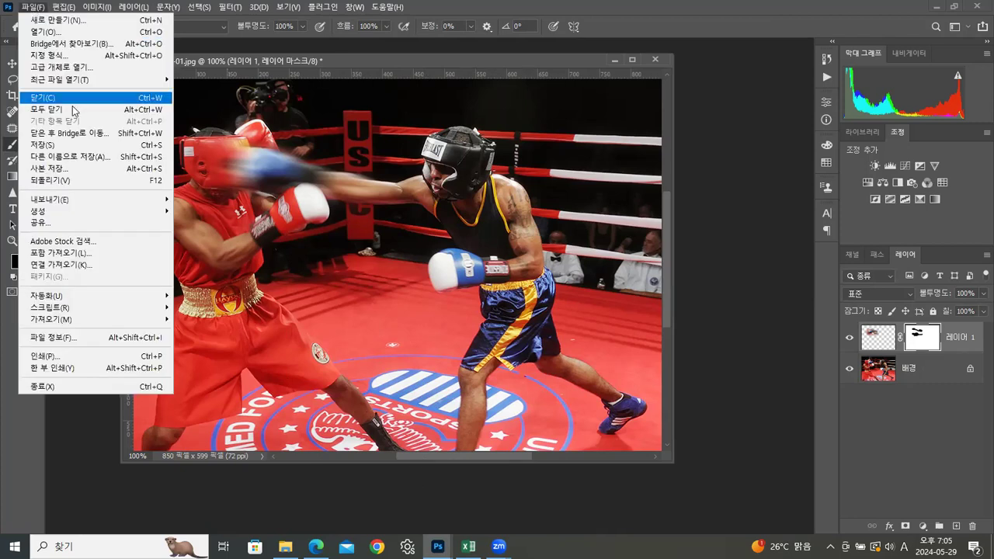
{"action": "left_click", "coordinate": [43, 167]}
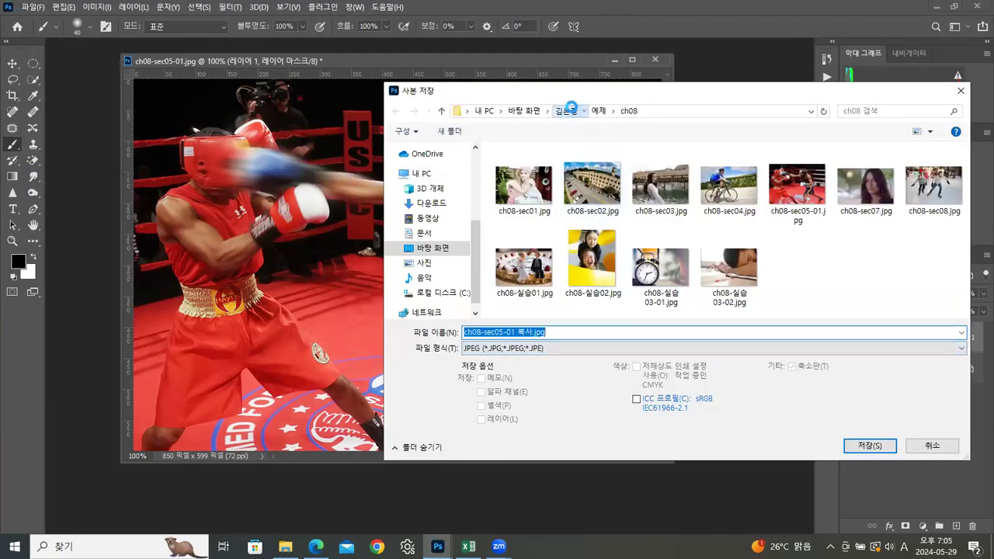
{"action": "left_click", "coordinate": [567, 111]}
{"action": "double_click", "coordinate": [514, 171]}
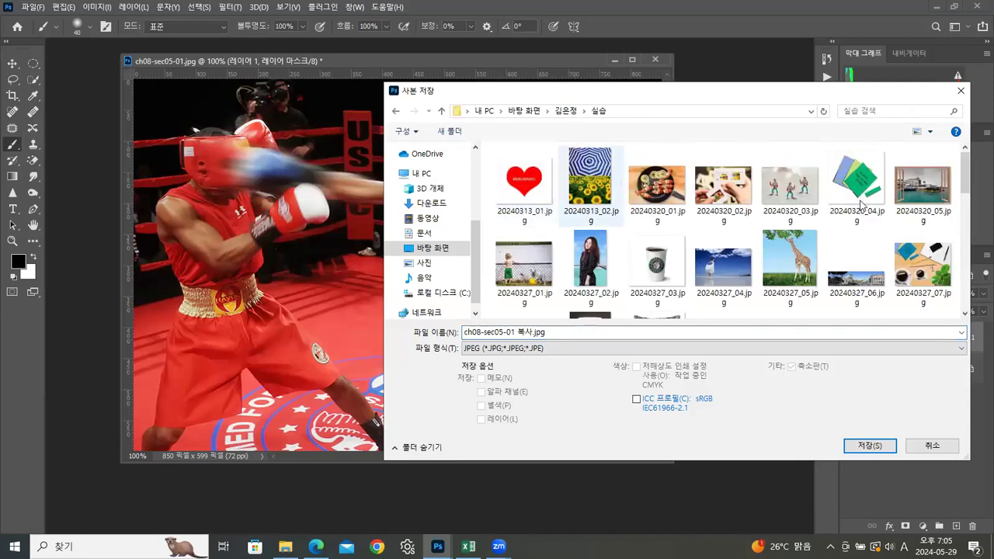
{"action": "left_click_drag", "start_coordinate": [964, 192], "coordinate": [972, 316]}
{"action": "left_click", "coordinate": [524, 272]}
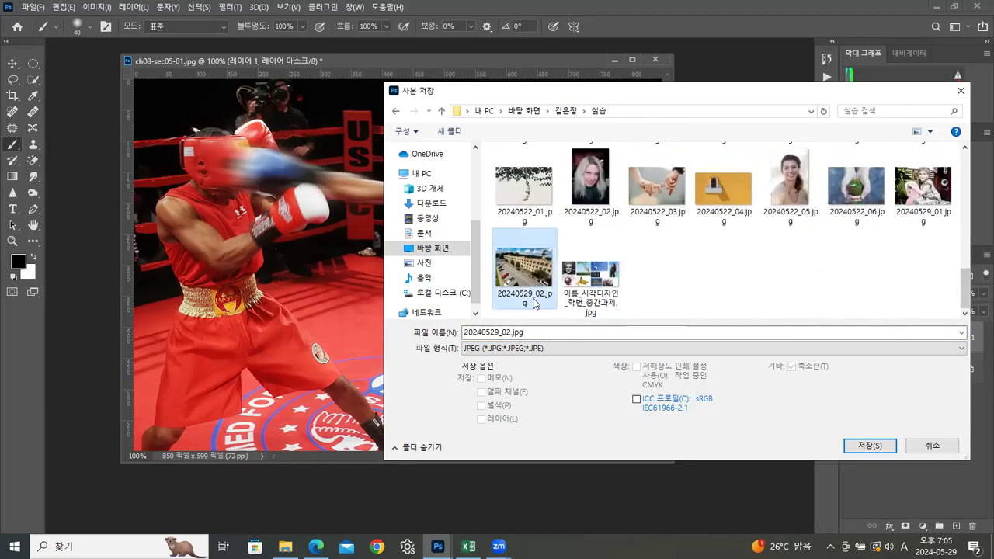
{"action": "left_click", "coordinate": [505, 330]}
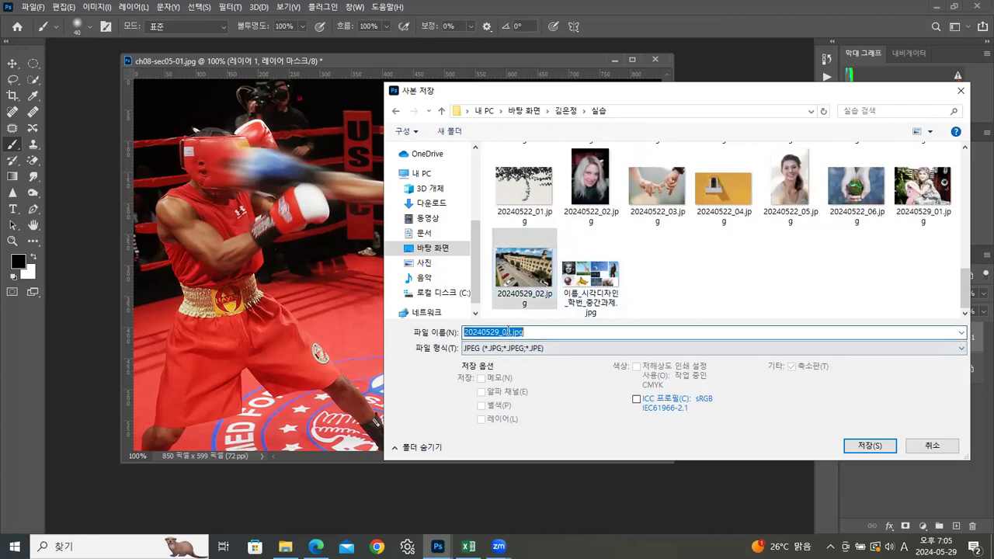
{"action": "left_click", "coordinate": [508, 331]}
{"action": "key", "text": "BackSpace"}
{"action": "type", "text": "4"}
{"action": "left_click", "coordinate": [868, 446]}
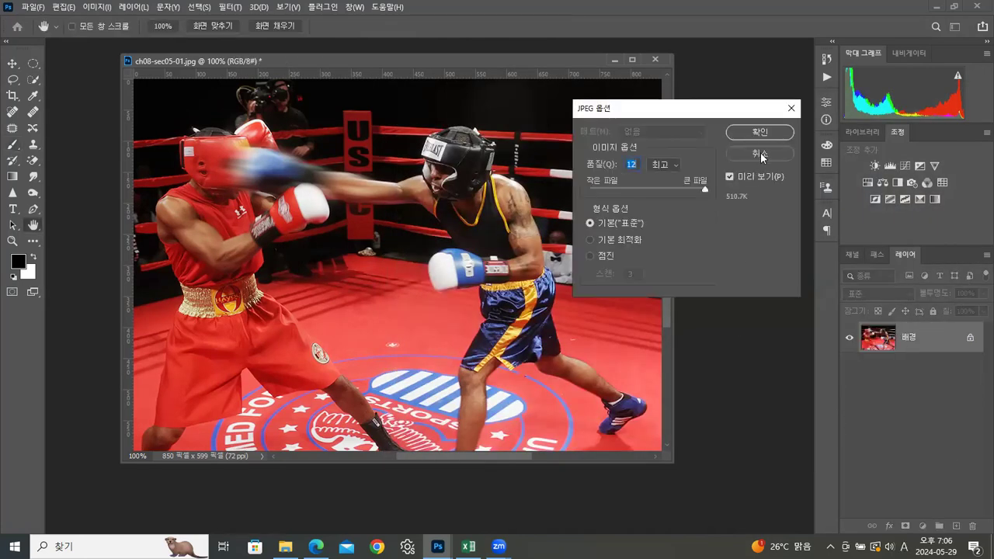
{"action": "left_click", "coordinate": [761, 133]}
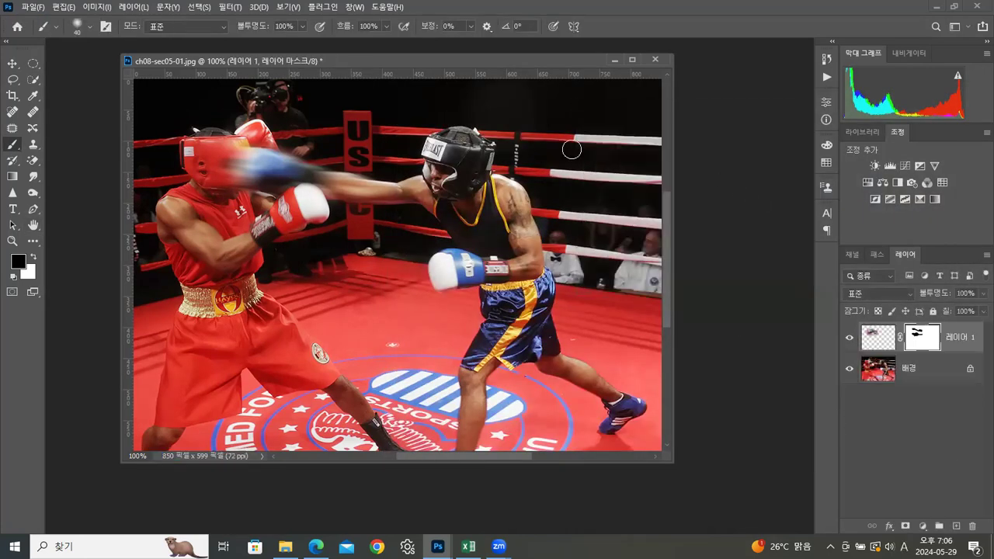
Step: Close ch08-sec05-01.jpg without saving its changes and open ch08-sec05-02.psd
{"action": "left_click", "coordinate": [655, 61]}
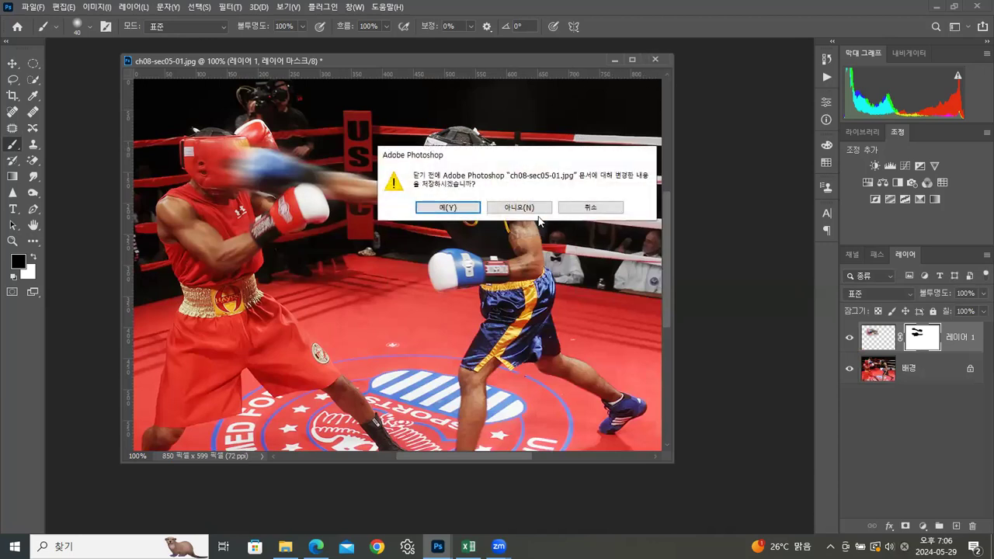
{"action": "left_click", "coordinate": [545, 206]}
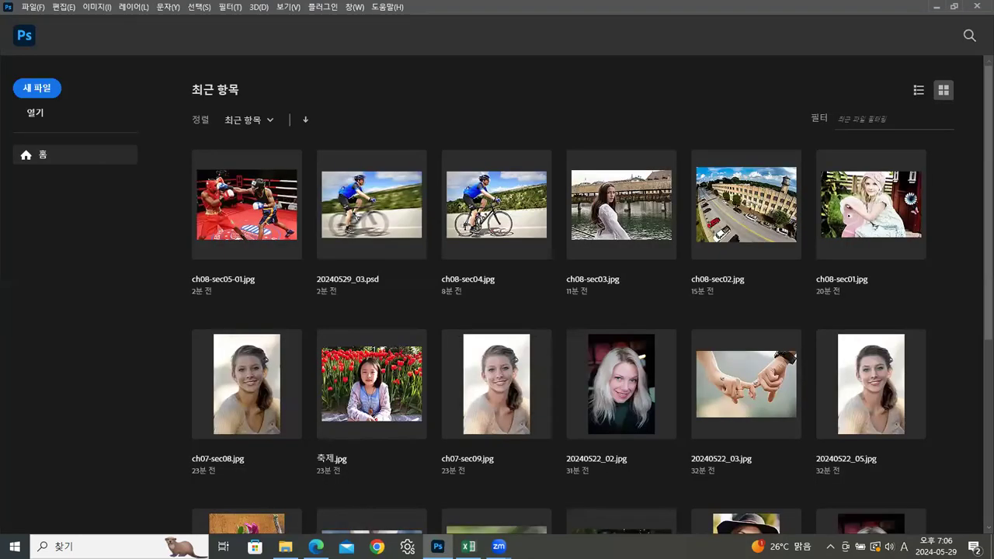
{"action": "key", "text": "alt+Tab"}
{"action": "left_click_drag", "start_coordinate": [787, 148], "coordinate": [76, 340]}
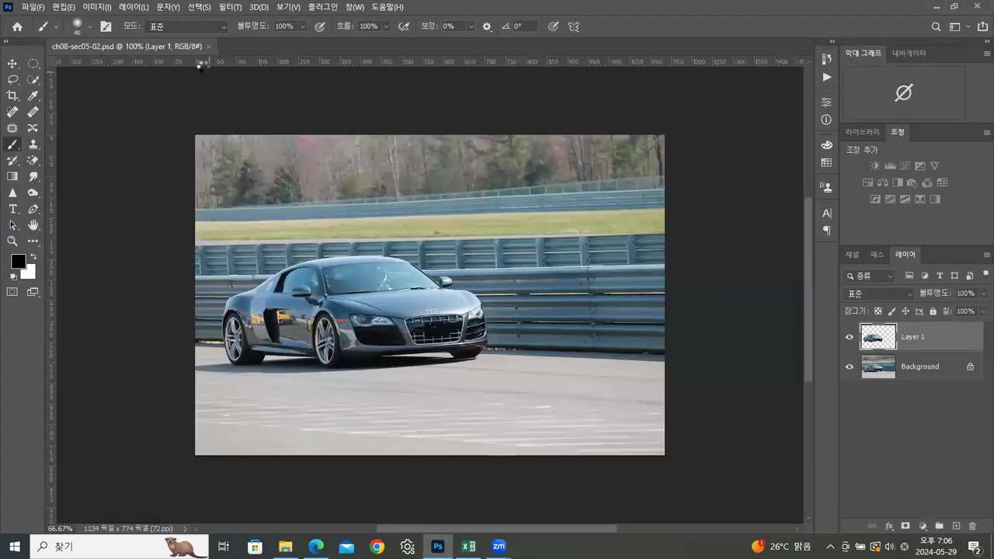
Step: Float the car document in its own window at 66.67% zoom, enlarged to show the whole image
{"action": "left_click_drag", "start_coordinate": [170, 45], "coordinate": [344, 60]}
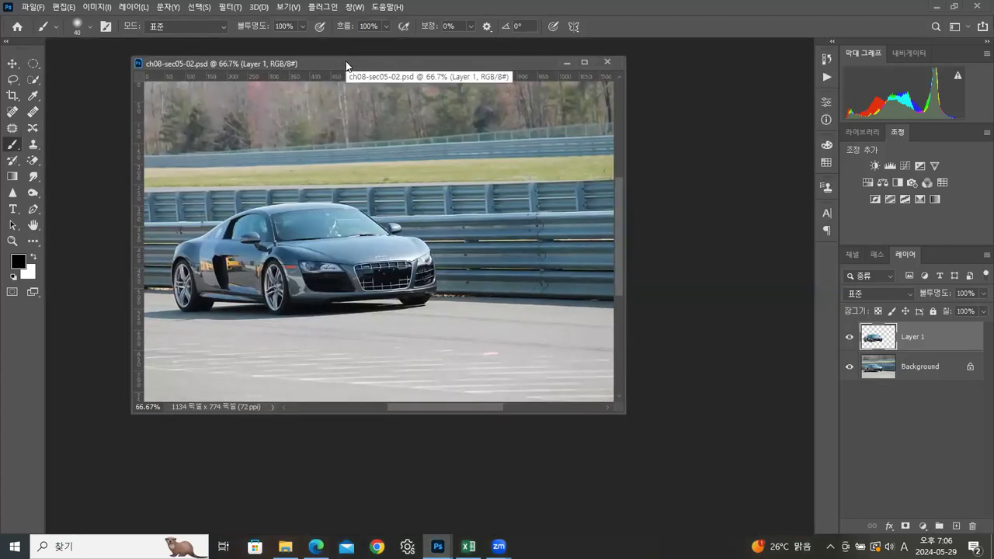
{"action": "key", "text": "ctrl+1"}
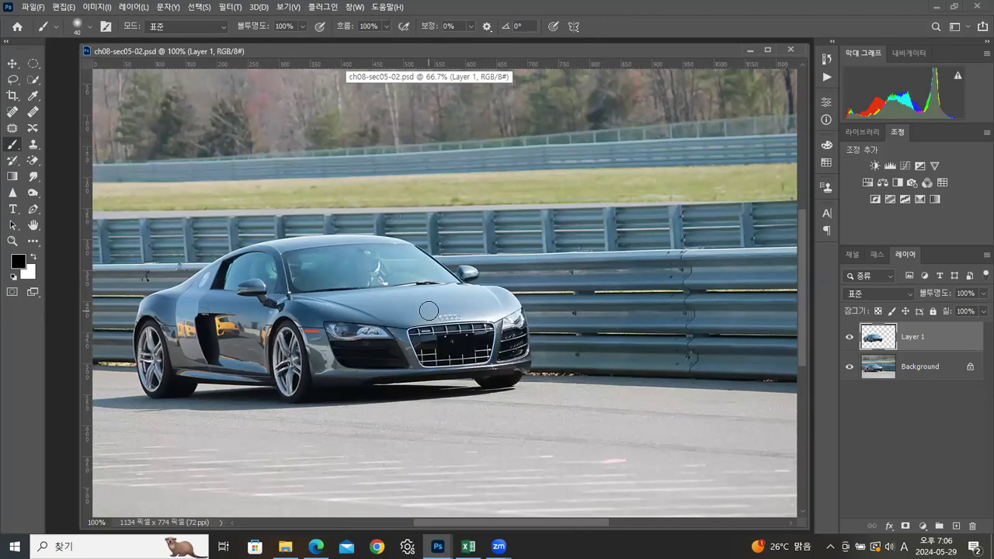
{"action": "key", "text": "ctrl+minus"}
{"action": "key", "text": "ctrl+minus"}
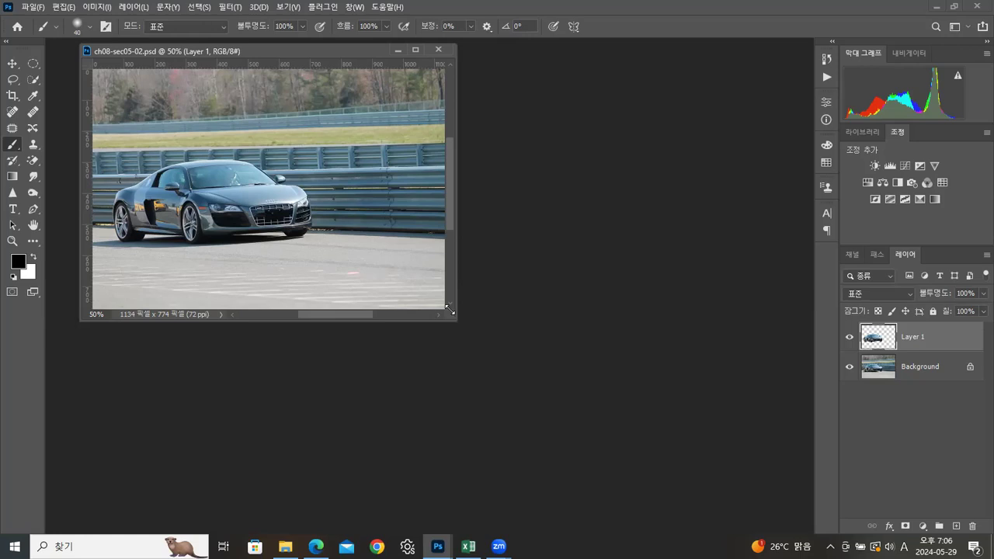
{"action": "key", "text": "ctrl+plus"}
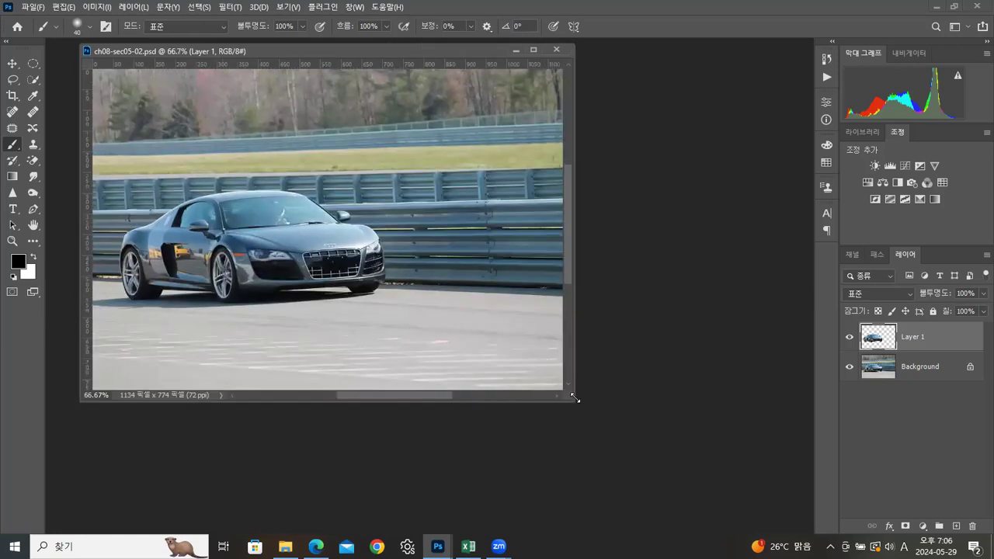
{"action": "left_click_drag", "start_coordinate": [571, 400], "coordinate": [648, 443]}
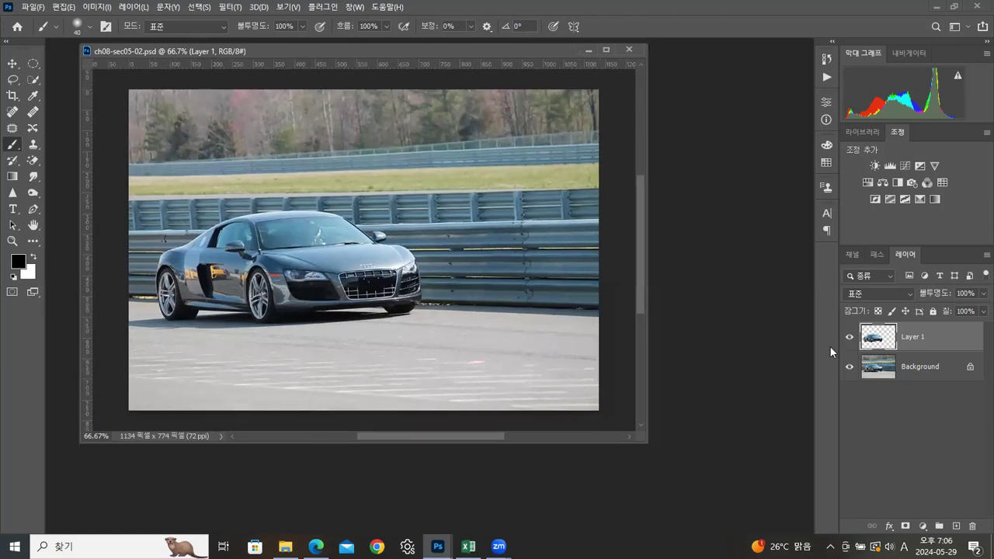
Step: Compare the image with and without Layer 1, leave that layer hidden, and make the Background layer active
{"action": "left_click", "coordinate": [849, 337]}
{"action": "left_click", "coordinate": [849, 338]}
{"action": "left_click", "coordinate": [849, 338]}
{"action": "left_click", "coordinate": [850, 338]}
{"action": "left_click", "coordinate": [850, 338]}
{"action": "left_click", "coordinate": [933, 376]}
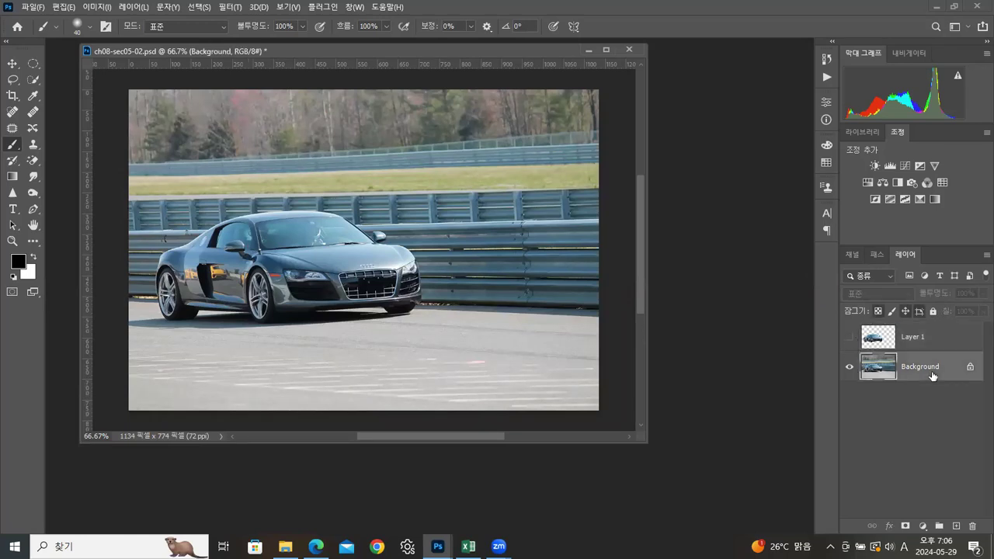
Step: Apply a Motion Blur at a near-horizontal angle to the Background layer and show Layer 1 again
{"action": "left_click", "coordinate": [240, 9]}
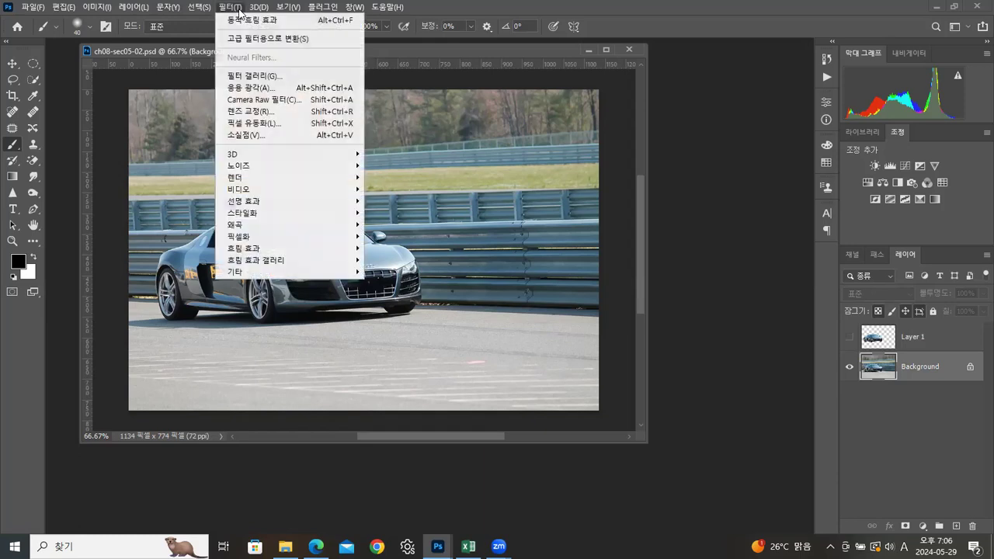
{"action": "mouse_move", "coordinate": [321, 253]}
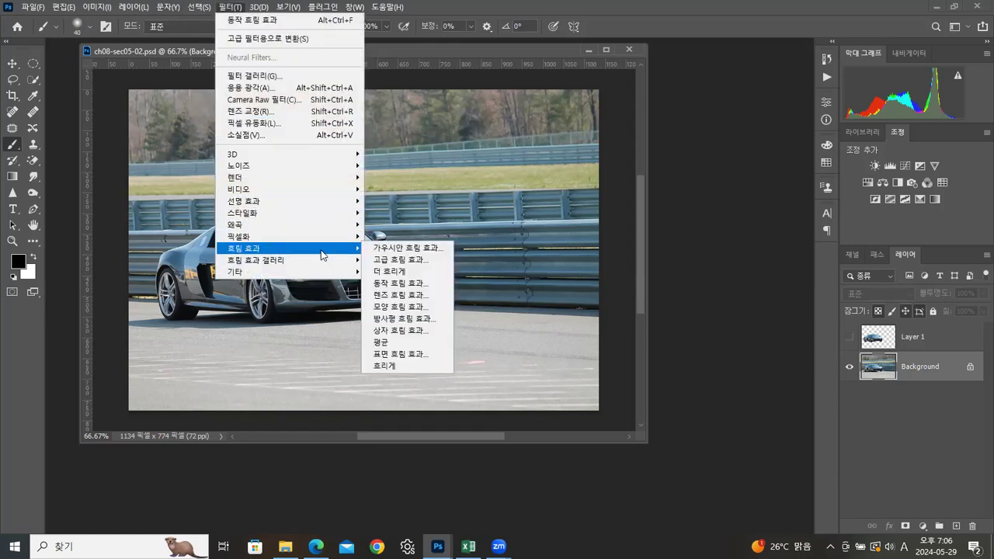
{"action": "left_click", "coordinate": [398, 284]}
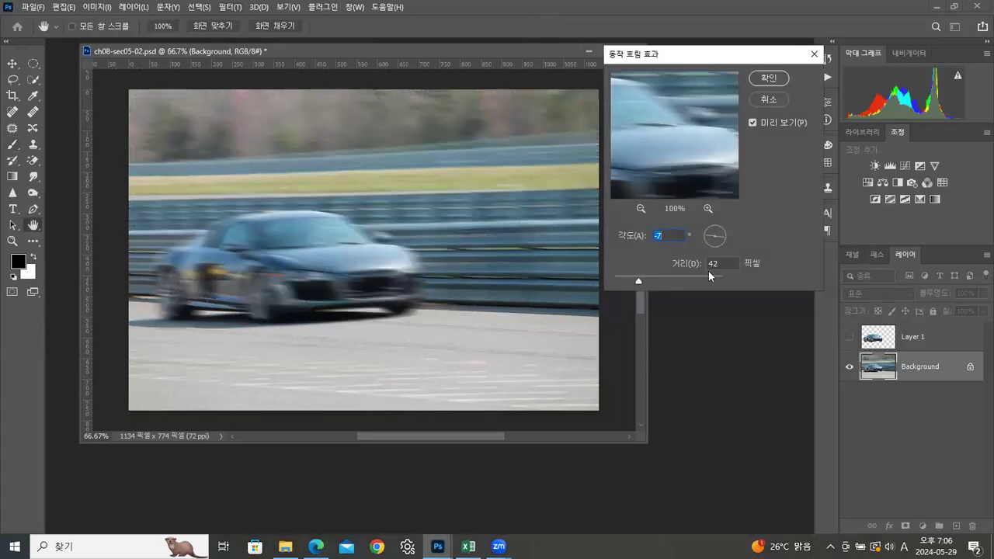
{"action": "left_click", "coordinate": [724, 233]}
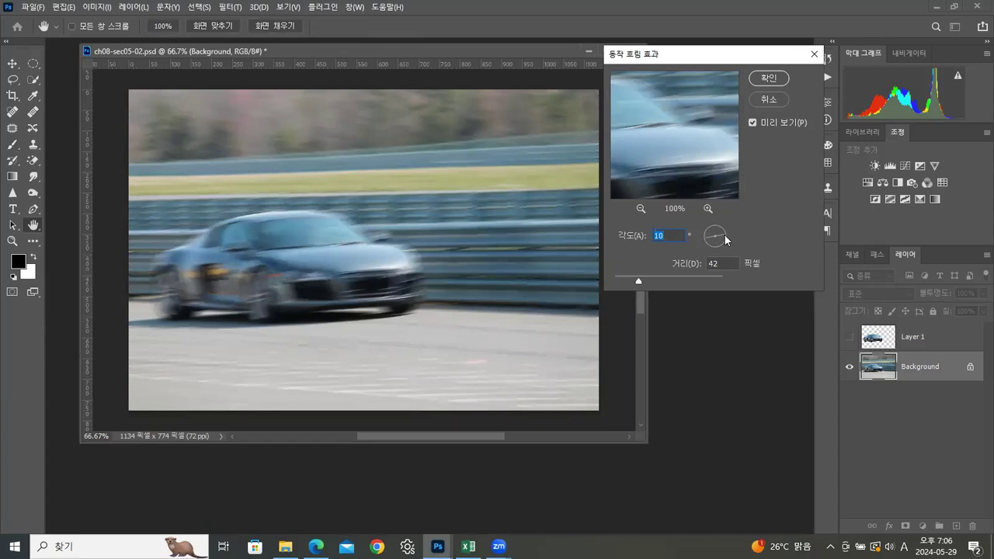
{"action": "left_click", "coordinate": [725, 236]}
{"action": "left_click", "coordinate": [723, 234]}
{"action": "key", "text": "Tab"}
{"action": "left_click", "coordinate": [766, 79]}
{"action": "key", "text": "b"}
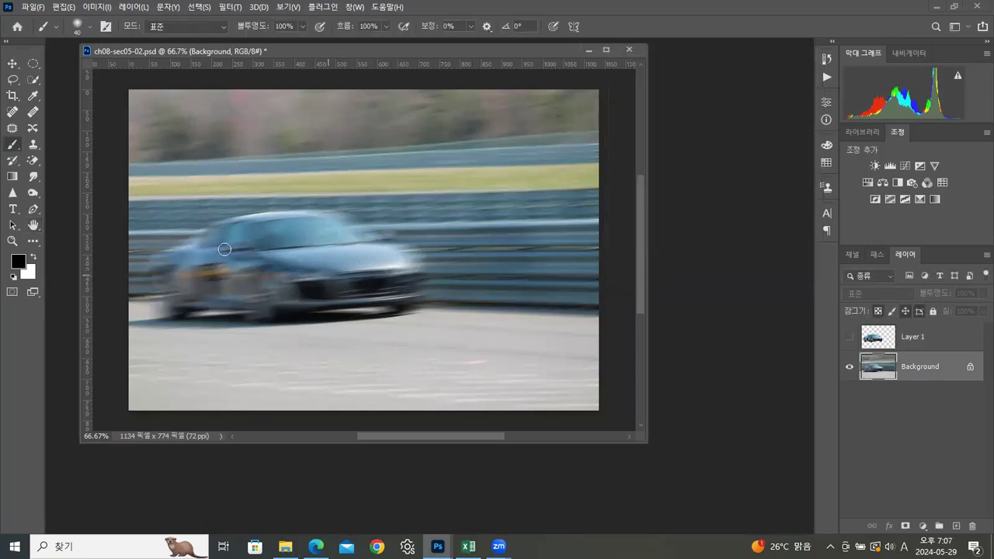
{"action": "left_click", "coordinate": [849, 337]}
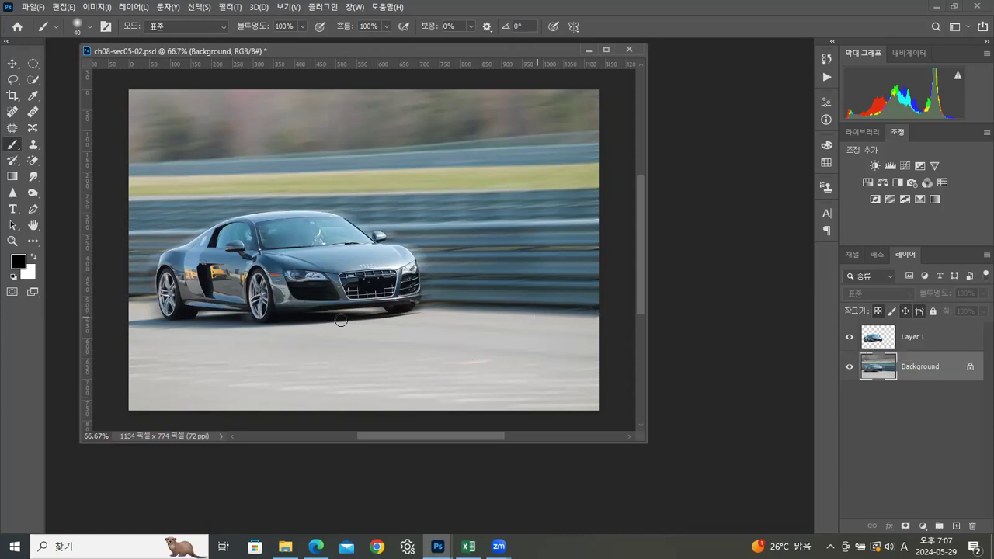
Step: With Layer 1 active, draw an elliptical selection around the car's front wheel rim and shift it slightly
{"action": "left_click", "coordinate": [911, 342]}
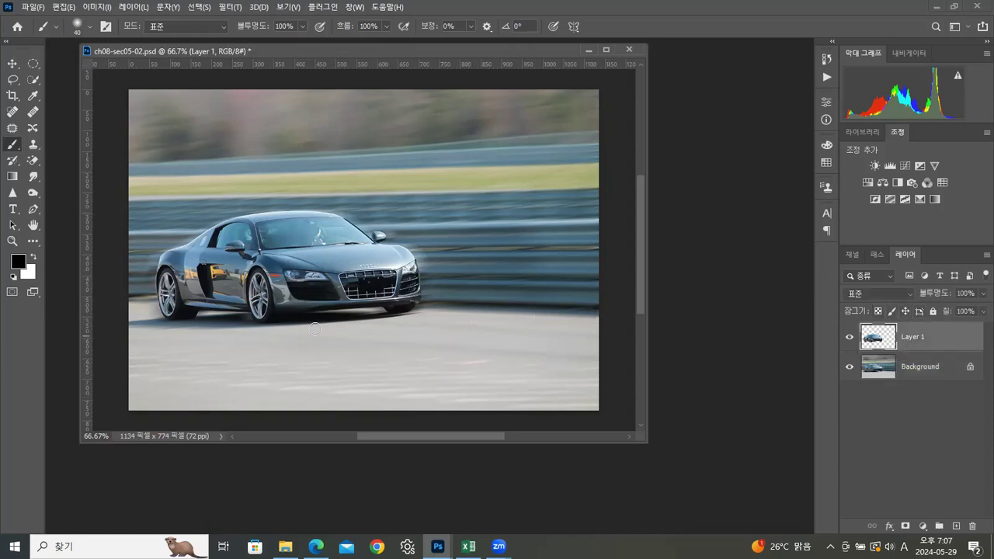
{"action": "left_click", "coordinate": [12, 242]}
{"action": "left_click", "coordinate": [258, 300]}
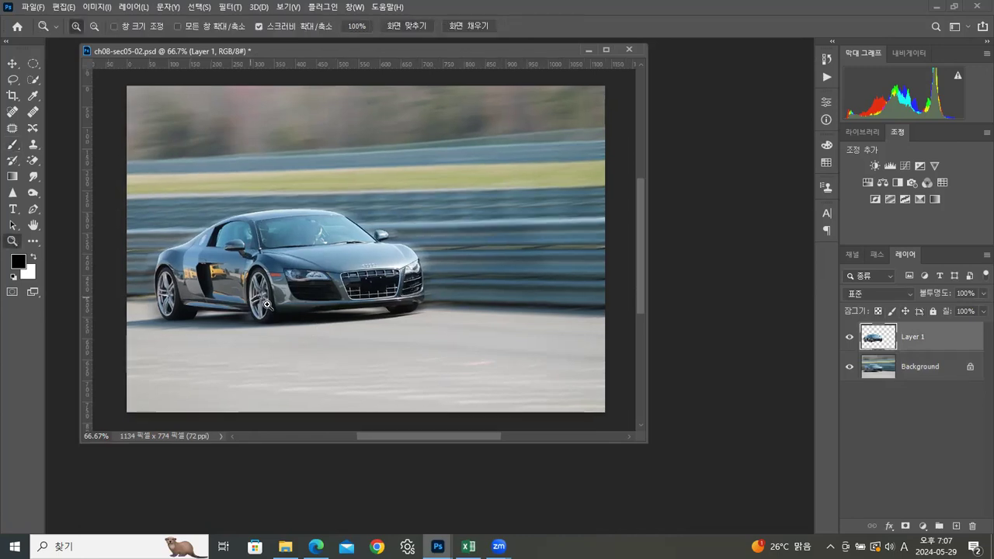
{"action": "left_click", "coordinate": [274, 298]}
{"action": "left_click_drag", "start_coordinate": [259, 258], "coordinate": [443, 252]}
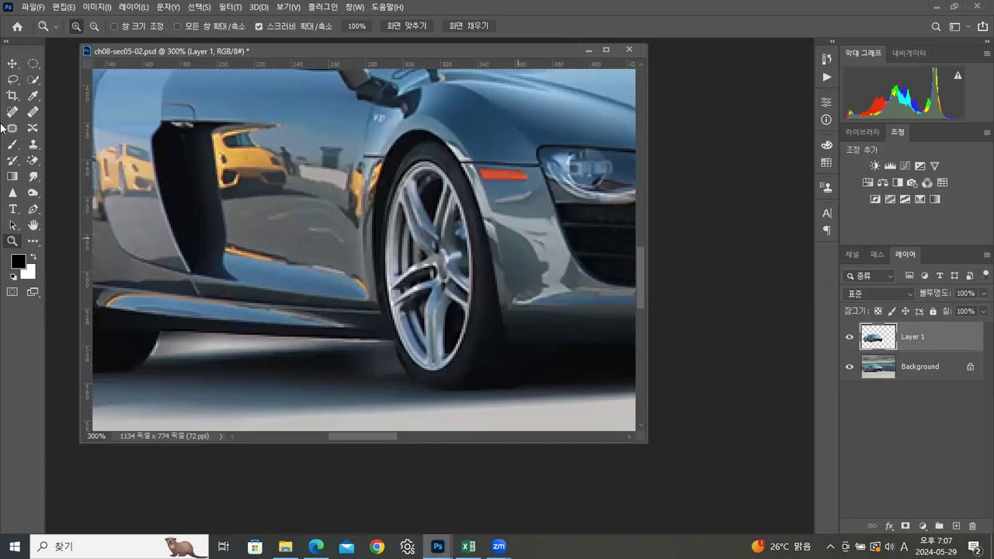
{"action": "left_click_drag", "start_coordinate": [393, 161], "coordinate": [469, 368]}
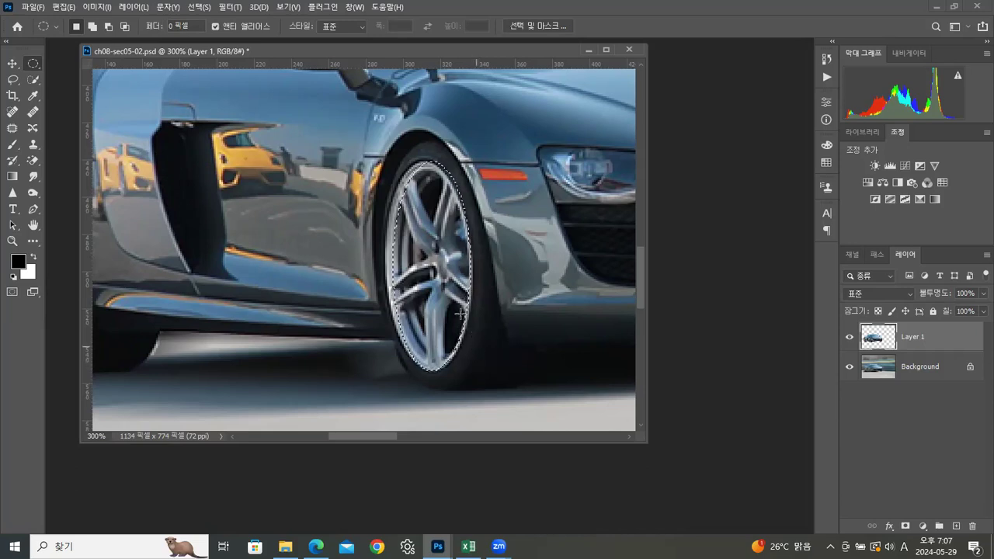
{"action": "left_click_drag", "start_coordinate": [441, 301], "coordinate": [436, 303]}
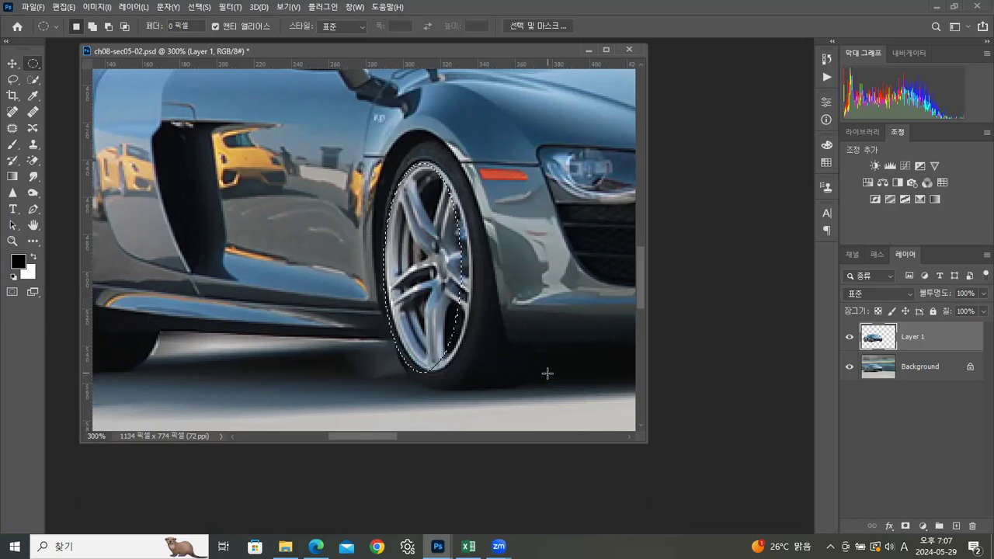
Step: Transform the wheel selection, rotating it -3.55° and scaling it to 108.76% width and 101.97% height
{"action": "left_click", "coordinate": [199, 7]}
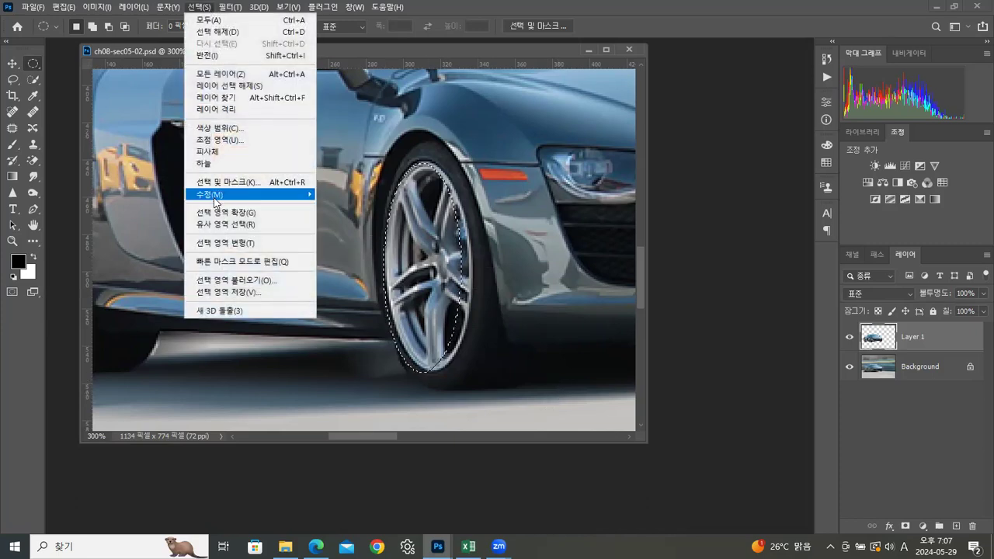
{"action": "left_click", "coordinate": [221, 243]}
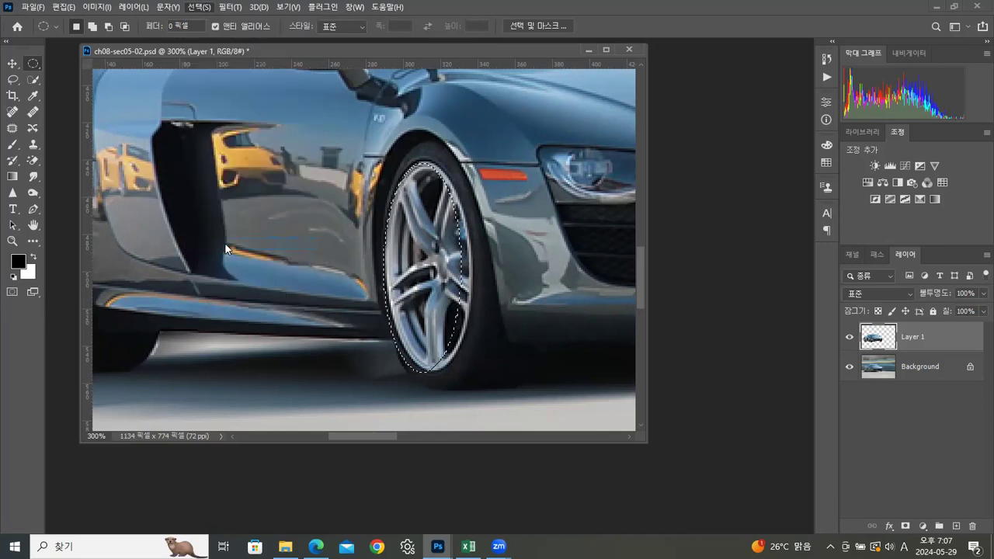
{"action": "left_click_drag", "start_coordinate": [508, 355], "coordinate": [512, 349]}
{"action": "left_click_drag", "start_coordinate": [473, 264], "coordinate": [485, 264]}
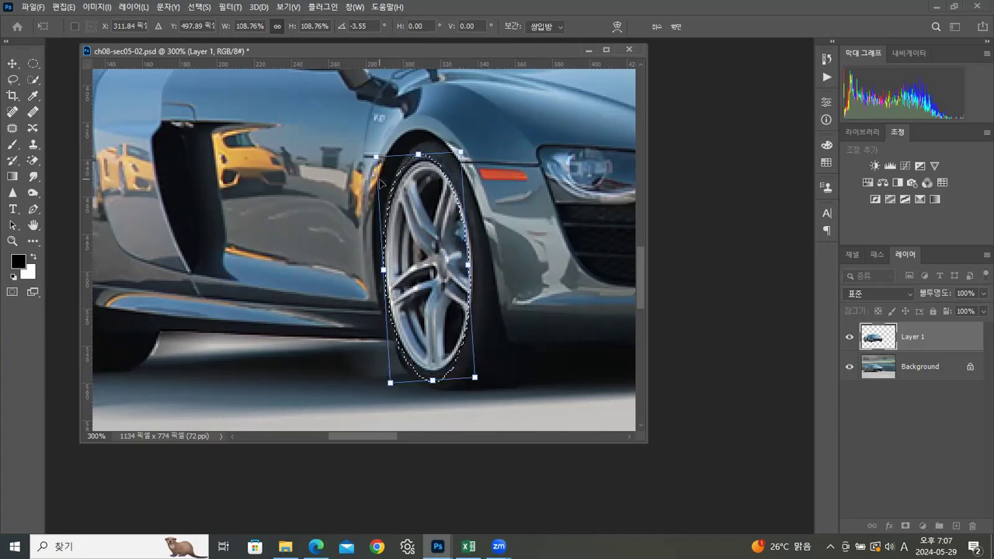
{"action": "left_click_drag", "start_coordinate": [417, 153], "coordinate": [419, 160]}
{"action": "left_click_drag", "start_coordinate": [435, 383], "coordinate": [457, 374]}
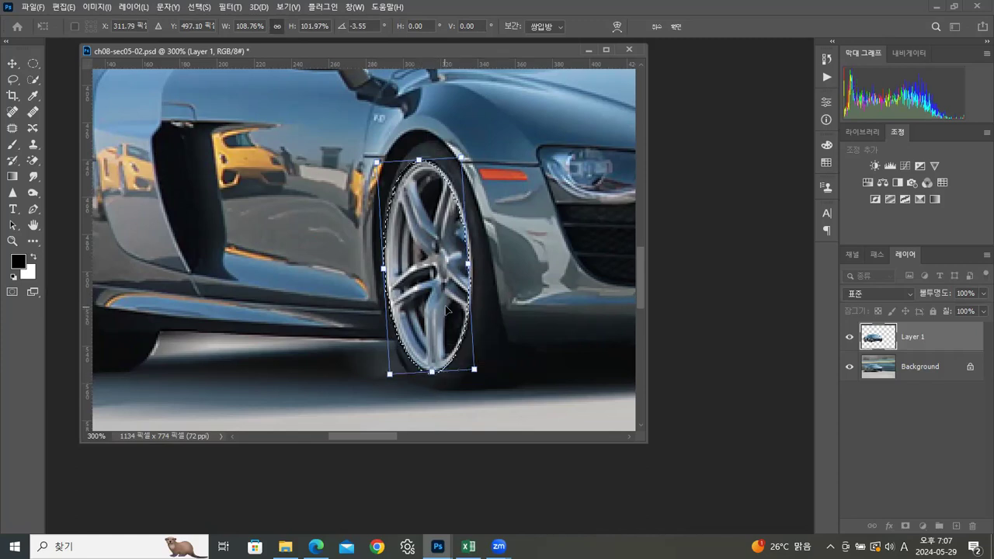
Step: Nudge the selection onto the wheel rim, refine its scale to 107.32% width and 100.61% height, and apply the transformation
{"action": "left_click_drag", "start_coordinate": [452, 308], "coordinate": [454, 312]}
{"action": "key", "text": "Left"}
{"action": "key", "text": "Left"}
{"action": "key", "text": "Left"}
{"action": "key", "text": "Right"}
{"action": "key", "text": "Right"}
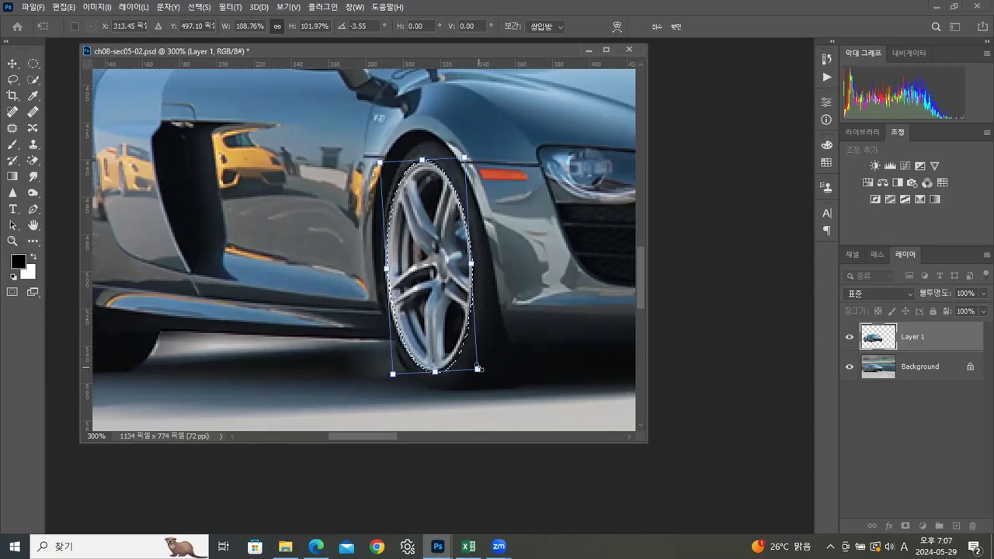
{"action": "left_click_drag", "start_coordinate": [477, 368], "coordinate": [476, 366]}
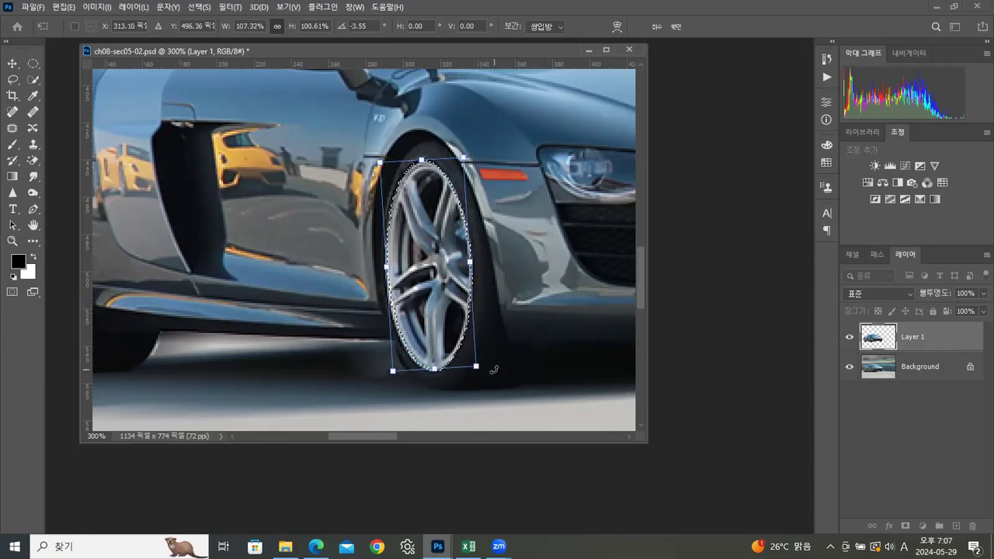
{"action": "key", "text": "Return"}
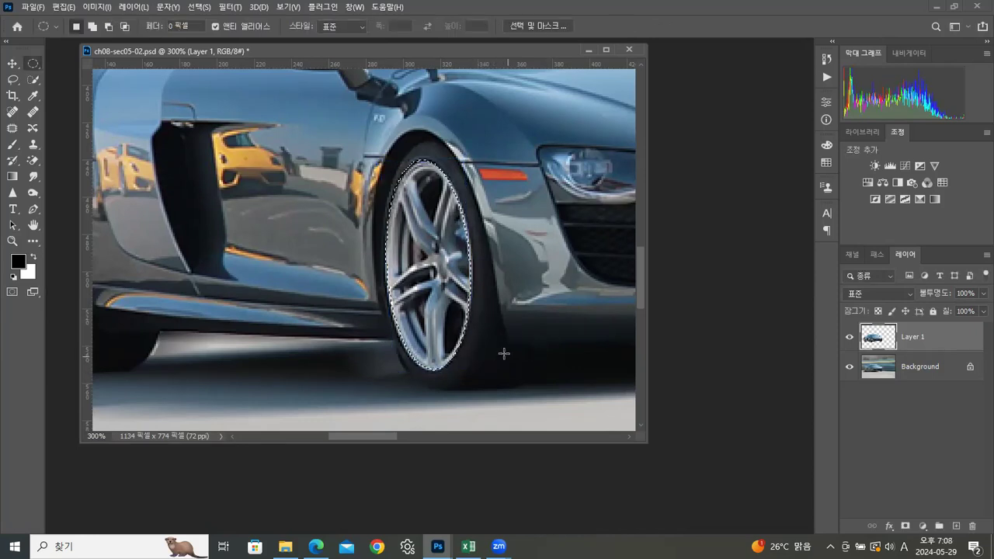
Step: Apply a spin Radial Blur with an amount of 20 and good quality to the selected front wheel
{"action": "left_click", "coordinate": [230, 9]}
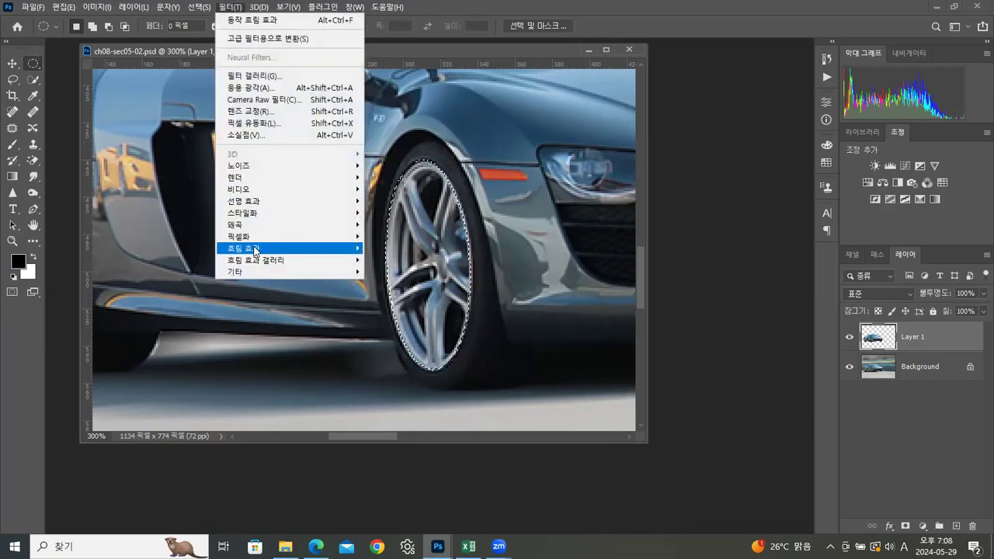
{"action": "mouse_move", "coordinate": [255, 250]}
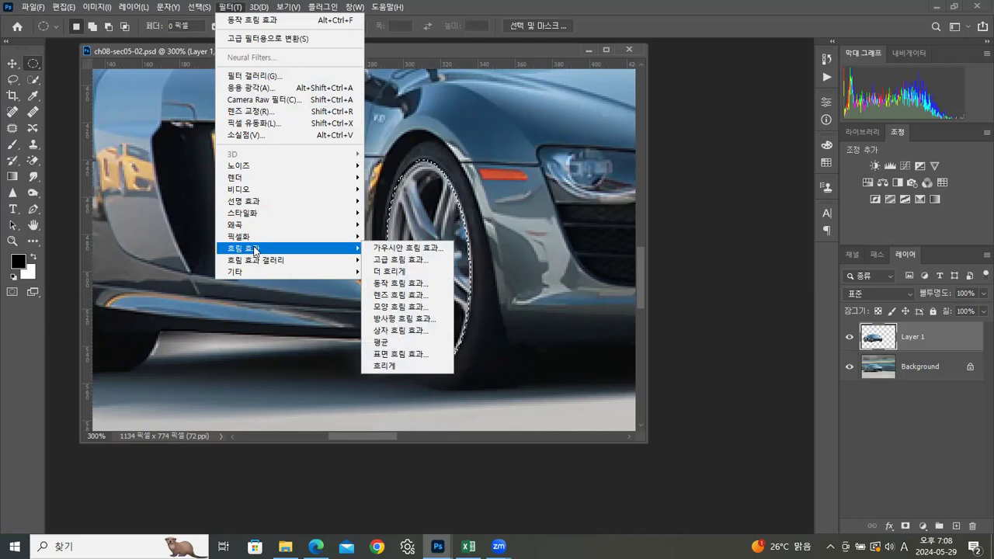
{"action": "left_click", "coordinate": [387, 318]}
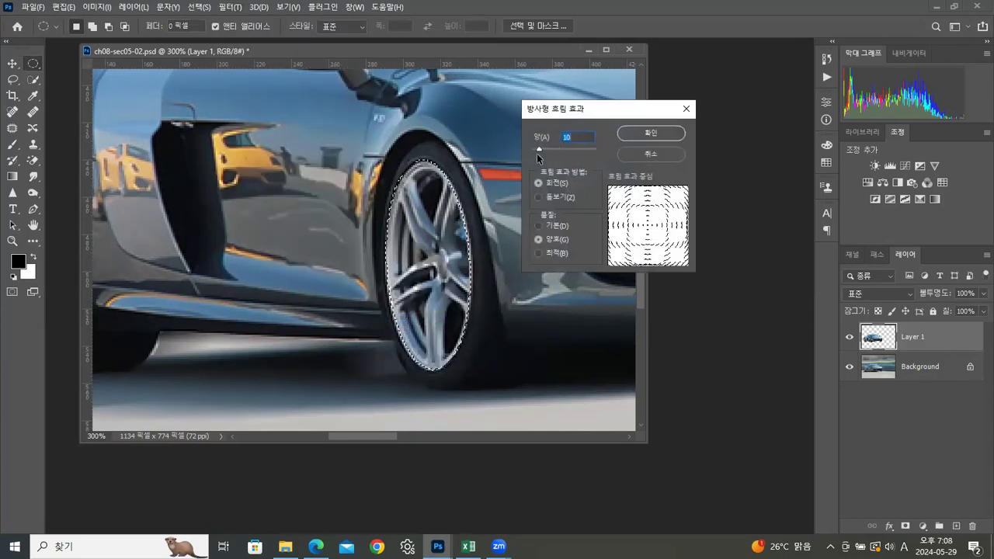
{"action": "left_click_drag", "start_coordinate": [541, 148], "coordinate": [547, 150]}
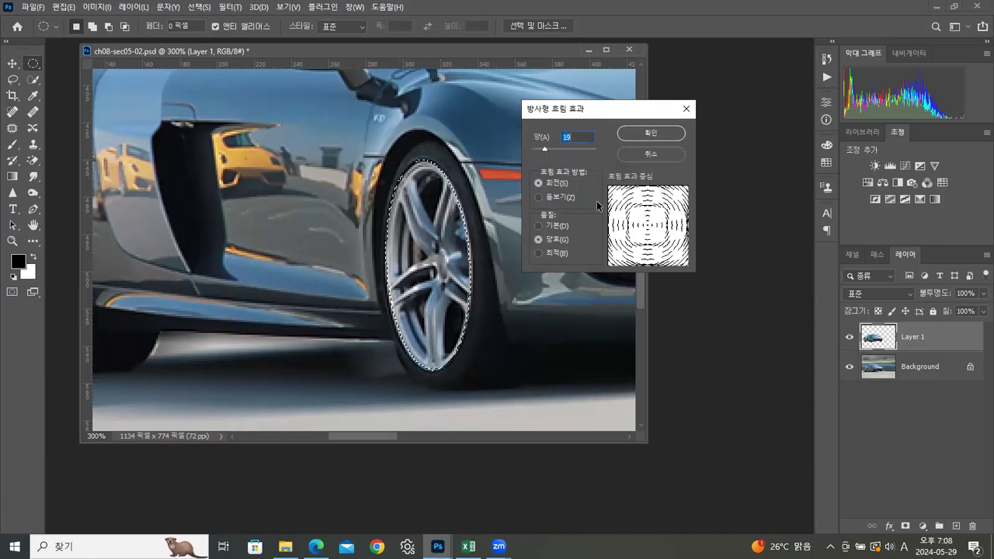
{"action": "left_click_drag", "start_coordinate": [544, 151], "coordinate": [547, 147]}
{"action": "left_click", "coordinate": [650, 133]}
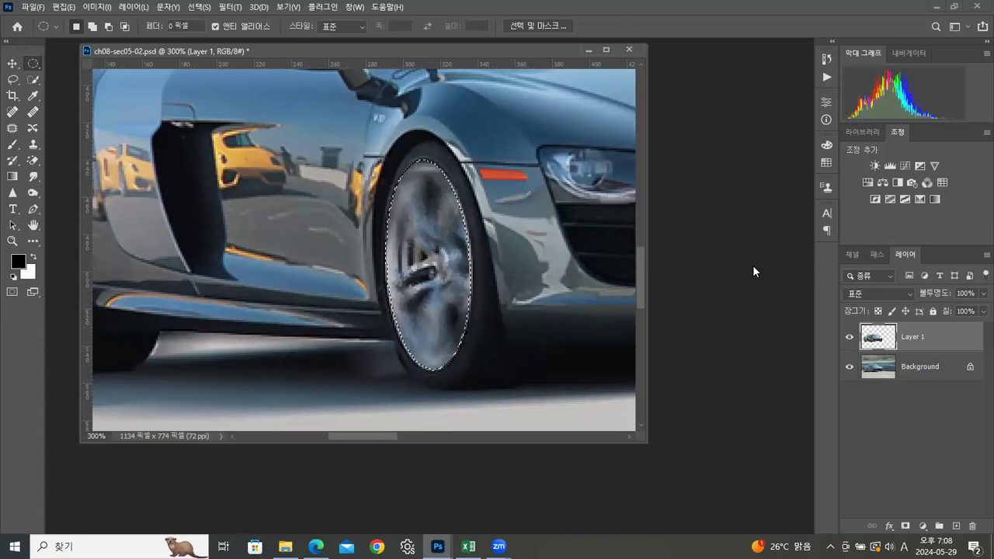
Step: Move the elliptical selection from the front wheel onto the car's rear wheel
{"action": "double_click", "coordinate": [12, 242]}
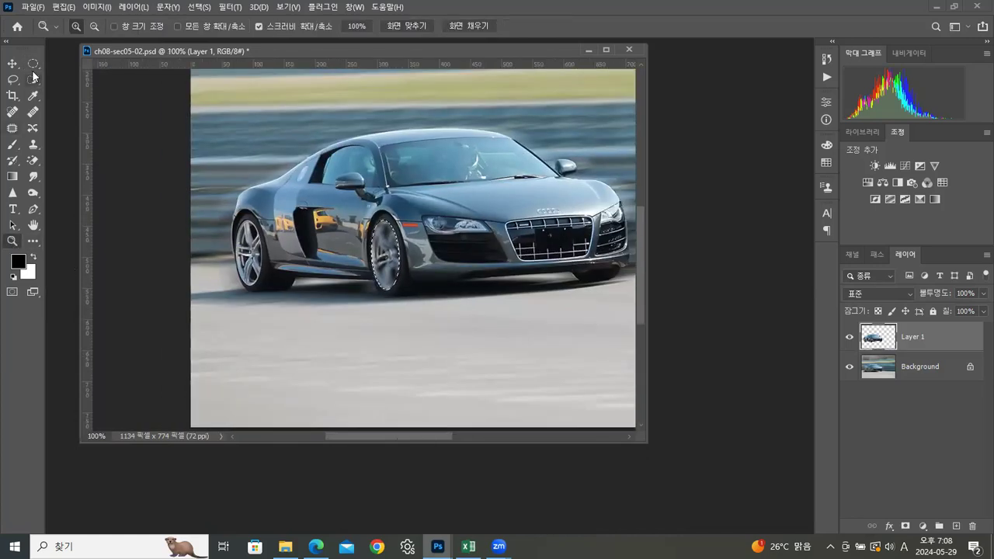
{"action": "left_click", "coordinate": [32, 64]}
{"action": "left_click_drag", "start_coordinate": [383, 262], "coordinate": [285, 277]}
{"action": "left_click", "coordinate": [13, 242]}
{"action": "left_click", "coordinate": [290, 276]}
{"action": "left_click", "coordinate": [287, 282]}
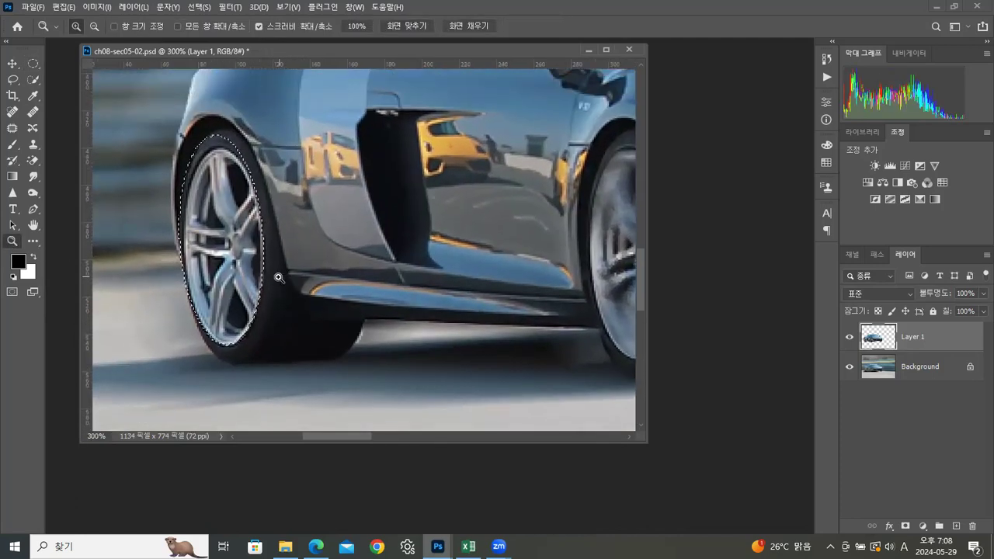
Step: Scale the selection to 94.44% in width and height, apply the transformation and nudge it onto the rear wheel rim
{"action": "left_click", "coordinate": [198, 8]}
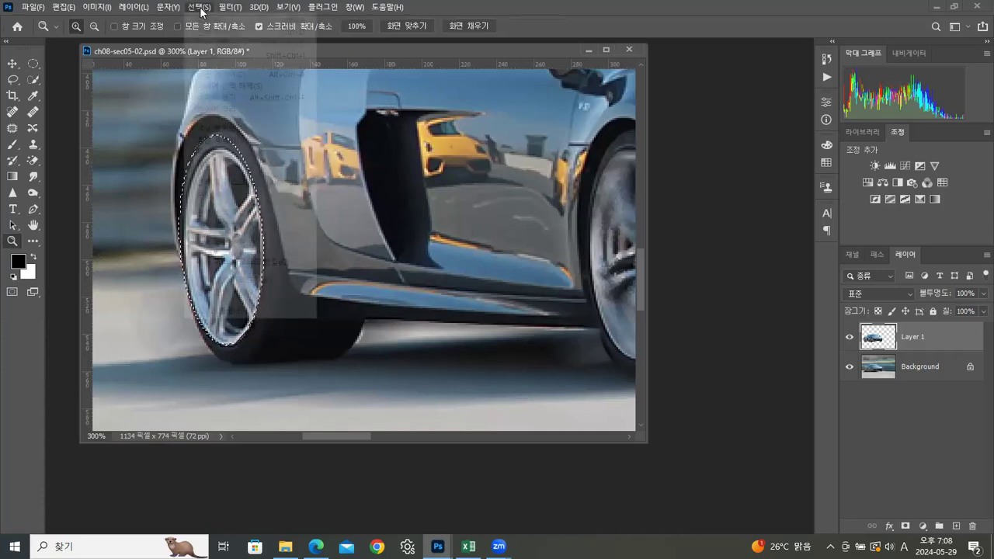
{"action": "left_click", "coordinate": [223, 244]}
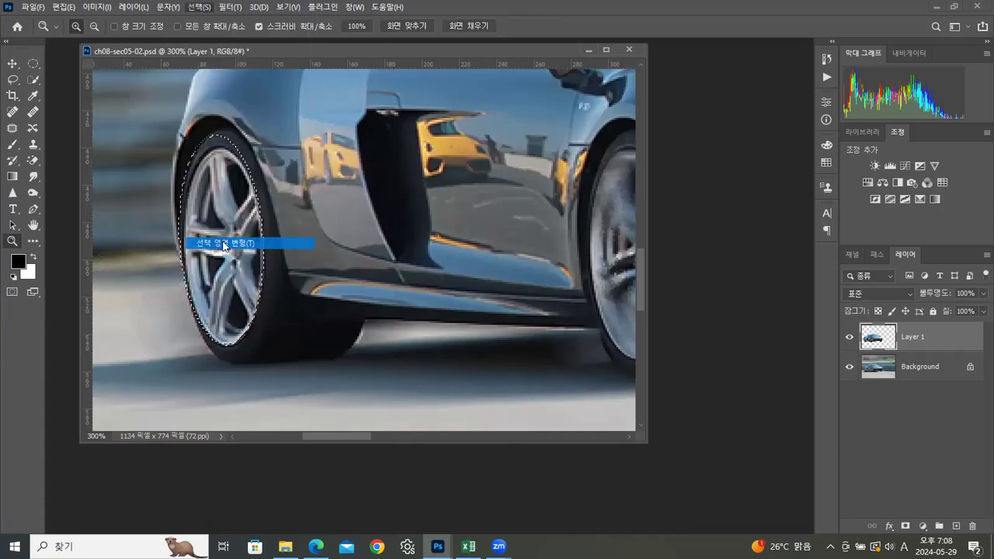
{"action": "left_click_drag", "start_coordinate": [222, 132], "coordinate": [222, 144]}
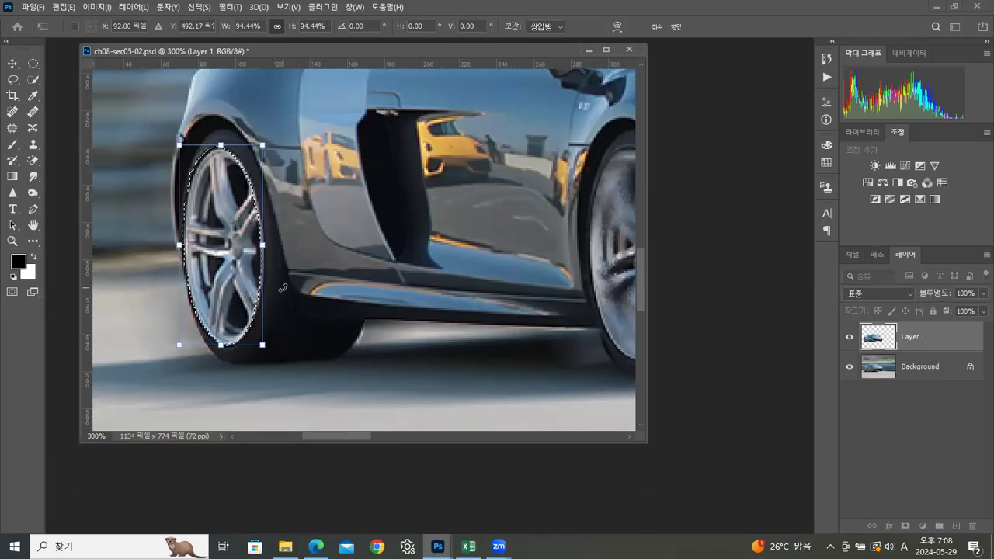
{"action": "key", "text": "Return"}
{"action": "key", "text": "z"}
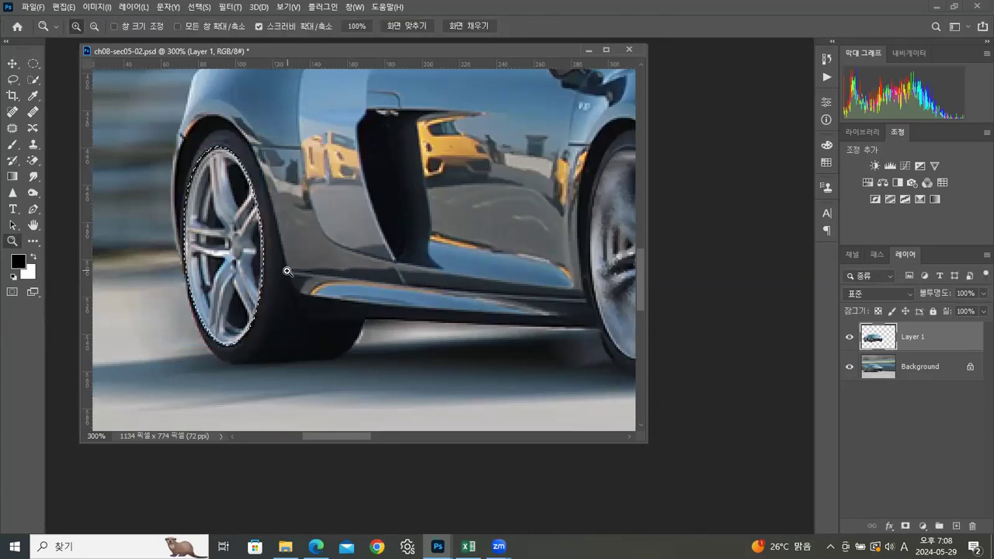
Step: Apply a spin Radial Blur with an amount of 20 to the selected rear wheel and clear the selection
{"action": "left_click", "coordinate": [230, 7]}
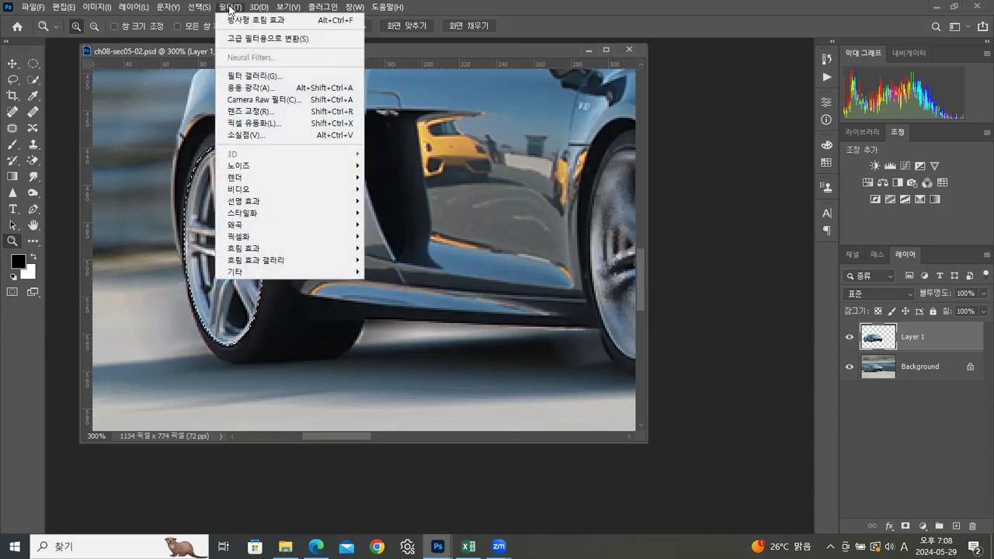
{"action": "mouse_move", "coordinate": [320, 249]}
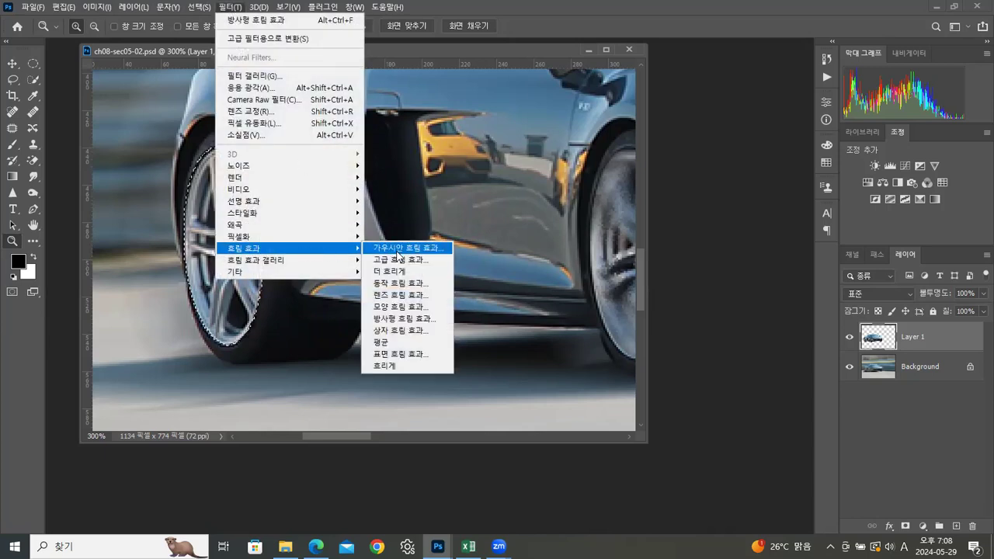
{"action": "left_click", "coordinate": [398, 319]}
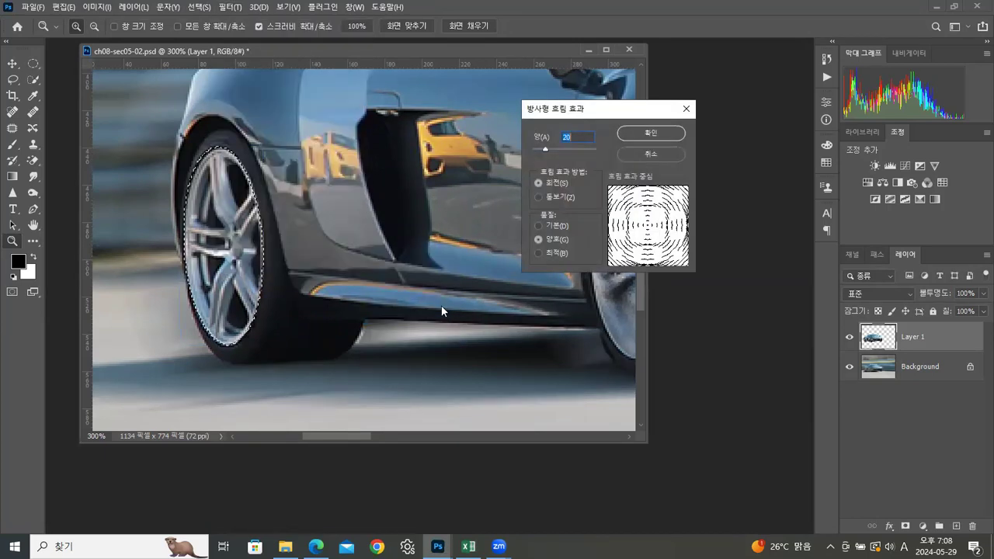
{"action": "left_click", "coordinate": [640, 133]}
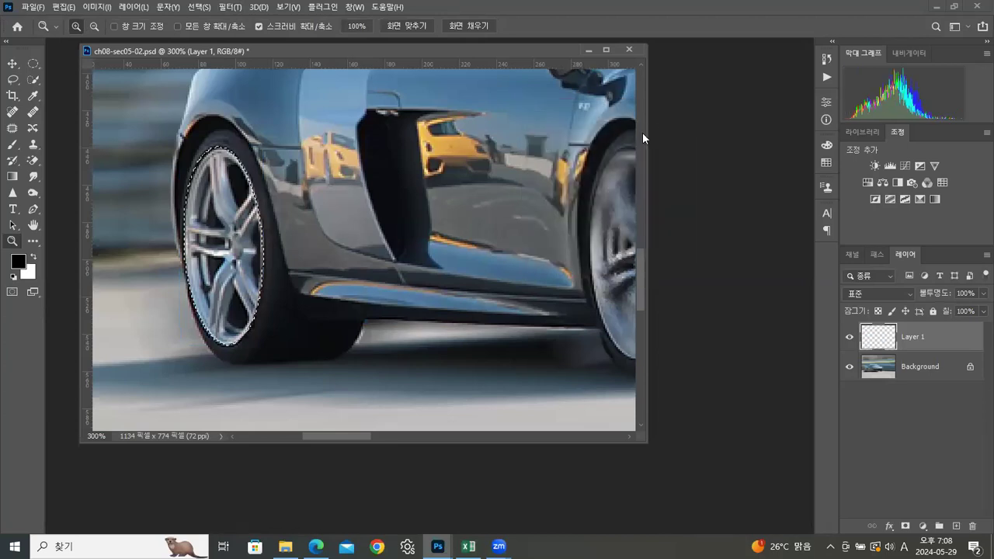
{"action": "double_click", "coordinate": [13, 242]}
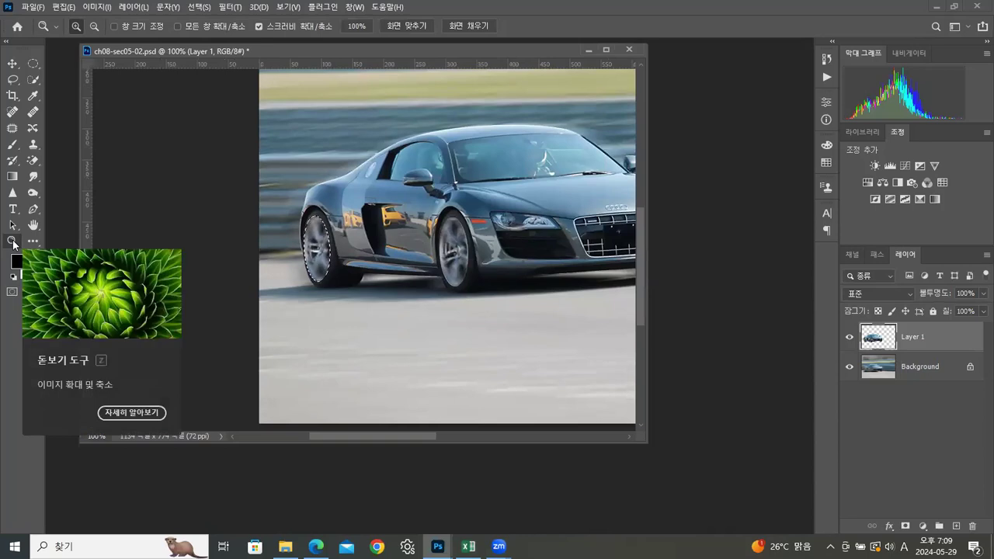
{"action": "key", "text": "ctrl+d"}
Step: Enlarge the document window and compare the original image with the final blurred version through the history states
{"action": "left_click_drag", "start_coordinate": [645, 443], "coordinate": [804, 459]}
{"action": "left_click_drag", "start_coordinate": [379, 211], "coordinate": [389, 268]}
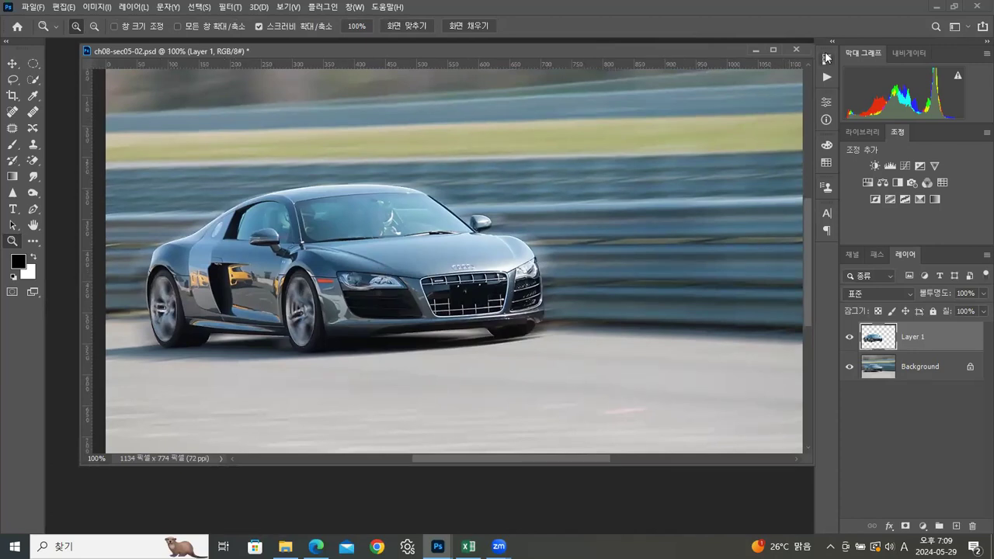
{"action": "left_click", "coordinate": [828, 60]}
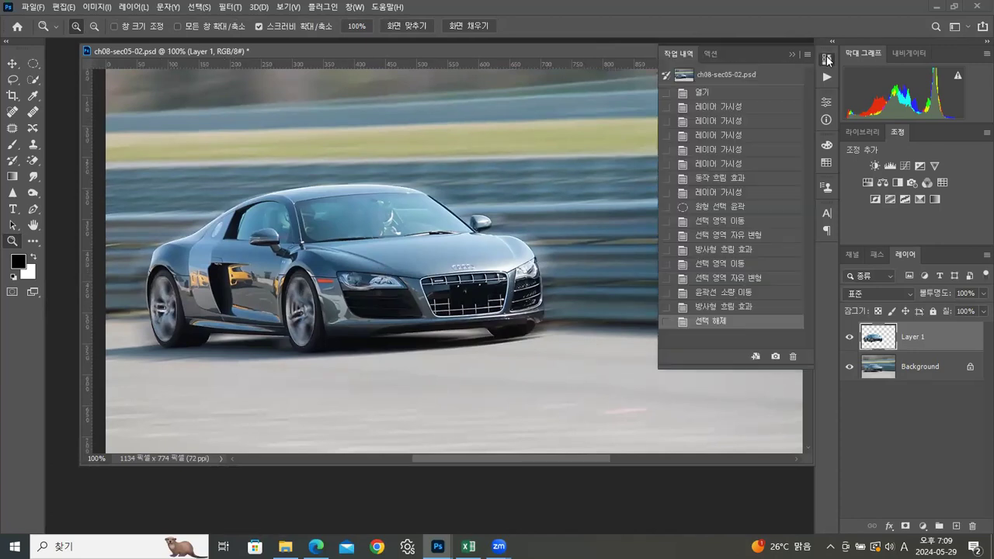
{"action": "left_click", "coordinate": [754, 74]}
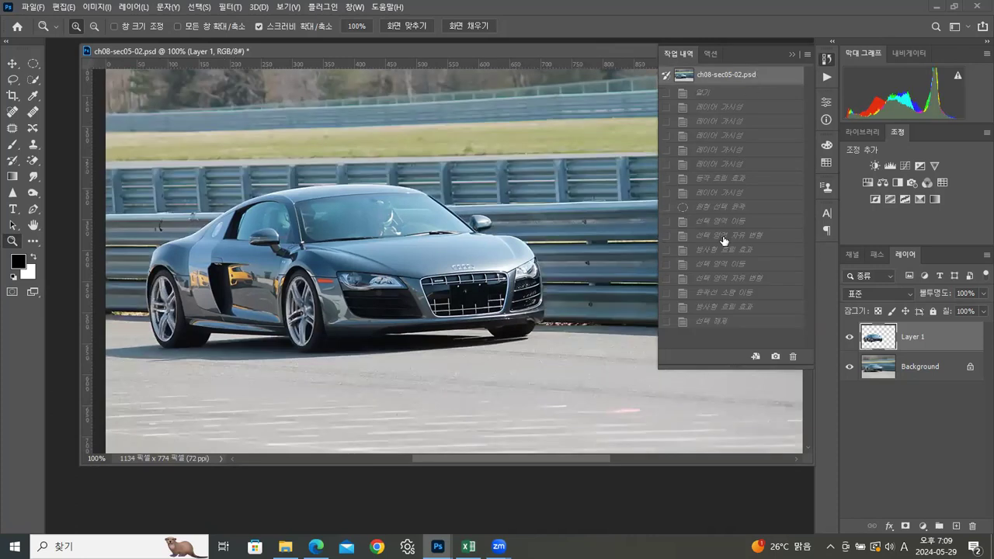
{"action": "left_click", "coordinate": [719, 321]}
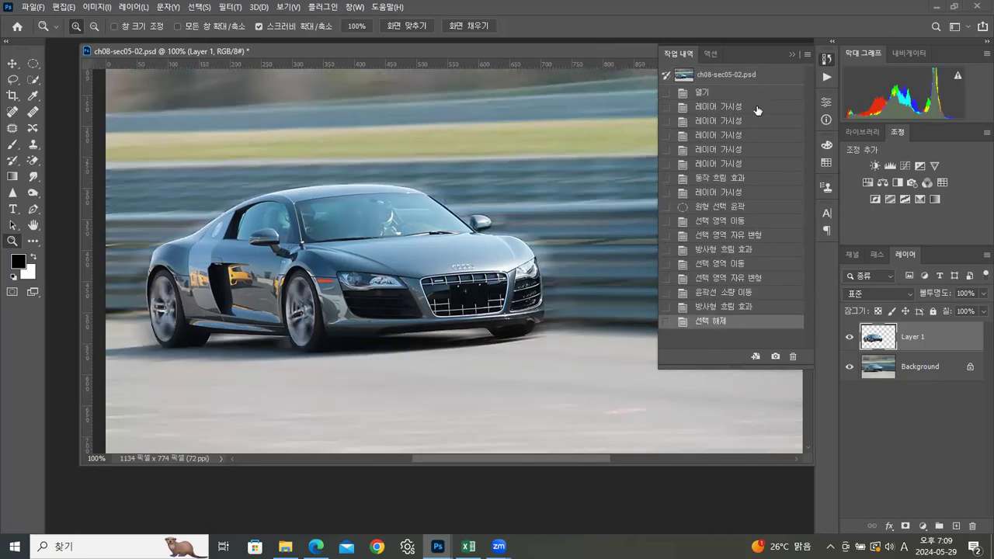
{"action": "left_click", "coordinate": [789, 50]}
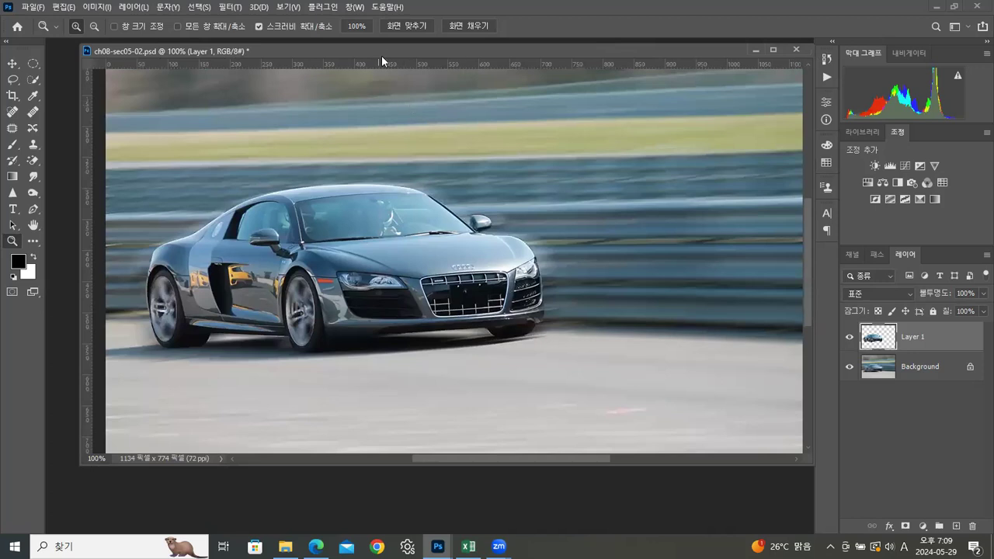
Step: Start saving a copy of the car image in JPEG format in the 실습 folder
{"action": "left_click_drag", "start_coordinate": [382, 56], "coordinate": [364, 69]}
{"action": "left_click", "coordinate": [24, 7]}
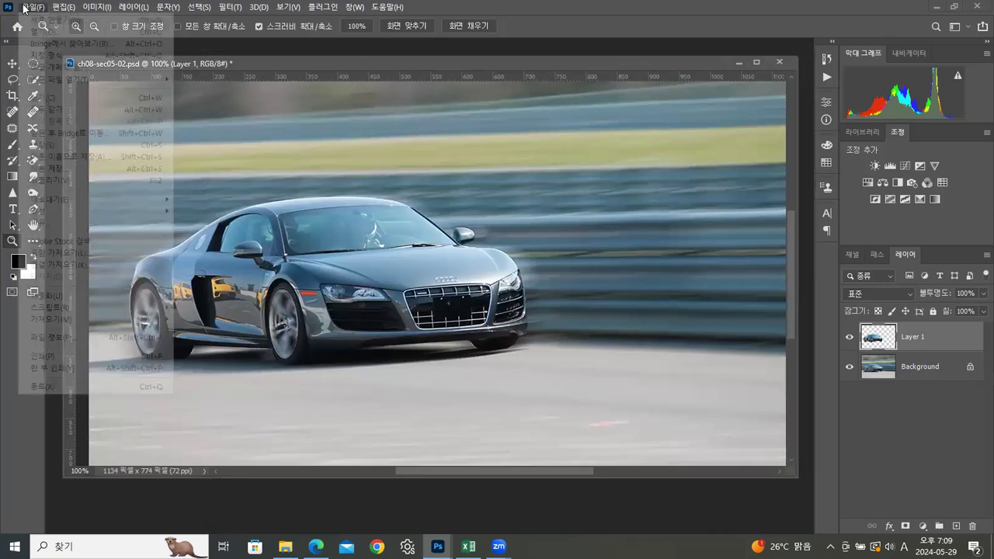
{"action": "left_click", "coordinate": [49, 168]}
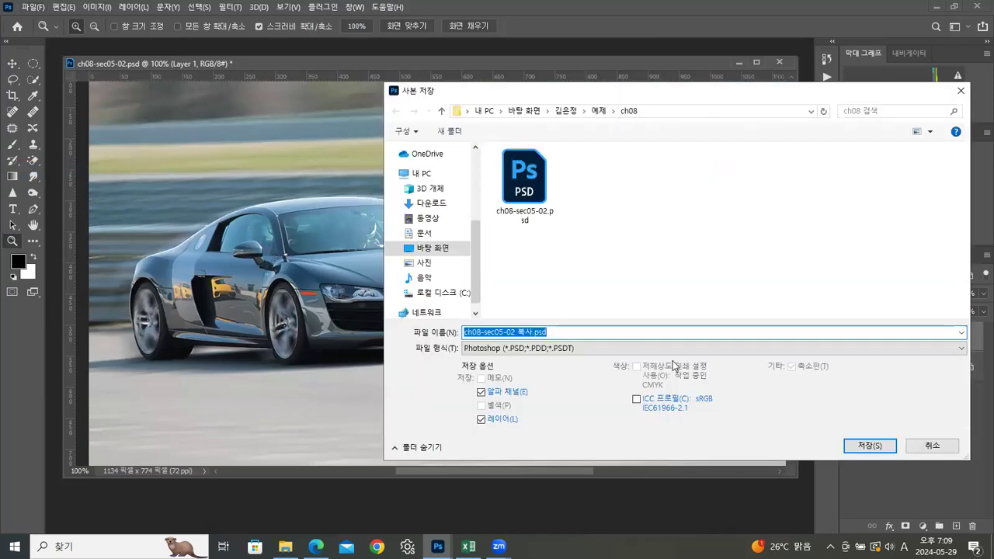
{"action": "left_click", "coordinate": [629, 347]}
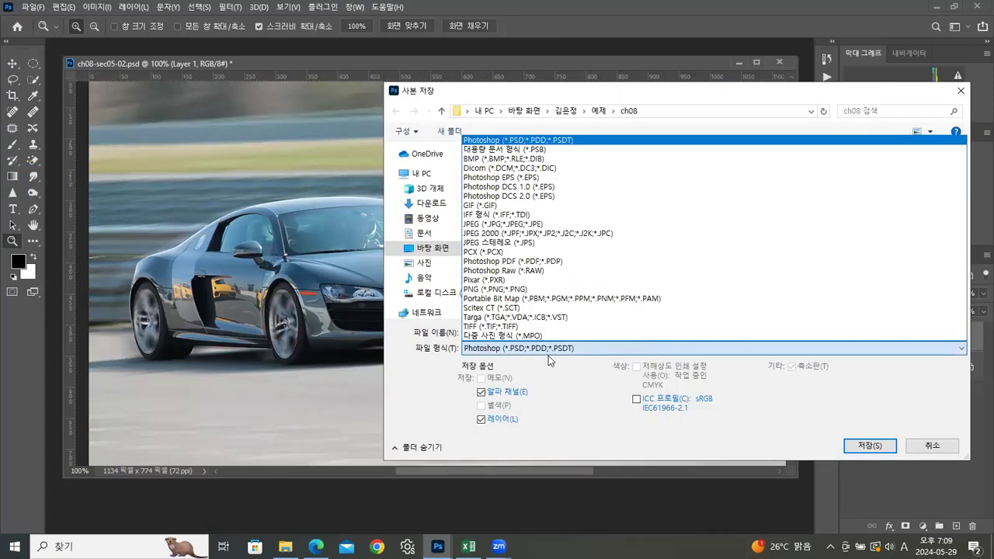
{"action": "left_click", "coordinate": [514, 223]}
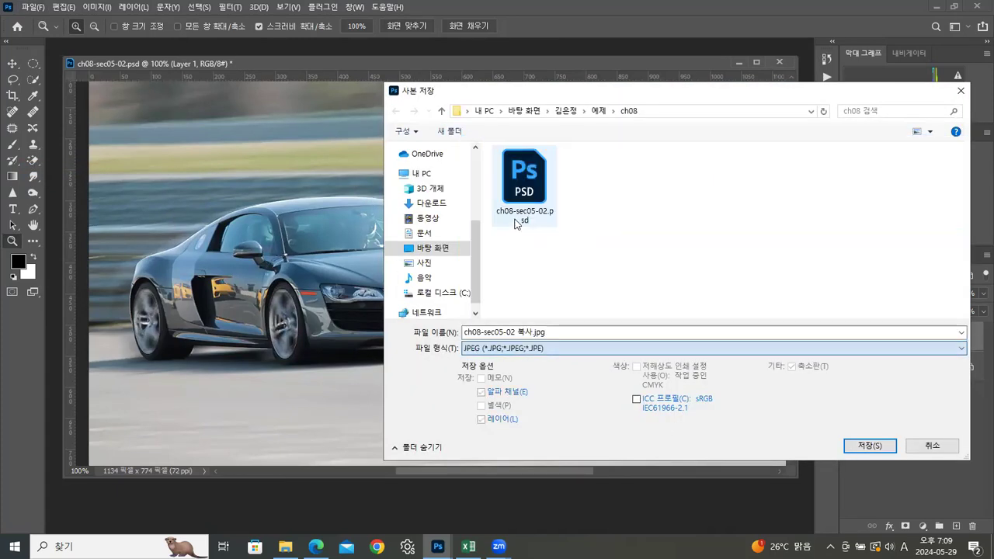
{"action": "left_click", "coordinate": [567, 111]}
{"action": "double_click", "coordinate": [514, 167]}
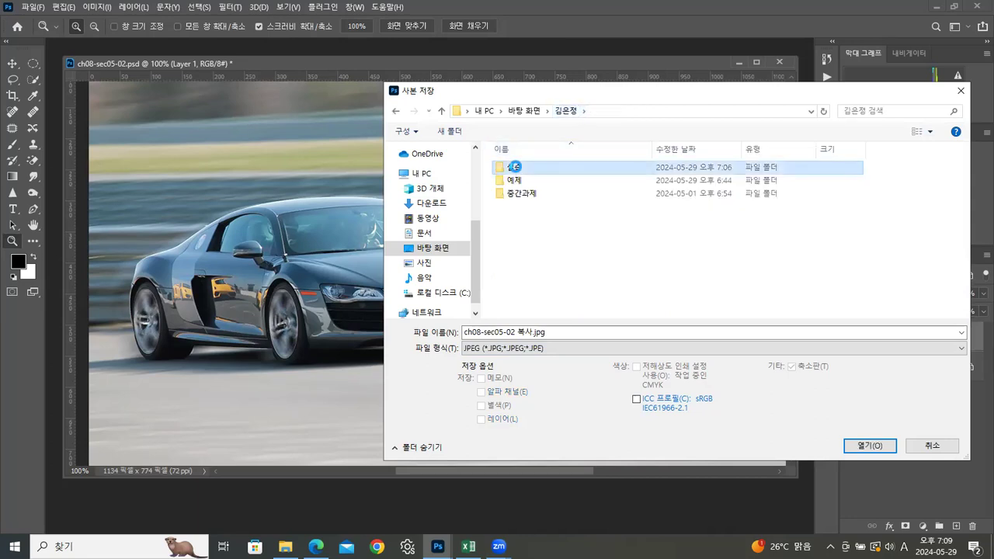
{"action": "left_click_drag", "start_coordinate": [967, 175], "coordinate": [968, 309]}
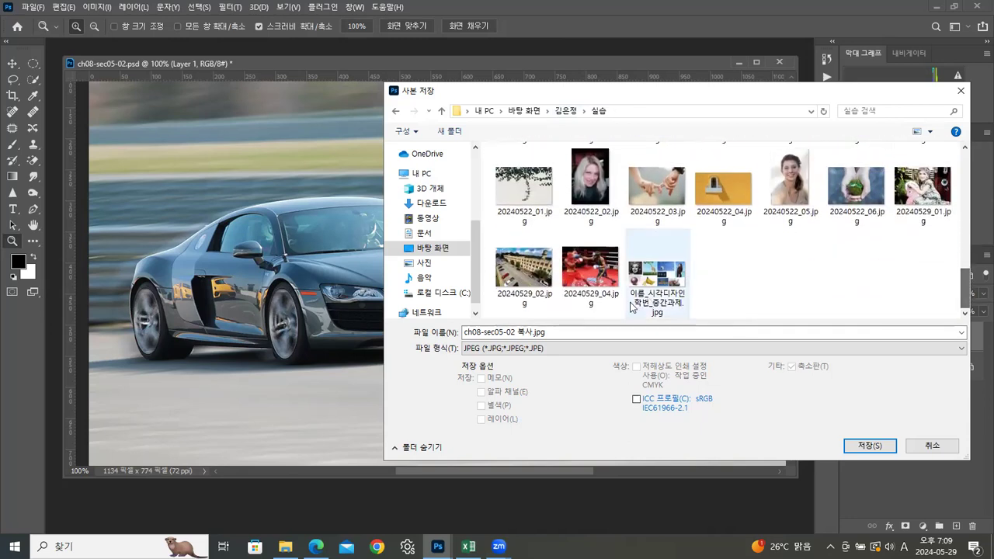
Step: Name the copy 20240529_05.jpg and save it with JPEG quality 12
{"action": "left_click", "coordinate": [591, 268]}
{"action": "double_click", "coordinate": [509, 332]}
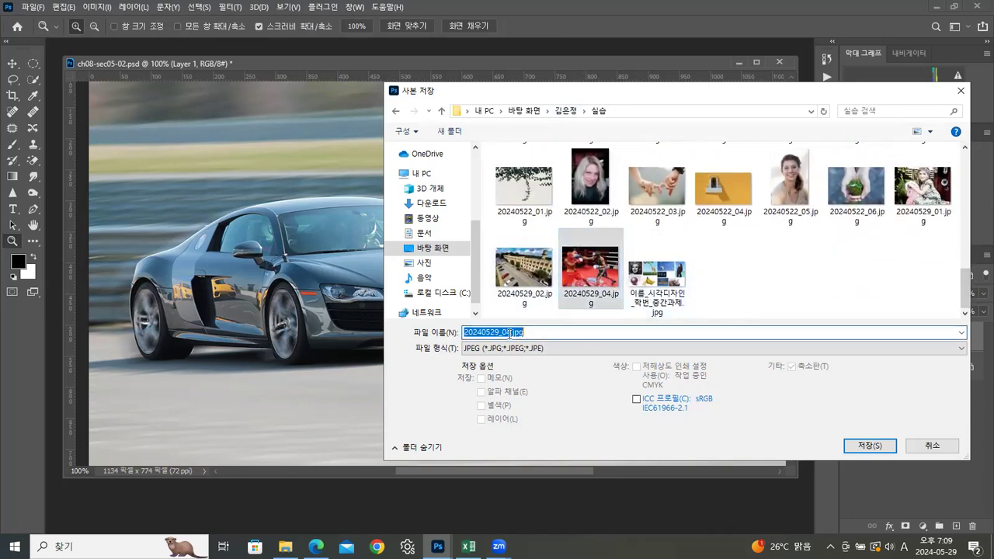
{"action": "left_click", "coordinate": [508, 333]}
{"action": "key", "text": "BackSpace"}
{"action": "type", "text": "5"}
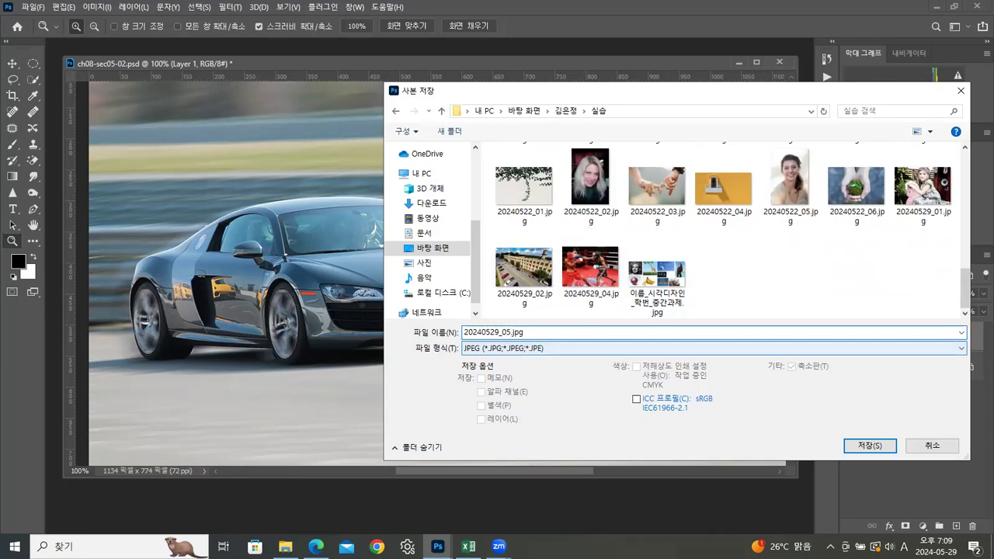
{"action": "left_click", "coordinate": [856, 447]}
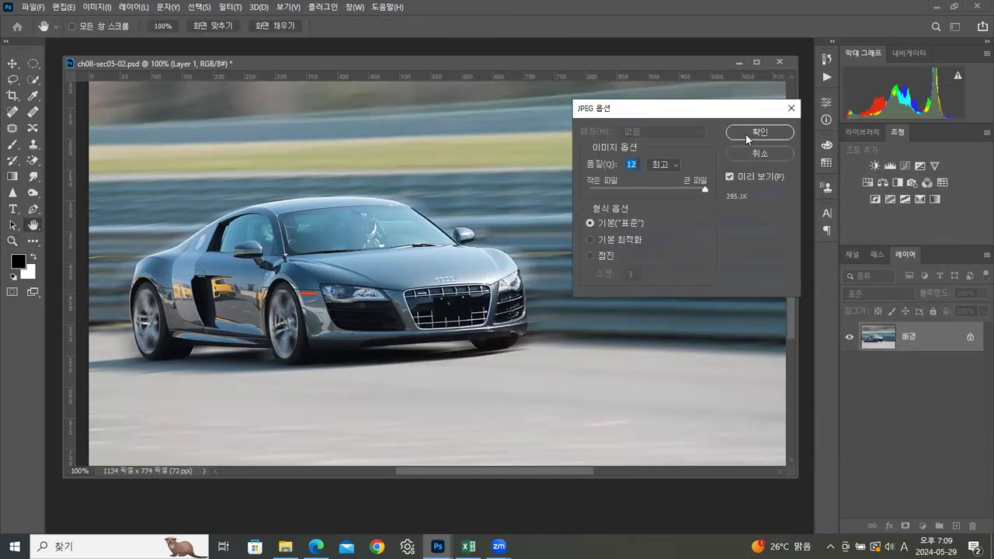
{"action": "left_click", "coordinate": [766, 129]}
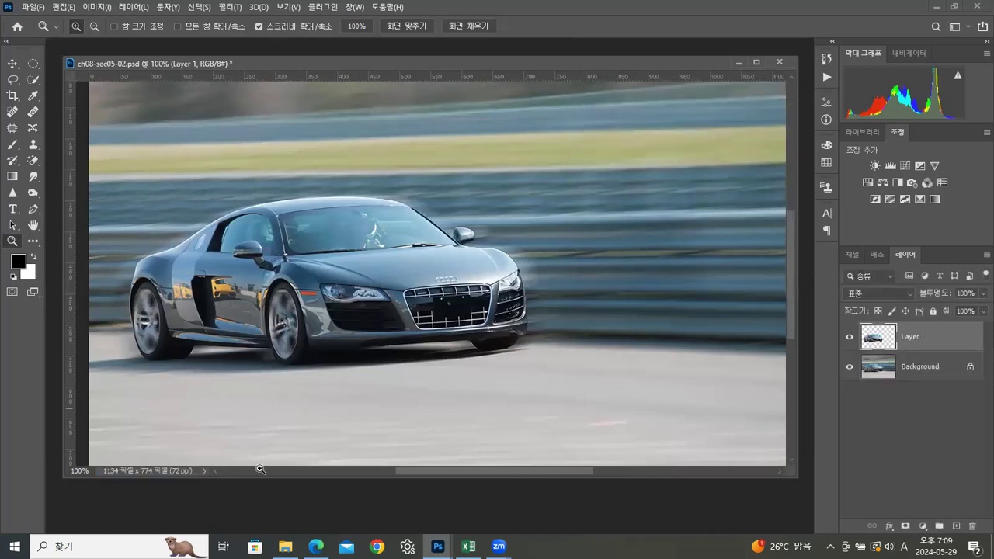
Step: Switch to File Explorer showing the ch08 example folder
{"action": "left_click", "coordinate": [285, 546]}
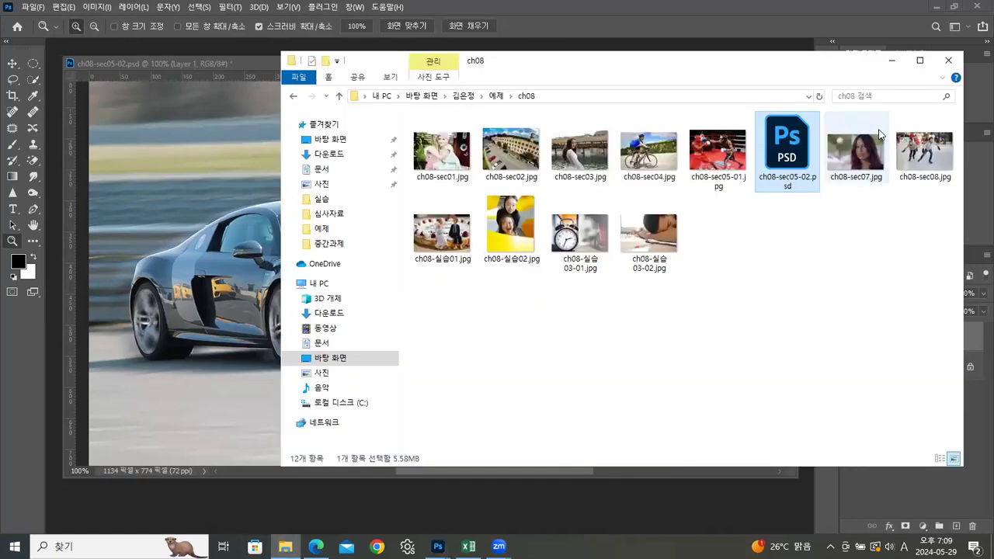